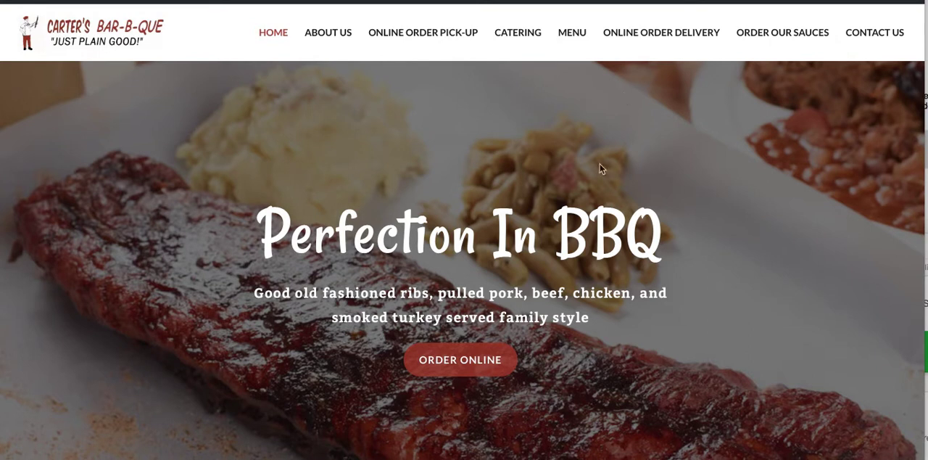
Look over the Carter's Bar-B-Que home page from the main banner to the customer testimonial
scroll(234, 280, "down", 2)
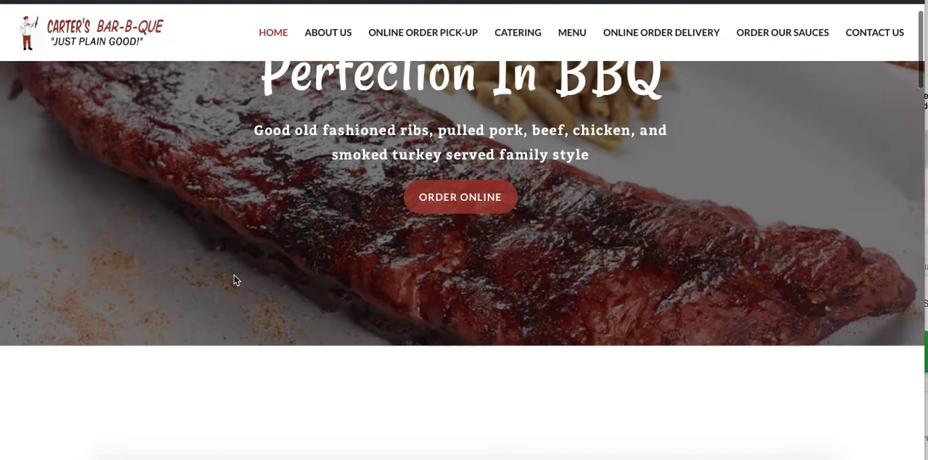
scroll(234, 279, "down", 12)
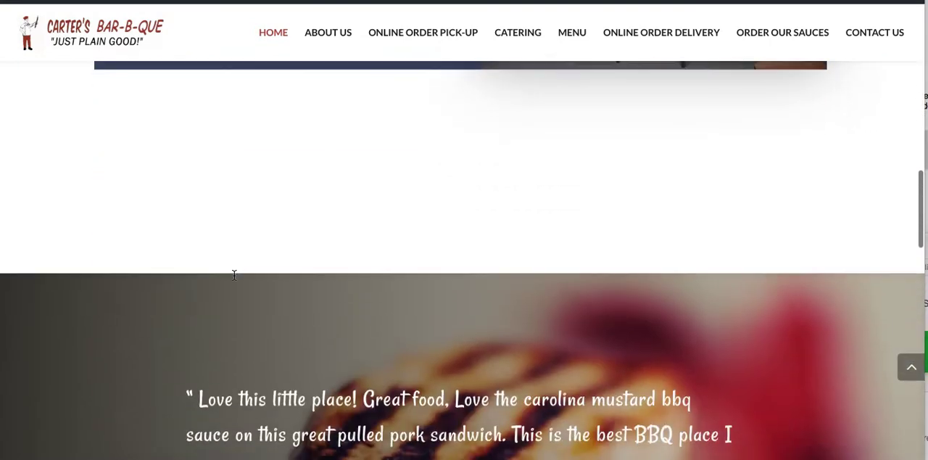
scroll(234, 275, "up", 14)
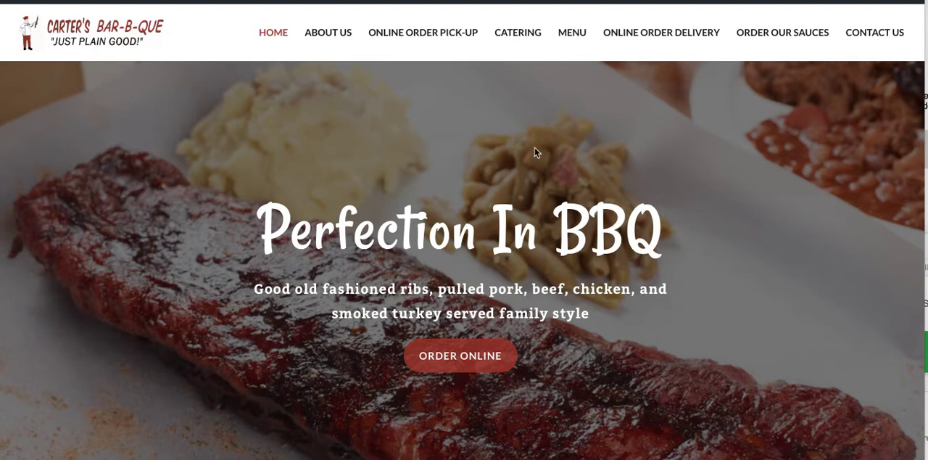
scroll(432, 184, "up", 1)
scroll(432, 185, "down", 1)
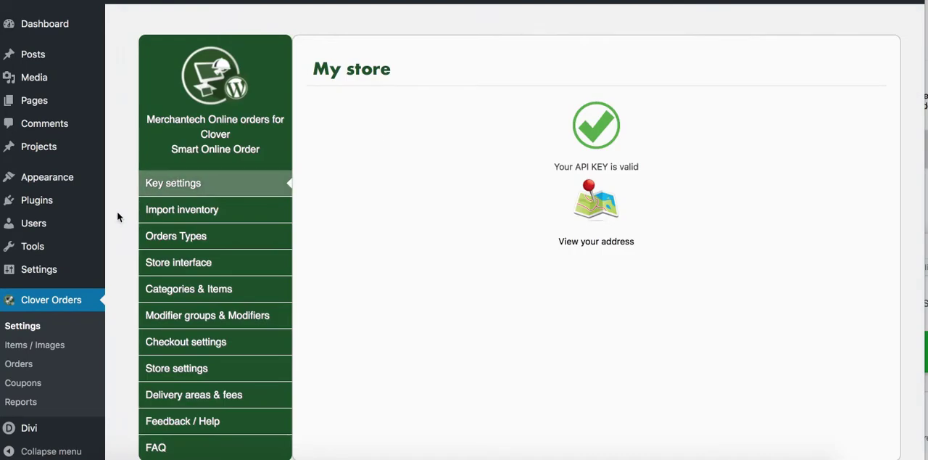
Open the list of all site pages and look through the page titles
scroll(120, 187, "up", 1)
scroll(121, 189, "down", 1)
scroll(120, 189, "up", 1)
scroll(121, 190, "down", 1)
mouse_move(39, 98)
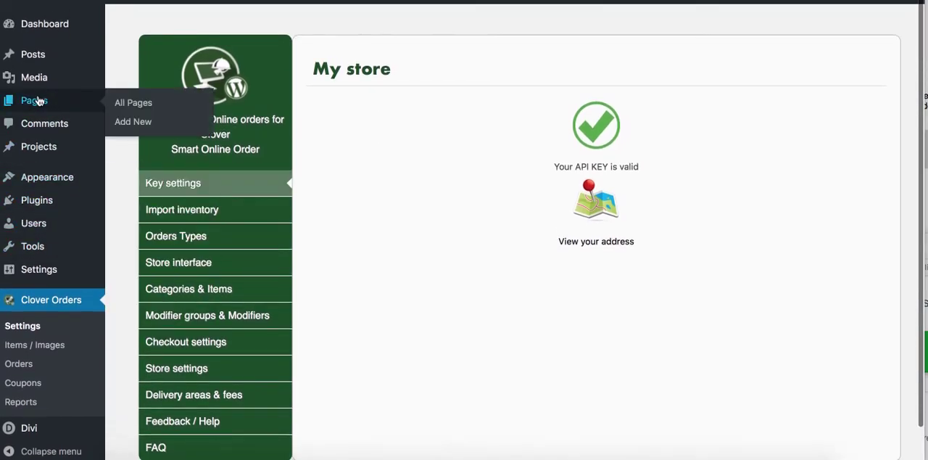
left_click(129, 110)
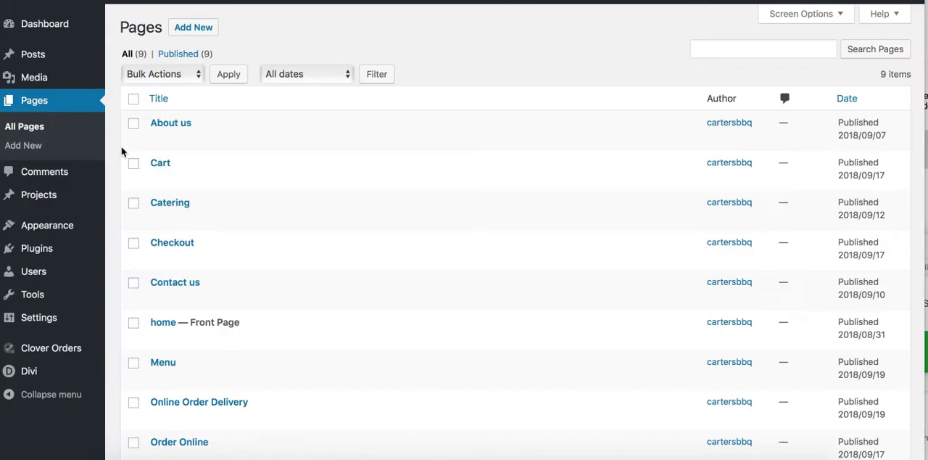
scroll(118, 190, "down", 3)
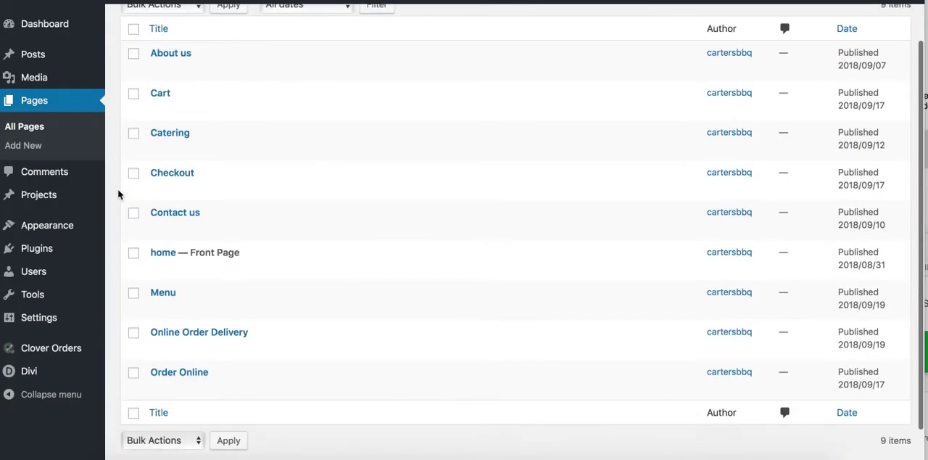
scroll(118, 190, "up", 3)
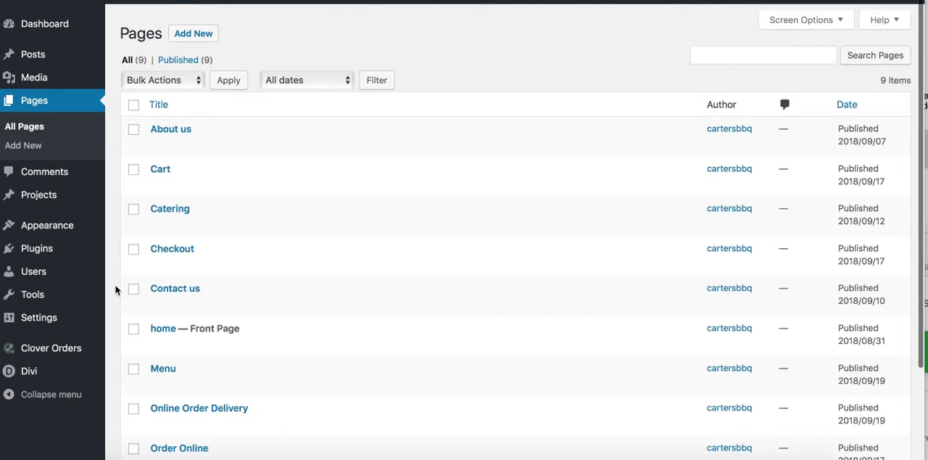
scroll(114, 291, "down", 3)
scroll(116, 290, "up", 3)
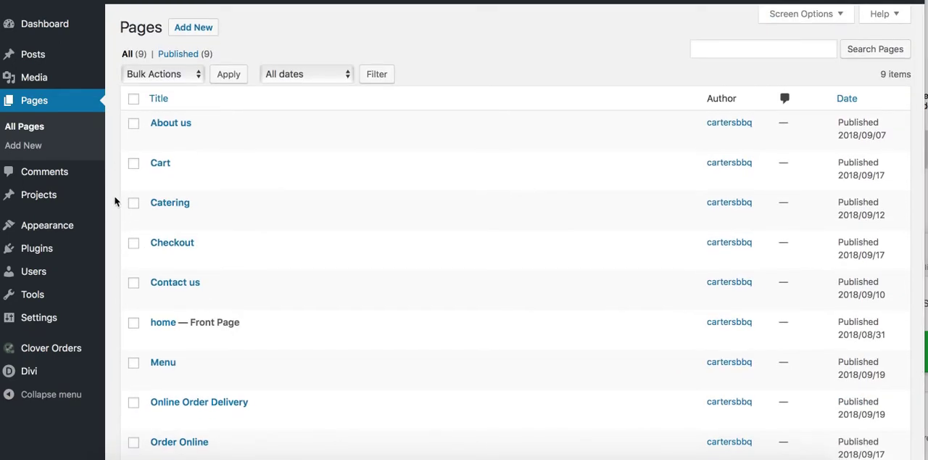
scroll(114, 196, "up", 1)
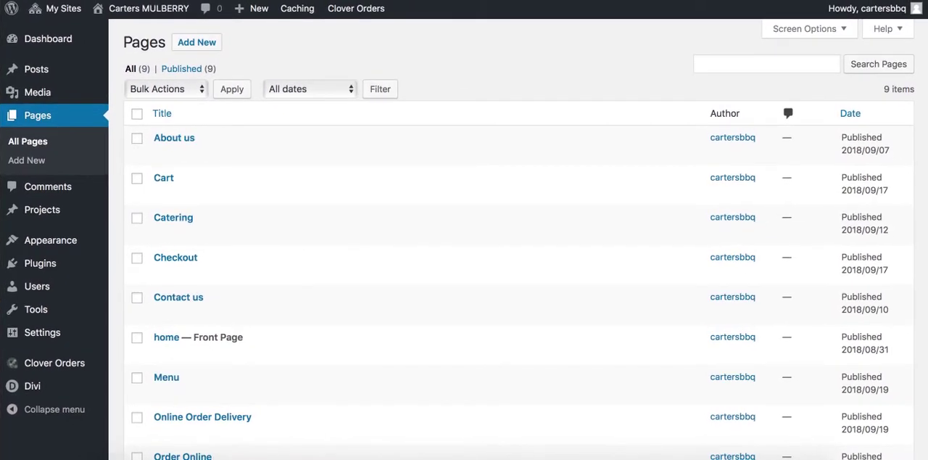
Switch to the restaurant's public home page and examine the Lake Wales and Mulberry location details, hours and menu links
mouse_move(63, 16)
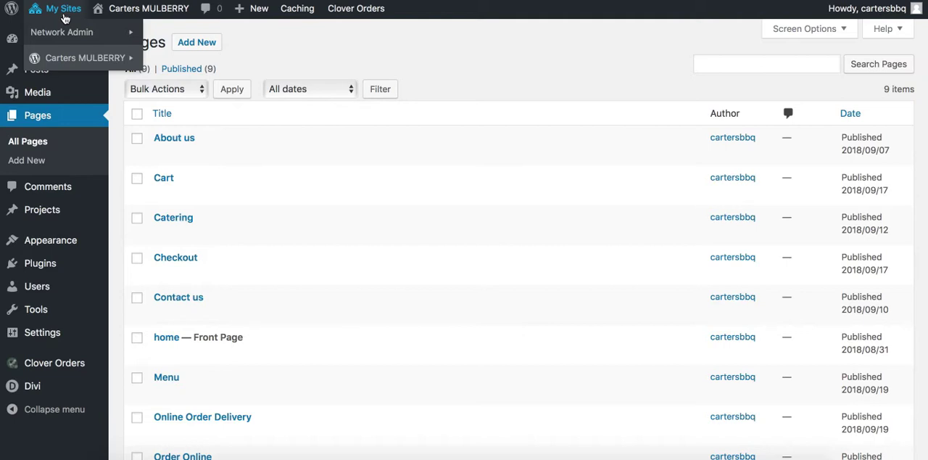
left_click(793, 0)
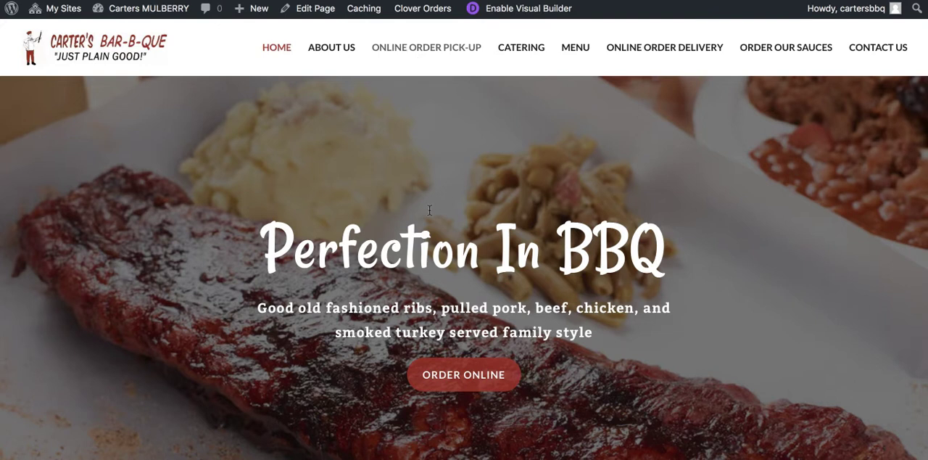
scroll(425, 331, "down", 10)
scroll(425, 336, "down", 8)
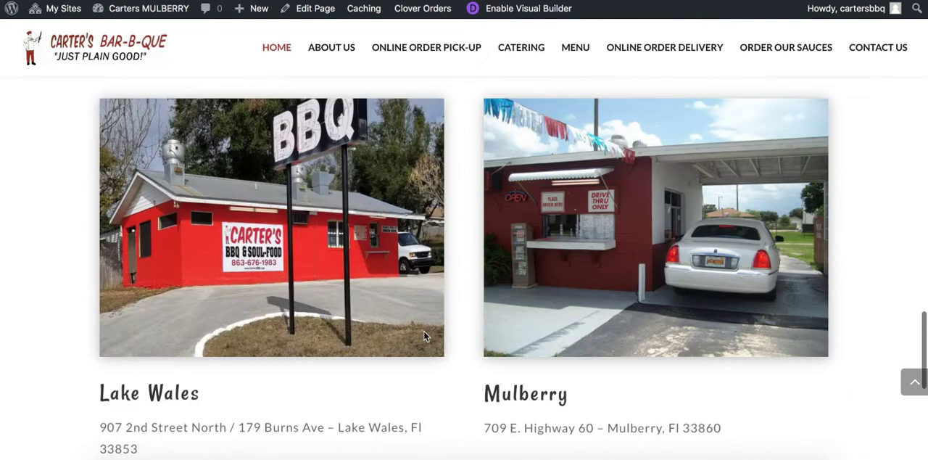
scroll(481, 273, "up", 2)
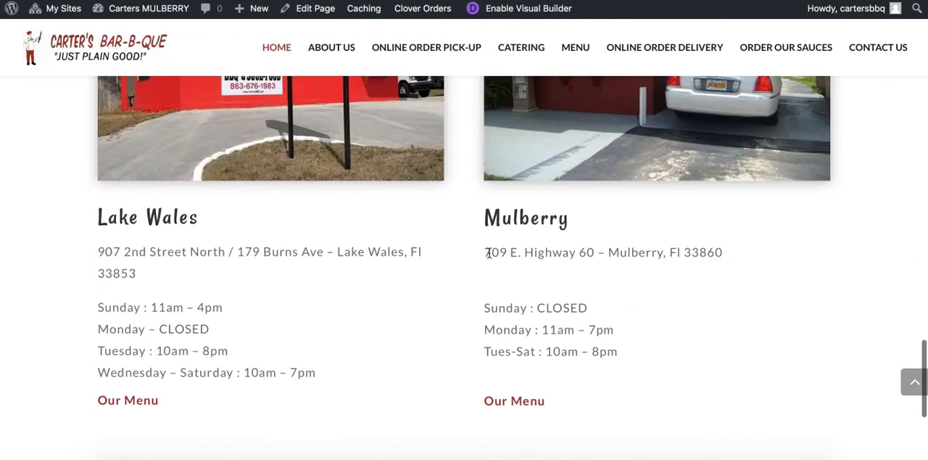
scroll(428, 324, "down", 1)
scroll(429, 323, "up", 1)
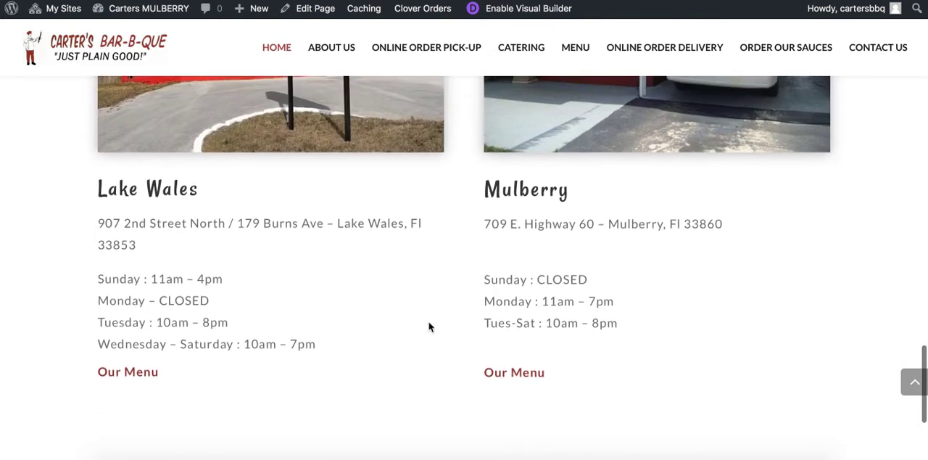
scroll(194, 298, "up", 1)
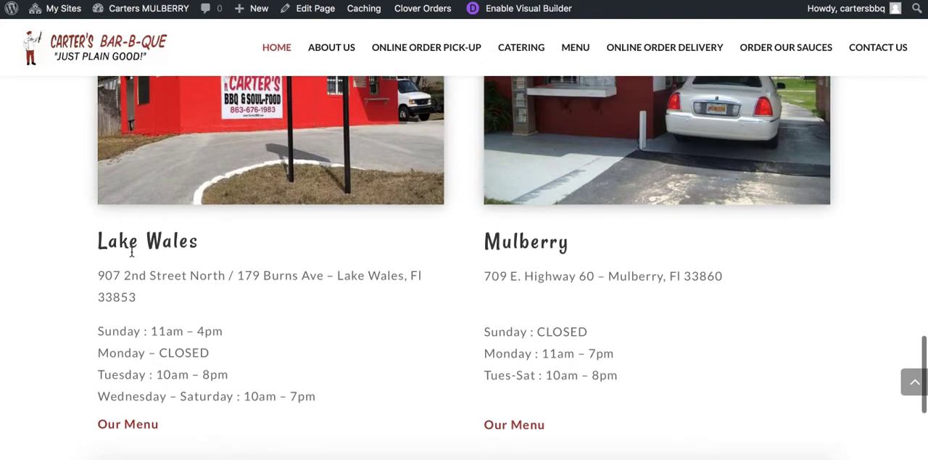
left_click_drag(107, 241, 188, 242)
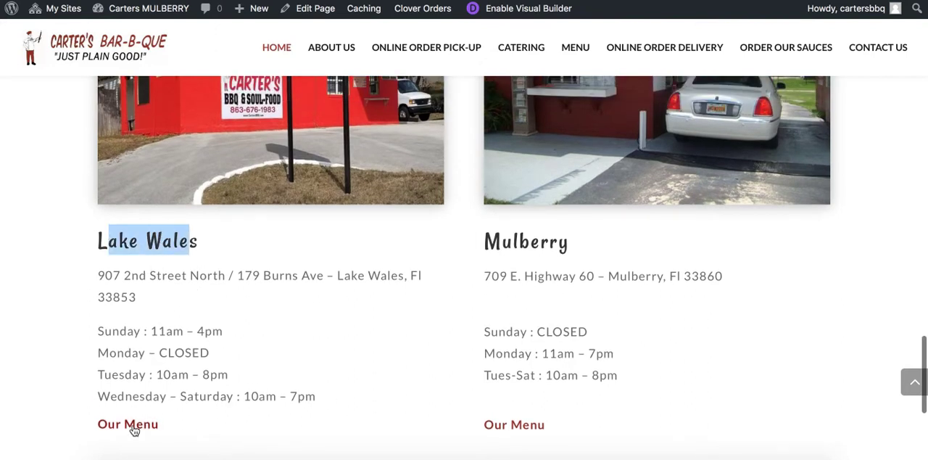
scroll(493, 248, "up", 1)
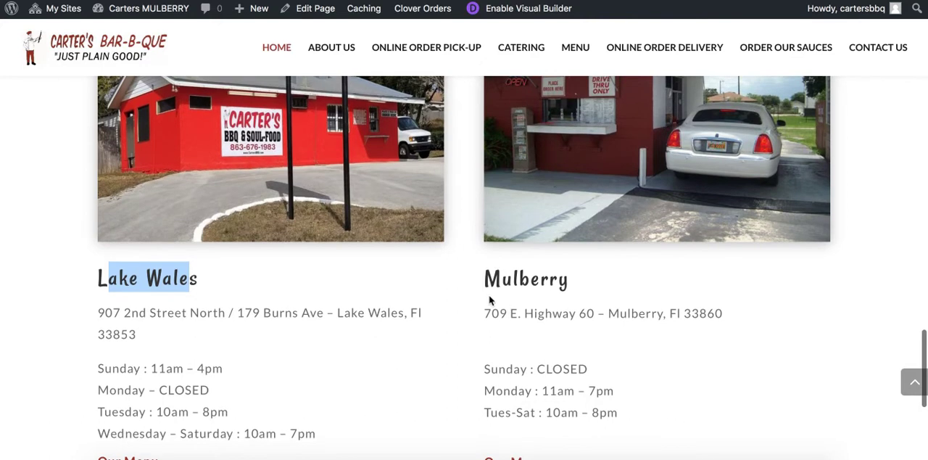
left_click_drag(485, 285, 558, 274)
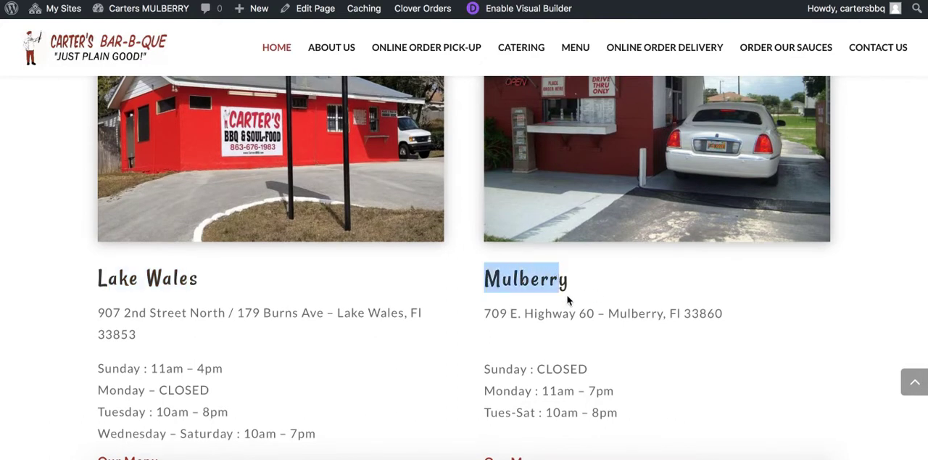
scroll(560, 267, "up", 1)
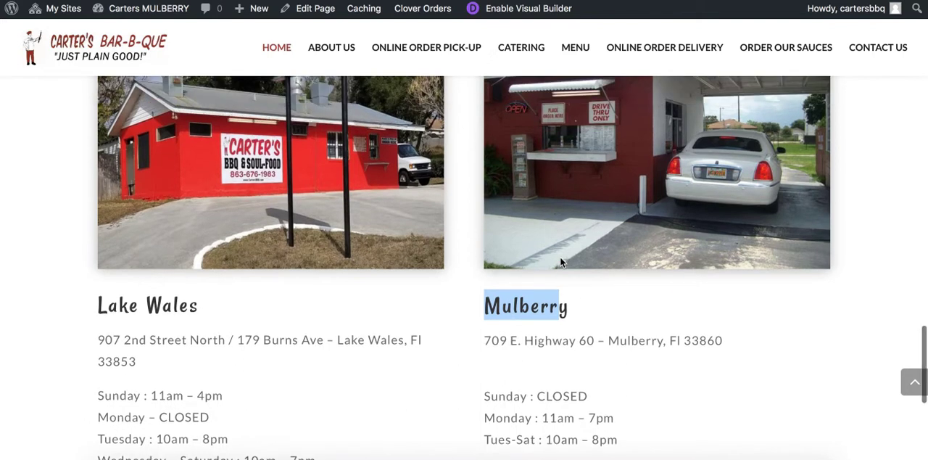
scroll(561, 256, "up", 4)
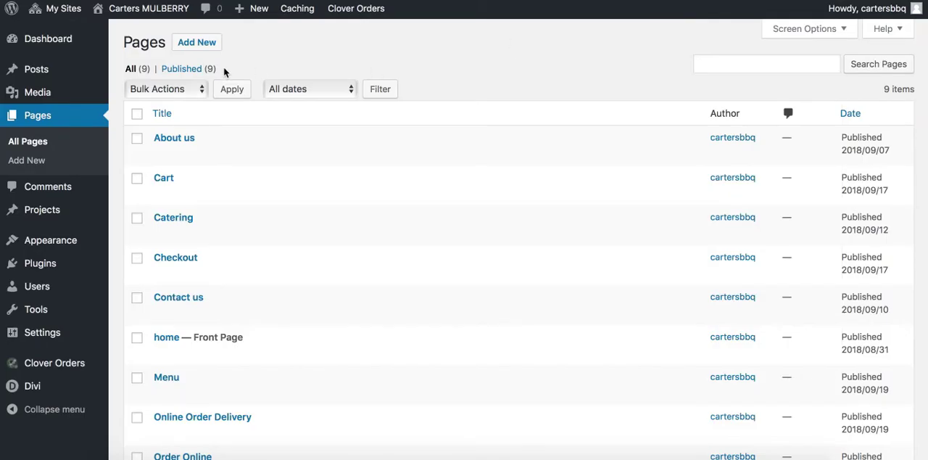
Open the network's list of sites and go to the dashboard of cartersbbq.com
mouse_move(64, 8)
mouse_move(65, 35)
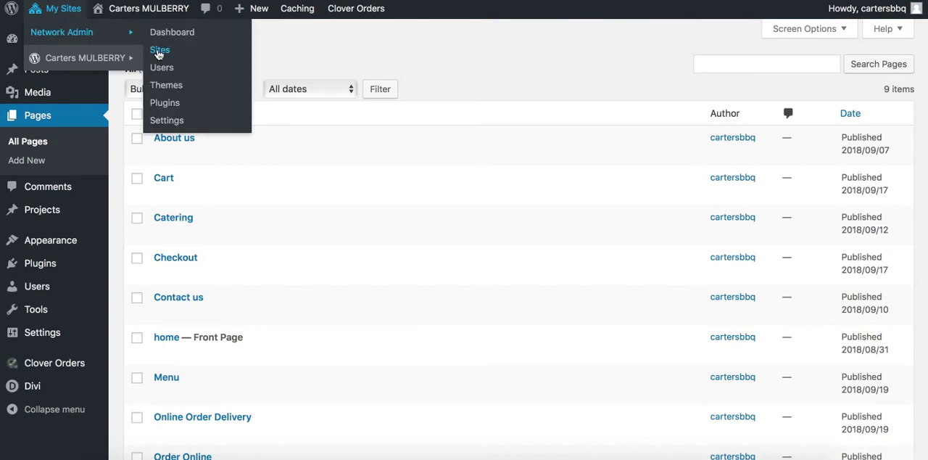
left_click(160, 50)
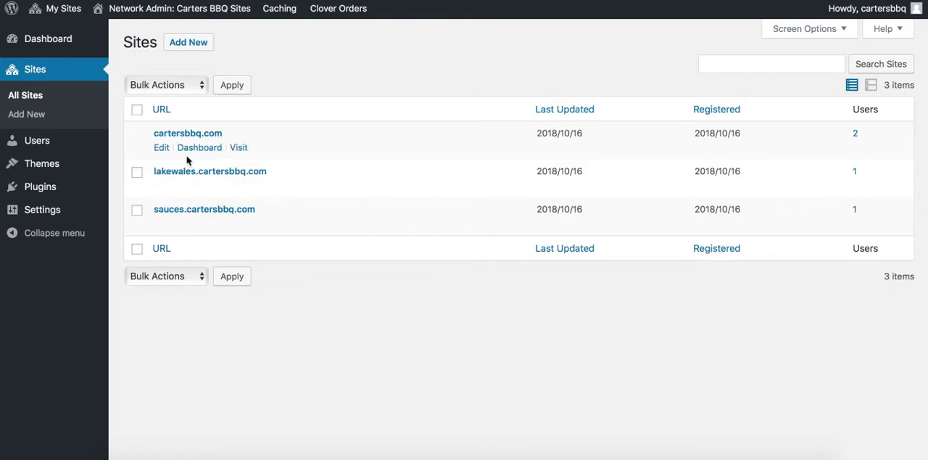
left_click(187, 147)
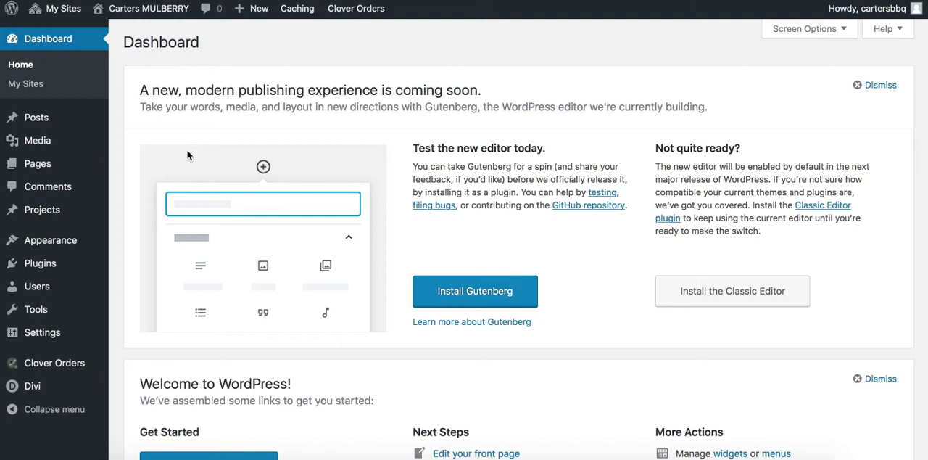
Open the Clover Orders plugin settings for the Mulberry site
scroll(124, 272, "down", 5)
mouse_move(51, 365)
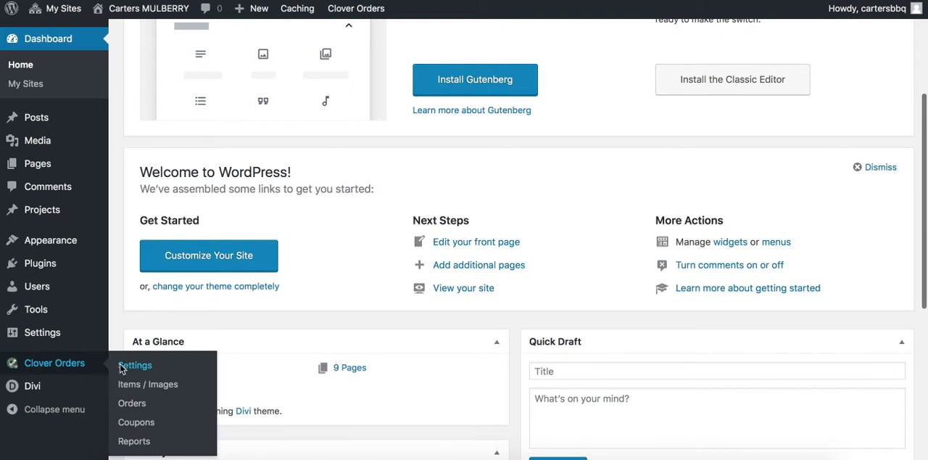
left_click(121, 367)
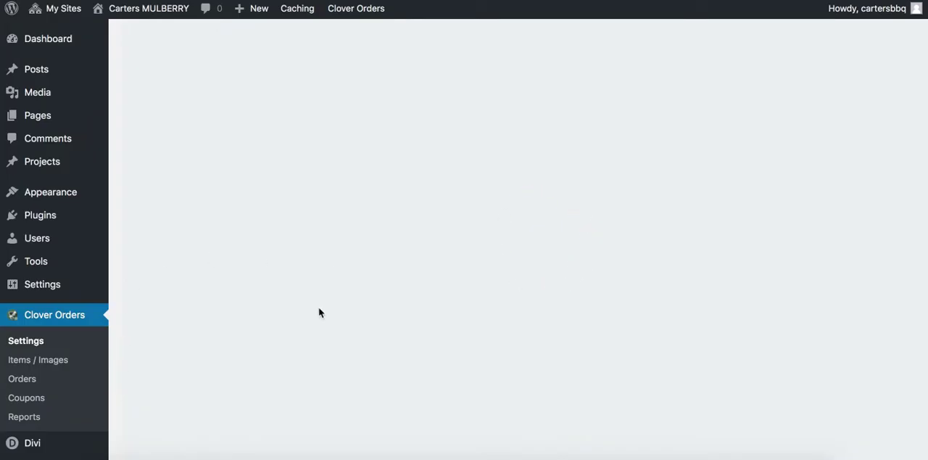
scroll(348, 353, "down", 2)
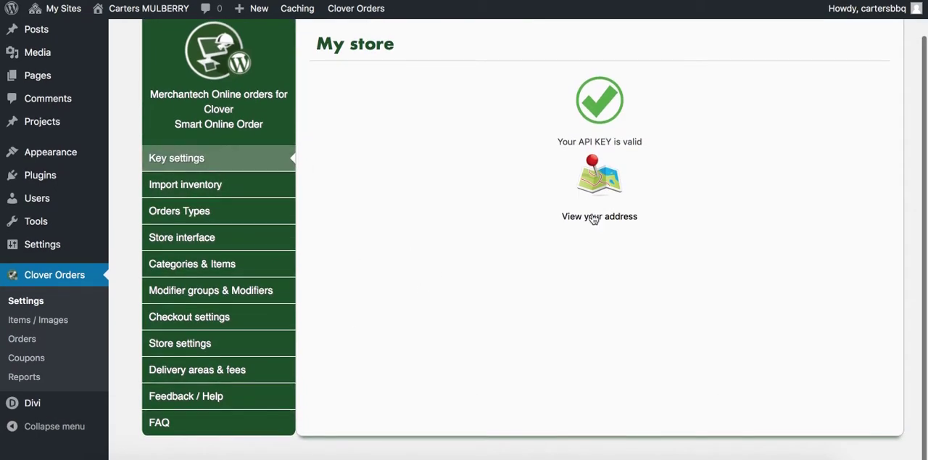
Run a manual modifiers update in the inventory import settings and review the manual sync and inventory cleaning options
left_click(240, 187)
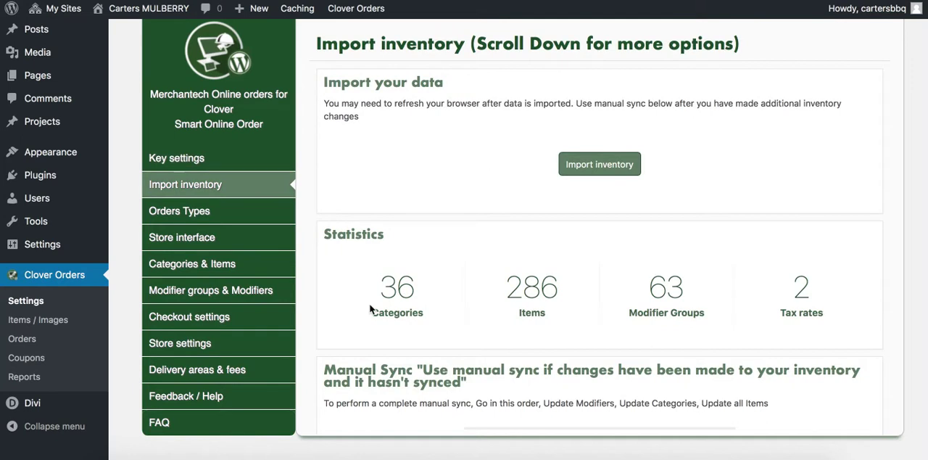
scroll(371, 312, "down", 3)
scroll(370, 303, "down", 3)
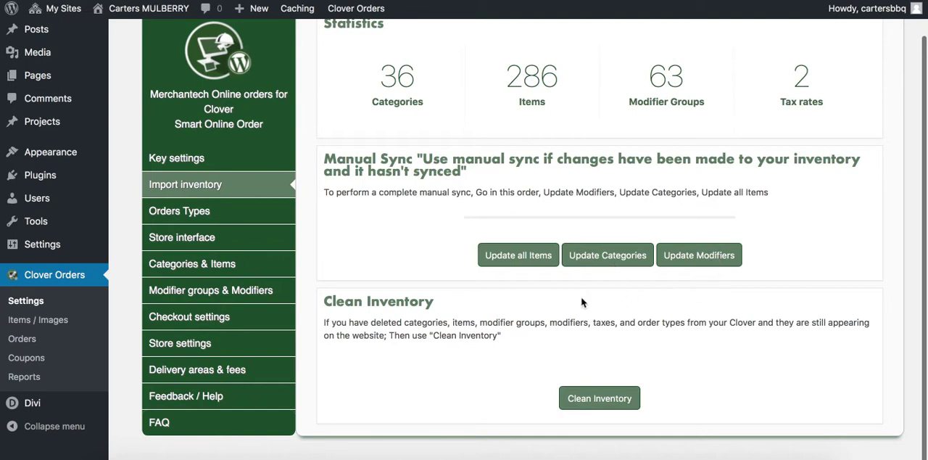
left_click(718, 259)
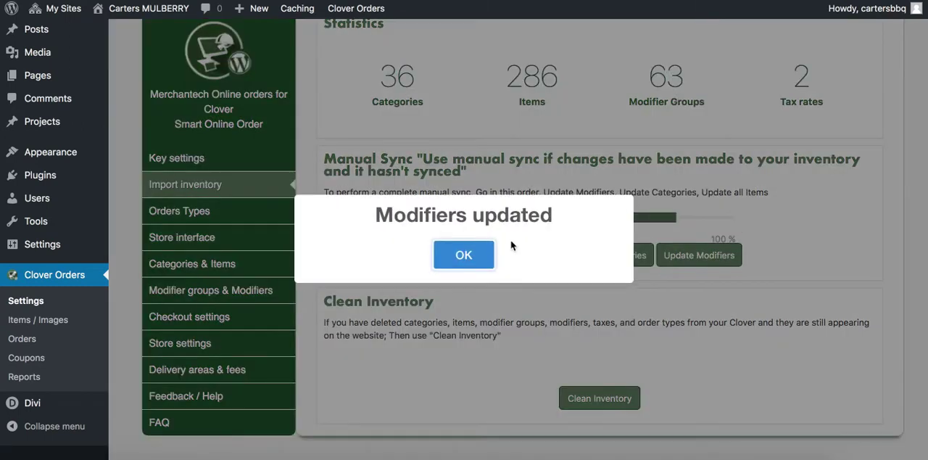
left_click(481, 254)
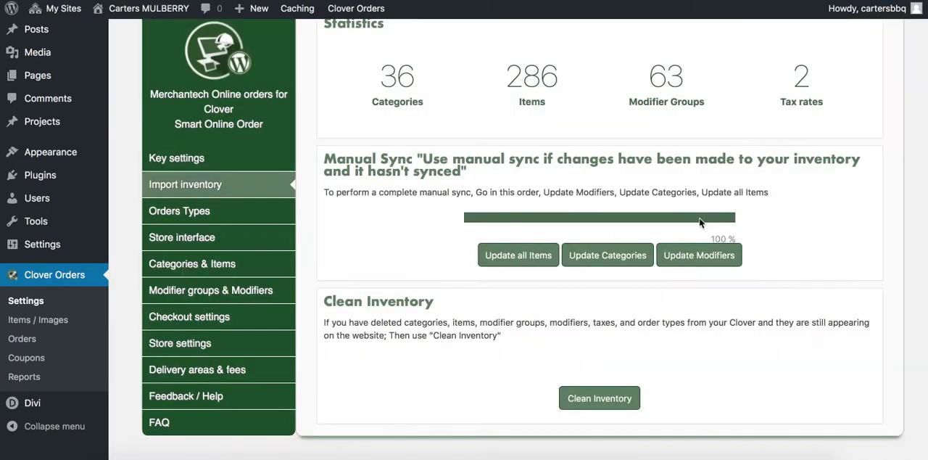
scroll(354, 274, "down", 1)
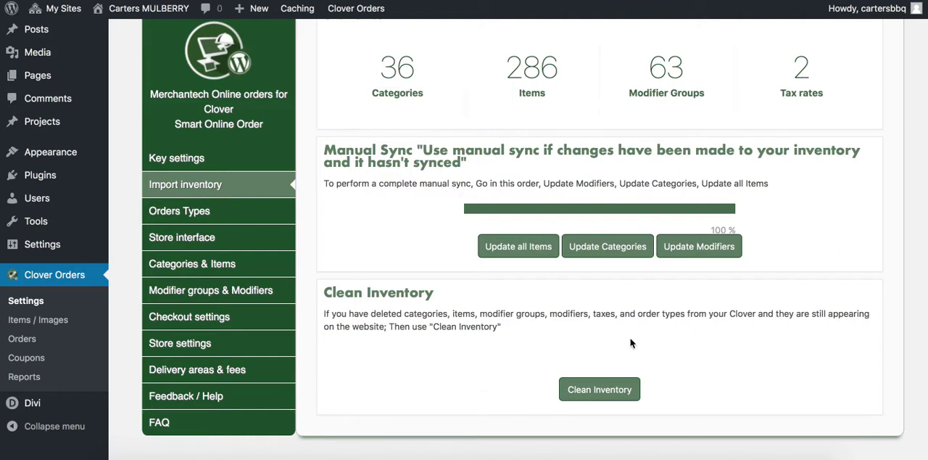
scroll(450, 322, "up", 5)
scroll(450, 324, "down", 5)
scroll(422, 240, "up", 1)
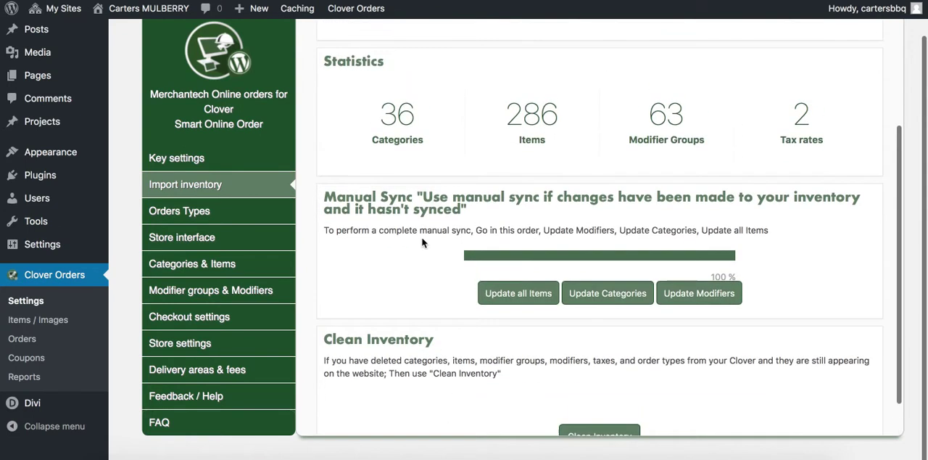
left_click_drag(335, 197, 394, 196)
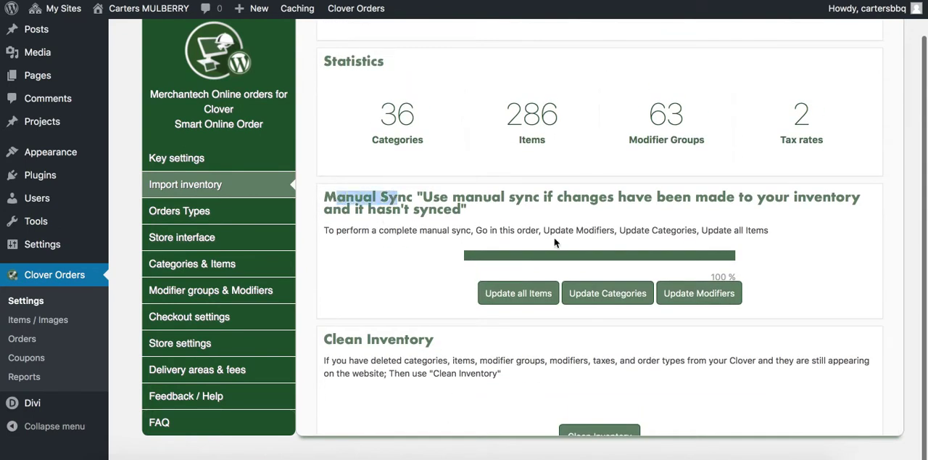
Open the order types settings, disable the Drive-Thru order type and save the change
left_click(242, 212)
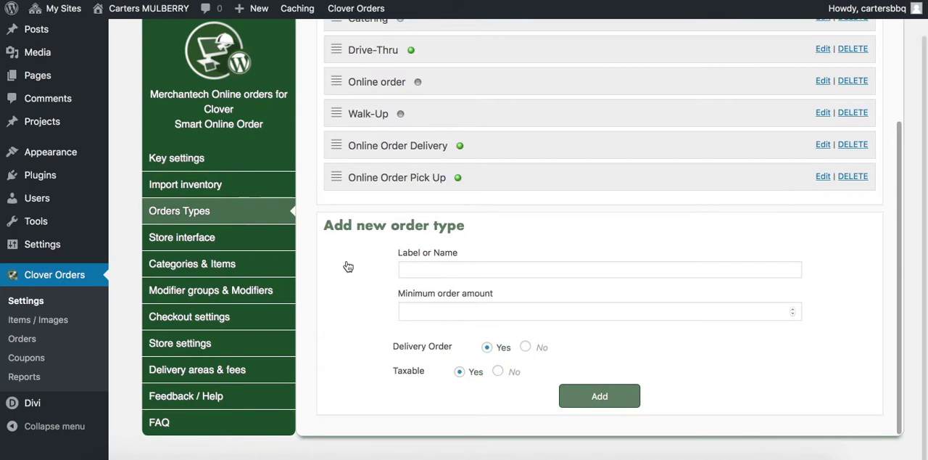
scroll(319, 213, "up", 2)
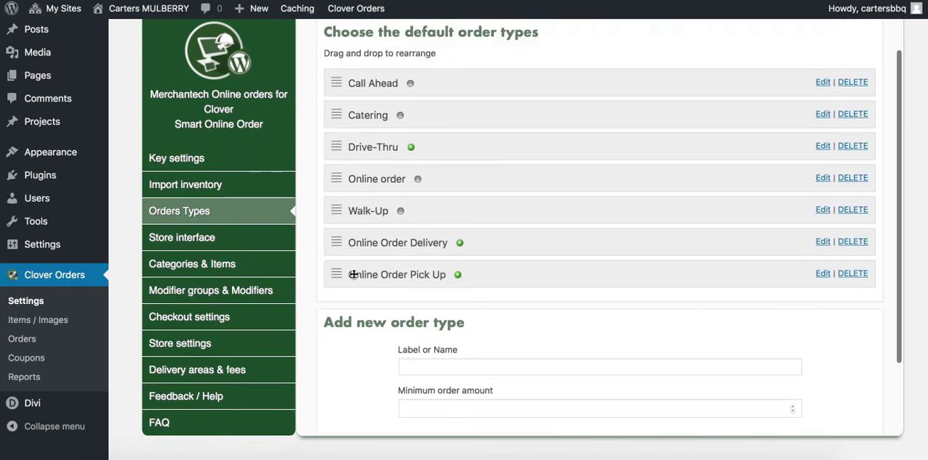
left_click(822, 145)
left_click(482, 201)
left_click(773, 310)
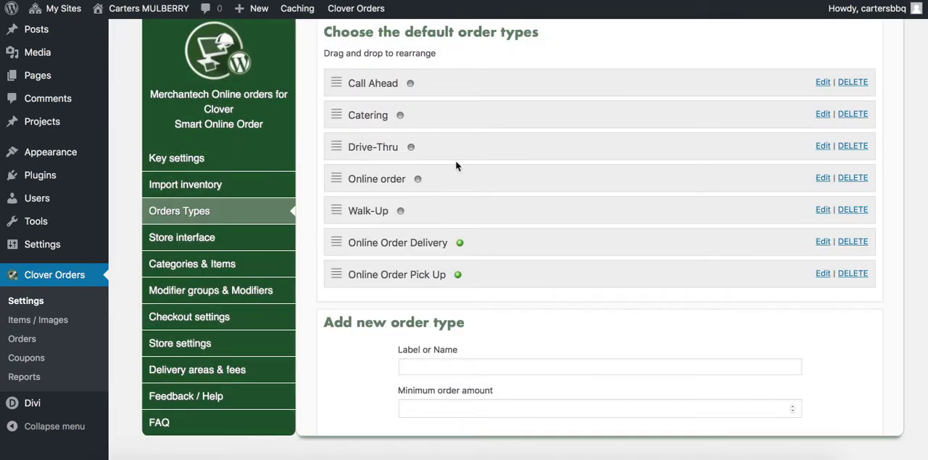
scroll(406, 319, "down", 3)
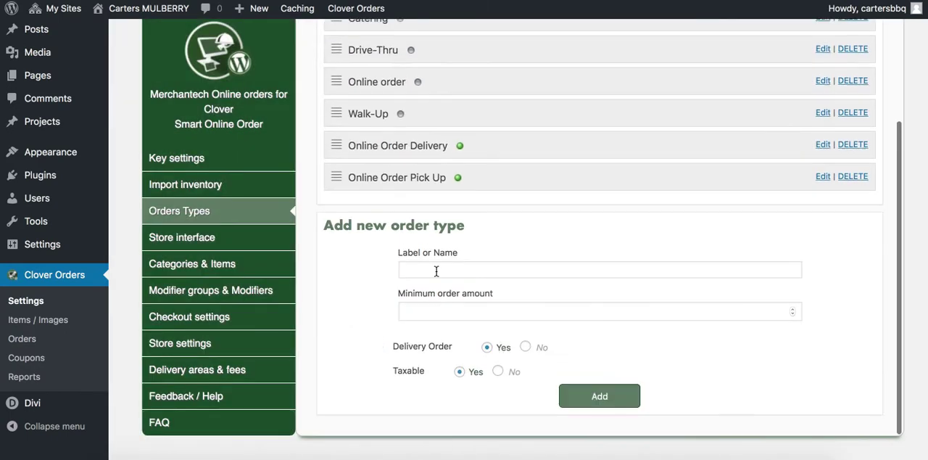
Review the Online Order Delivery settings, close them unsaved, and move Online Order Pick Up above Online Order Delivery in the order types list
left_click(436, 271)
scroll(385, 305, "up", 1)
scroll(393, 319, "up", 3)
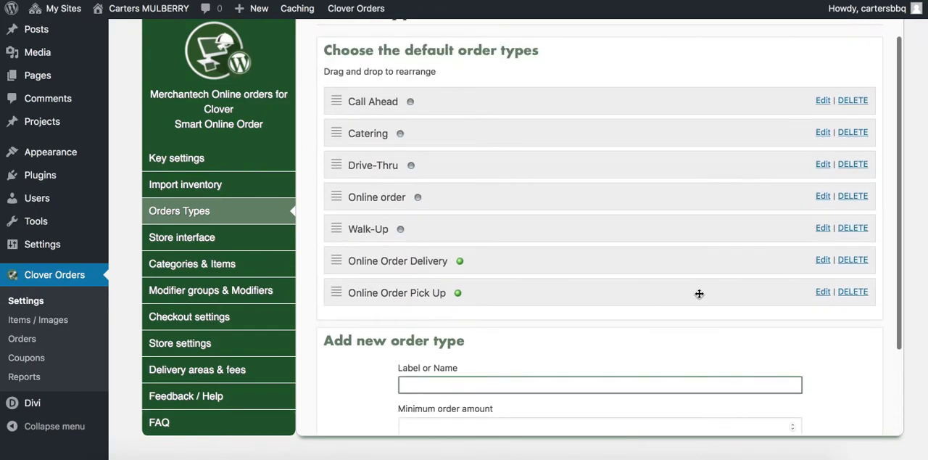
left_click(823, 261)
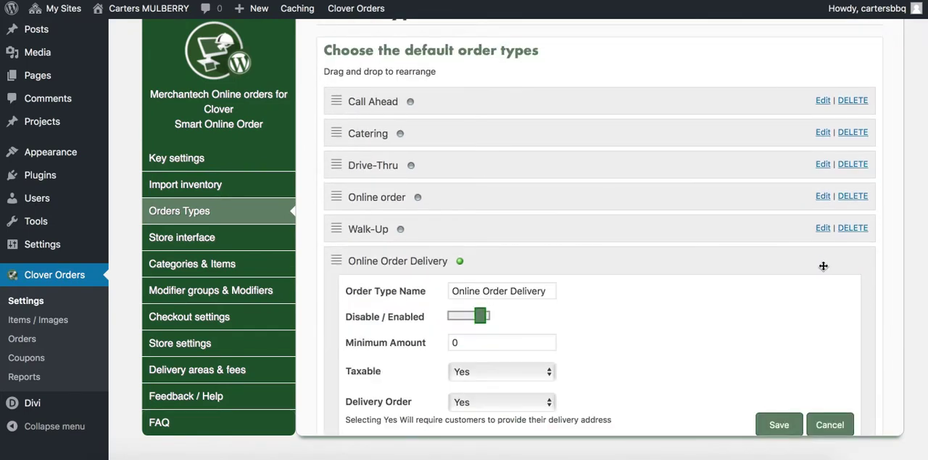
left_click(509, 290)
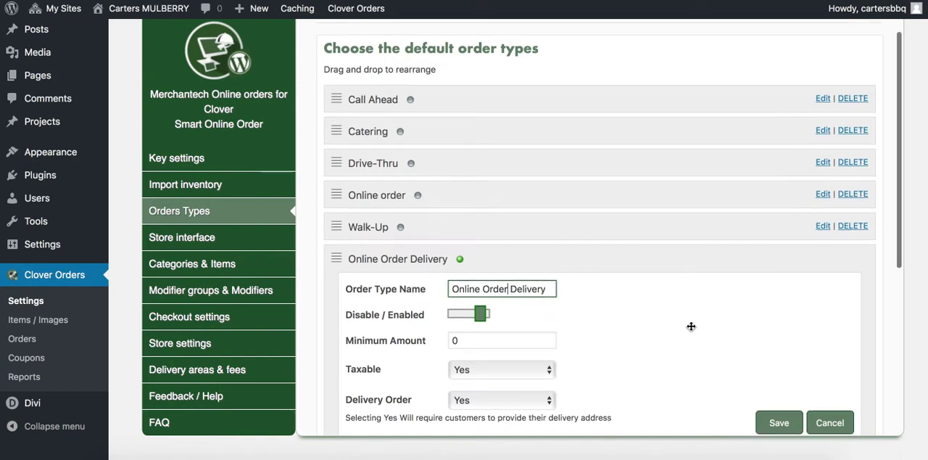
scroll(725, 326, "down", 3)
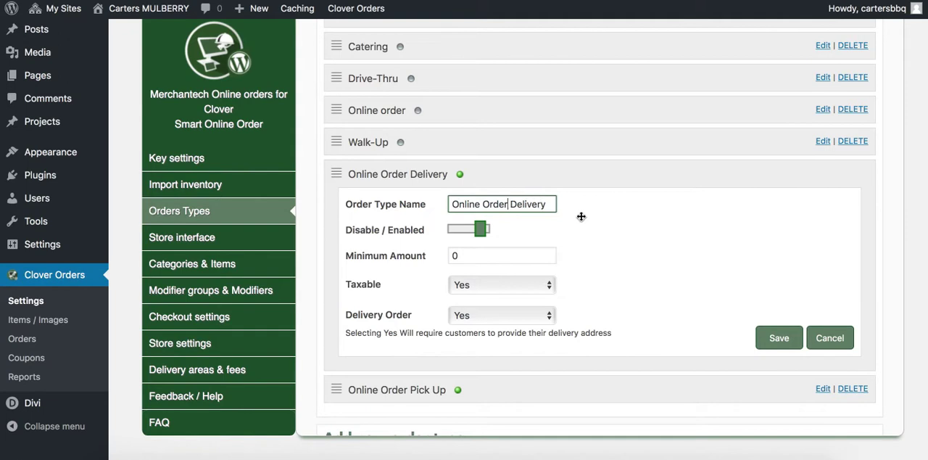
left_click(833, 347)
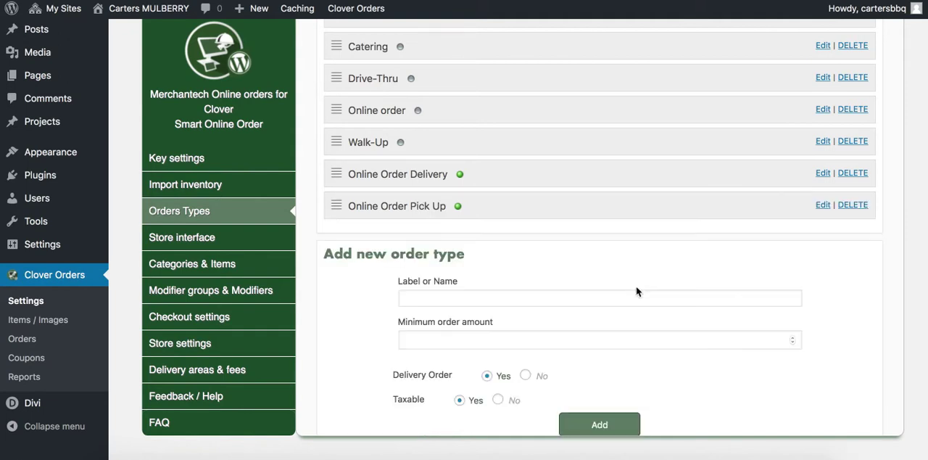
left_click_drag(409, 208, 400, 182)
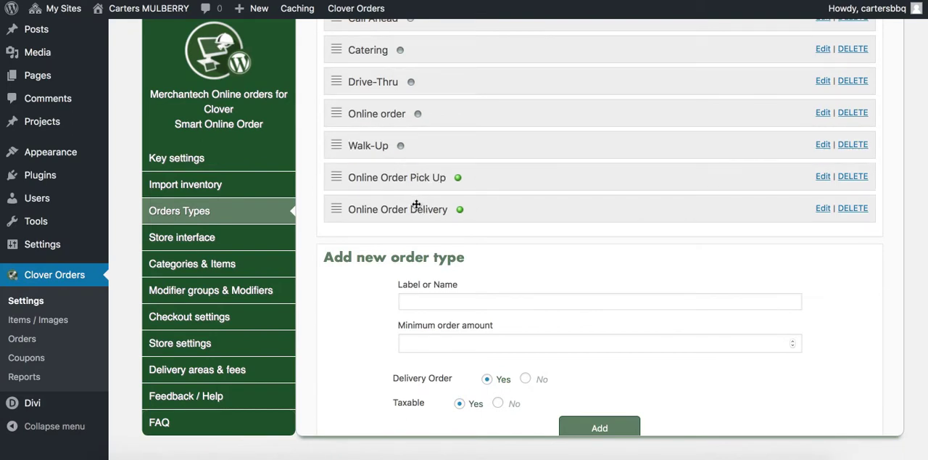
Open the store interface settings and examine the available store interface layouts
left_click(231, 236)
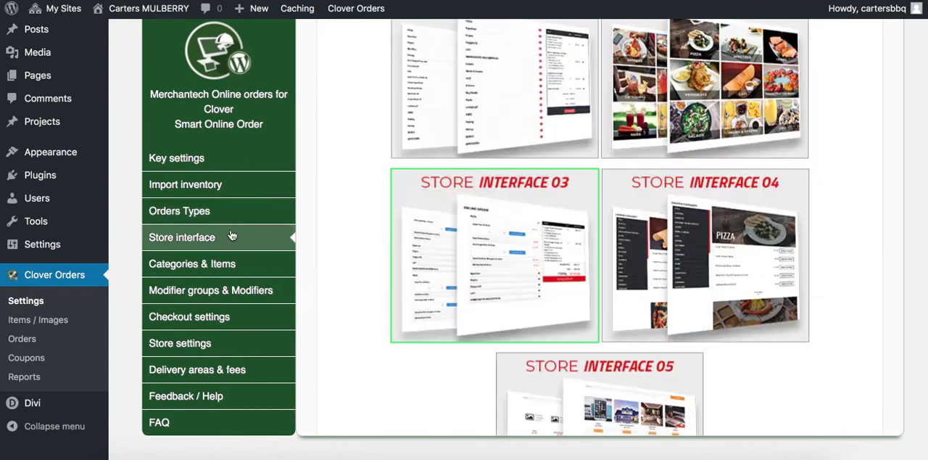
scroll(372, 276, "up", 2)
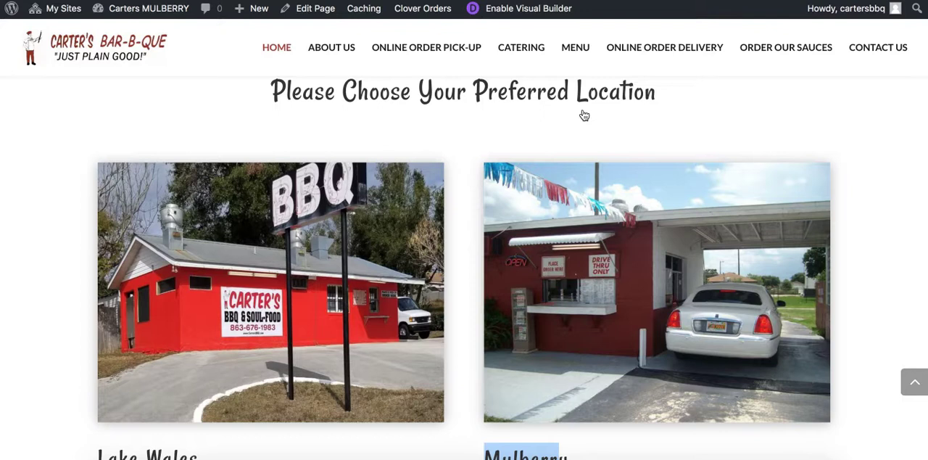
scroll(514, 139, "up", 6)
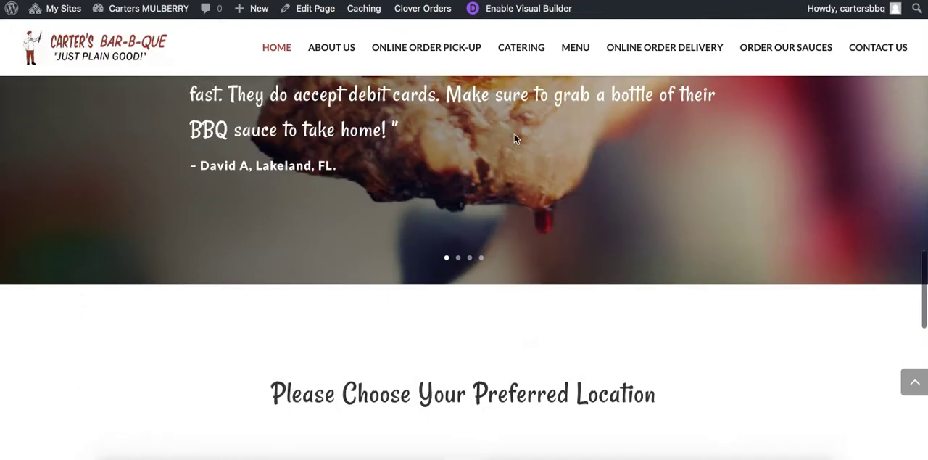
Switch to the public site, open the pick-up ordering page for the Mulberry location, and examine its menu categories and cart
mouse_move(422, 8)
left_click(391, 52)
left_click(413, 309)
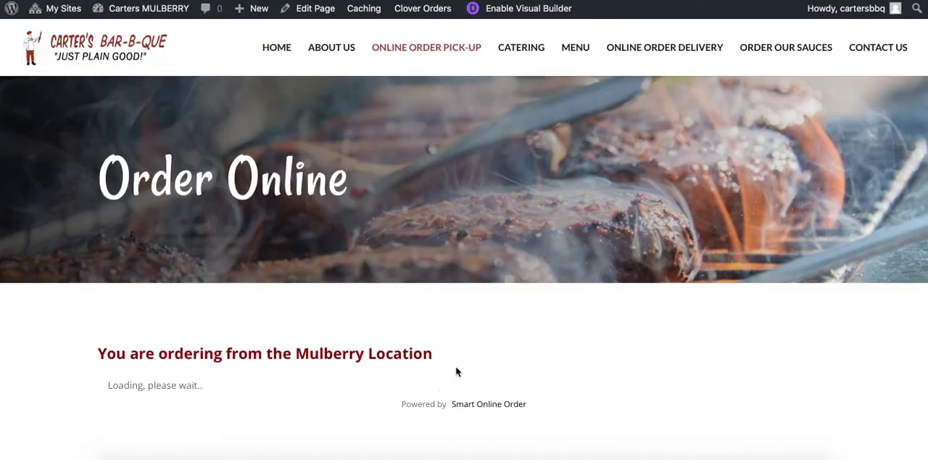
scroll(392, 334, "down", 4)
scroll(416, 329, "up", 5)
scroll(417, 341, "down", 9)
scroll(417, 357, "up", 10)
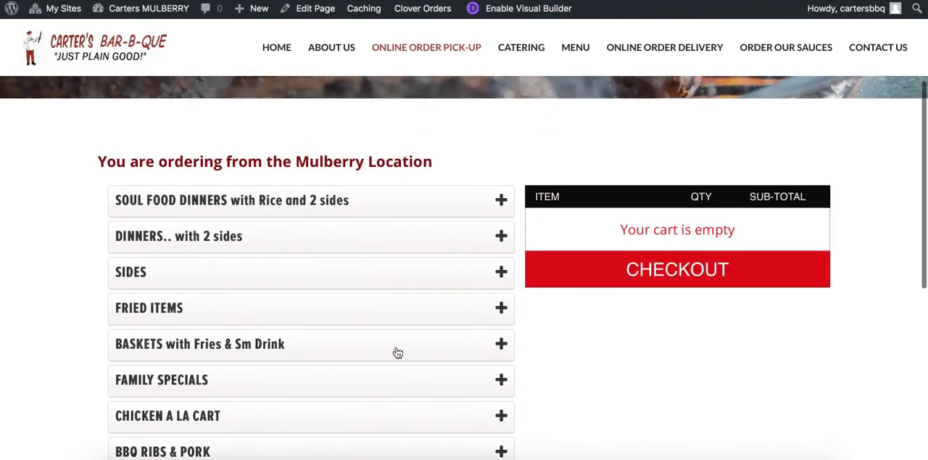
scroll(297, 312, "down", 3)
scroll(253, 302, "down", 8)
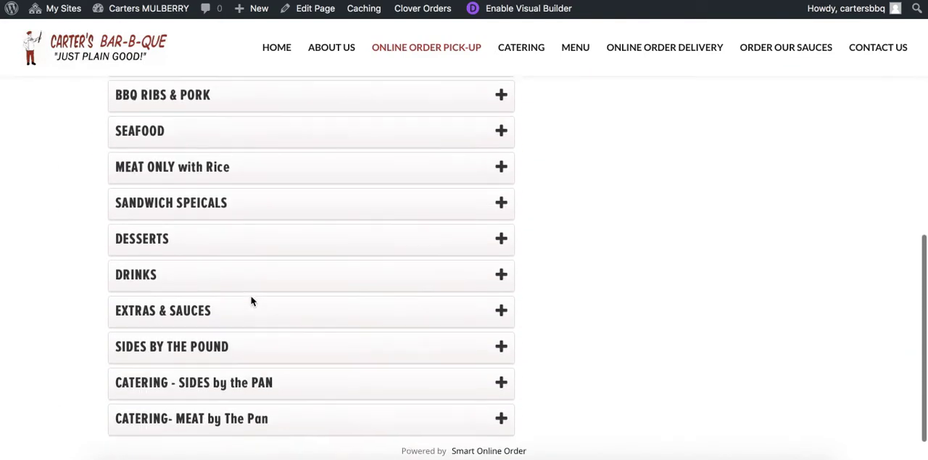
scroll(262, 223, "up", 8)
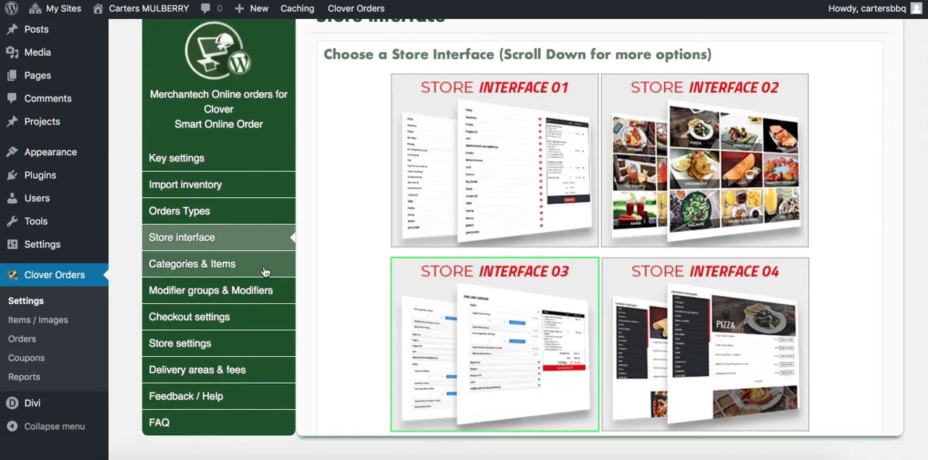
Return to the plugin settings and review the order and visibility of the categories under Categories & Items
left_click(214, 267)
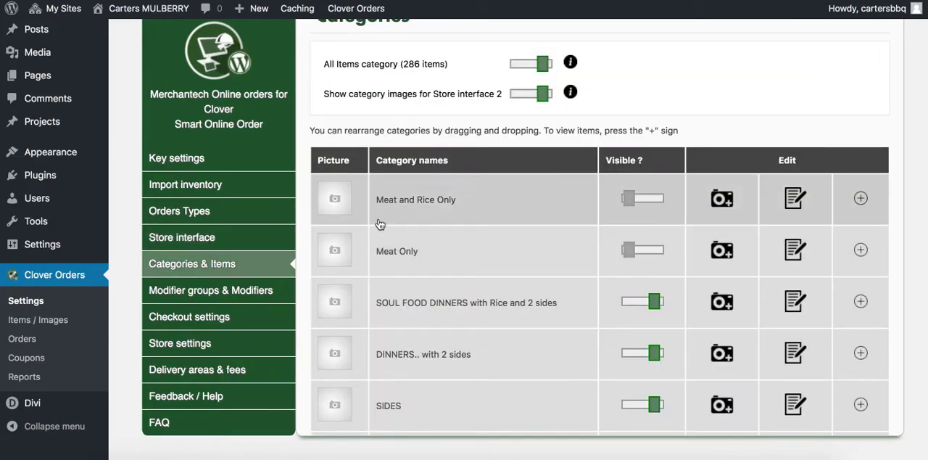
scroll(410, 217, "up", 1)
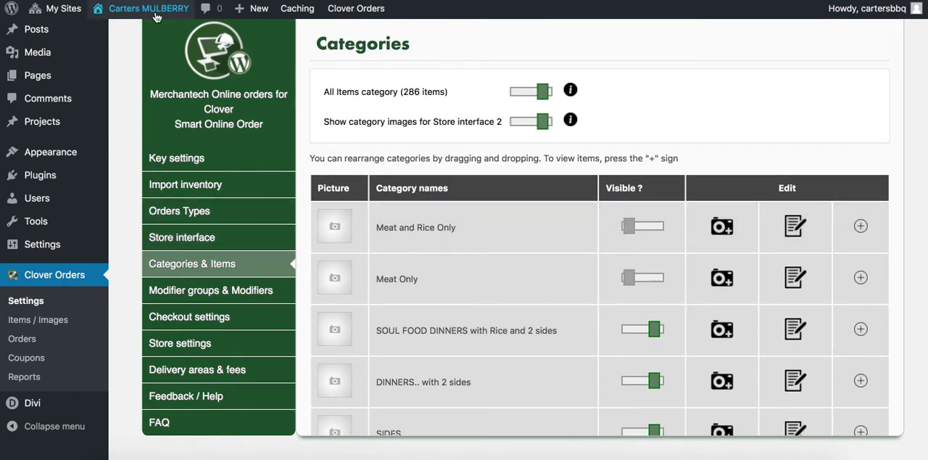
mouse_move(155, 16)
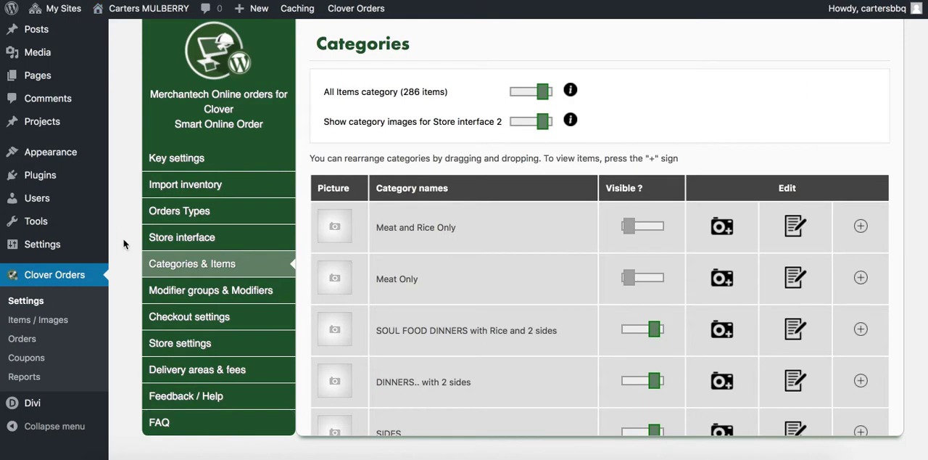
scroll(455, 282, "down", 1)
scroll(455, 283, "down", 5)
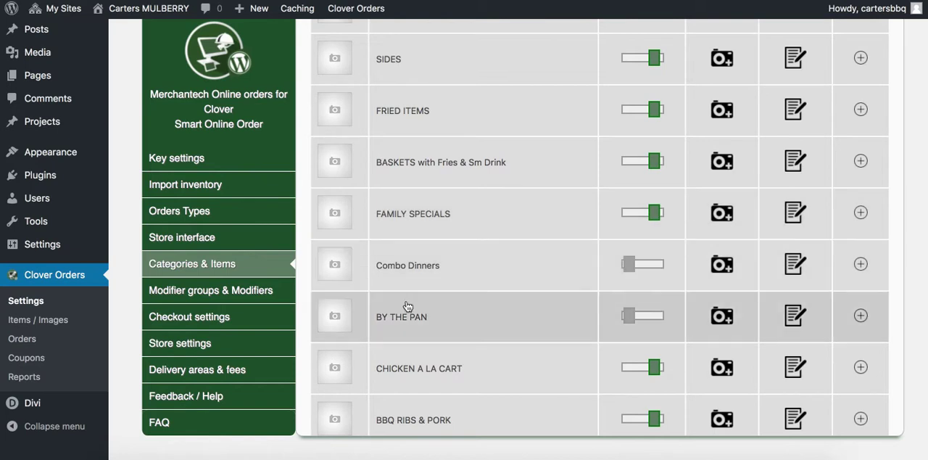
Open the modifier groups, expand Please Choose your Sauce, switch BBQ Sauce Mustard Mild off and on again, and collapse the group
left_click(243, 290)
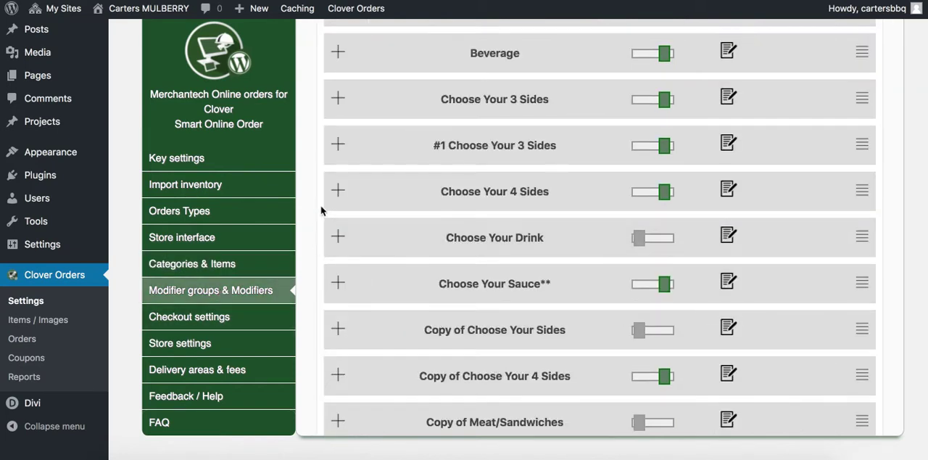
scroll(321, 209, "up", 5)
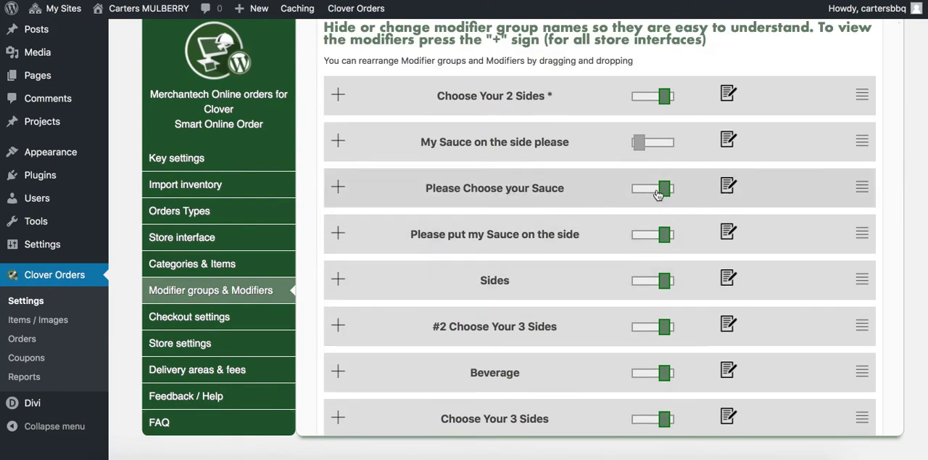
left_click(337, 188)
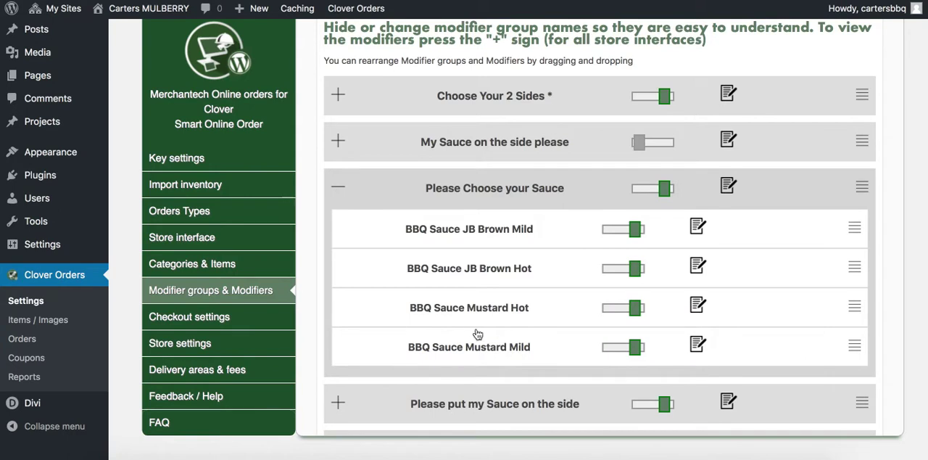
left_click(616, 350)
left_click(613, 351)
left_click(338, 188)
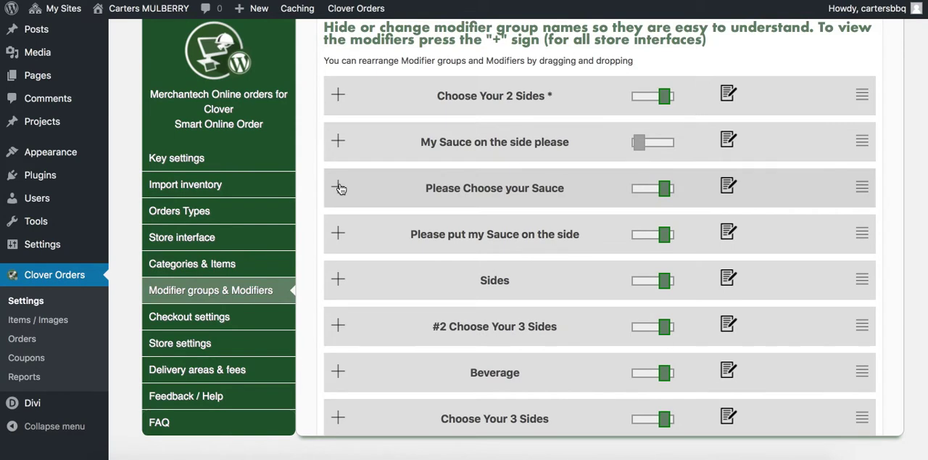
left_click(338, 187)
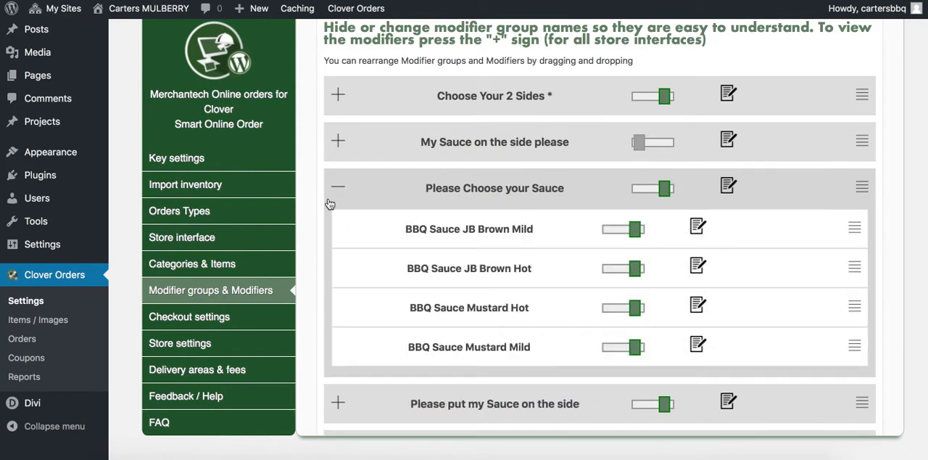
left_click(336, 187)
Open the checkout settings and review the login, payment, coupon, tips, special instructions and thank you page options
left_click(190, 316)
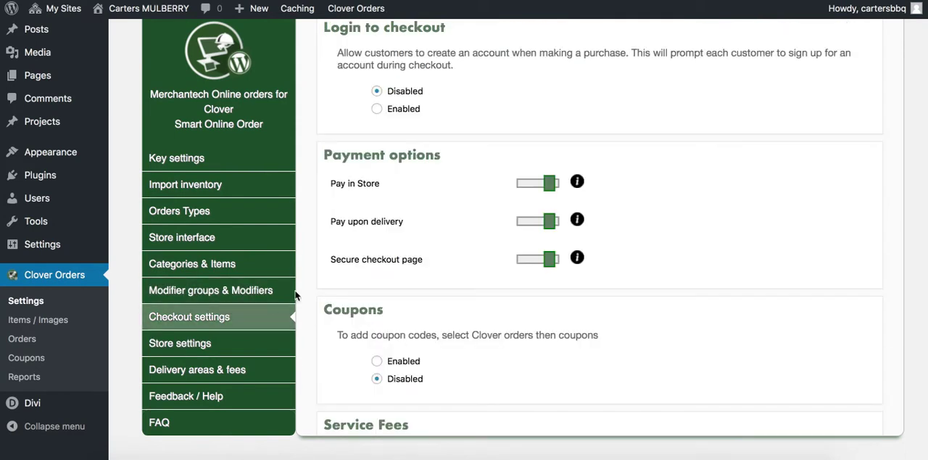
scroll(425, 328, "down", 1)
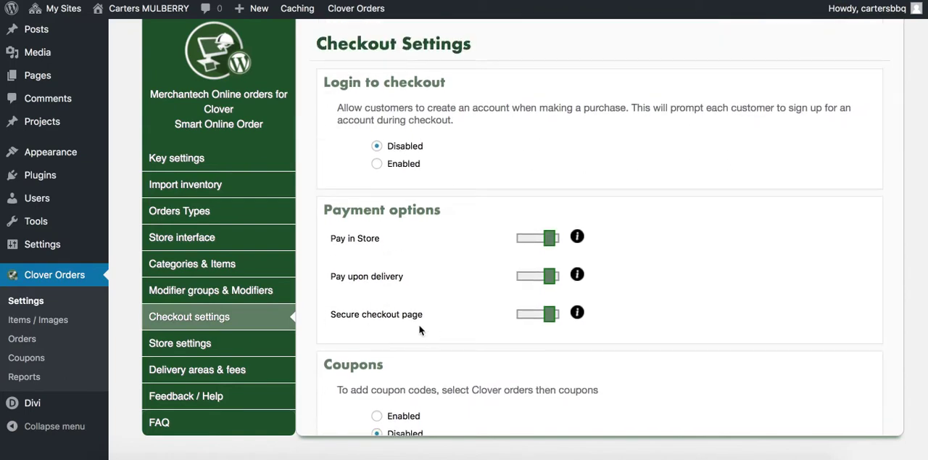
scroll(490, 335, "up", 1)
scroll(444, 316, "down", 5)
scroll(352, 325, "down", 4)
left_click(377, 221)
scroll(343, 330, "down", 1)
scroll(342, 329, "down", 3)
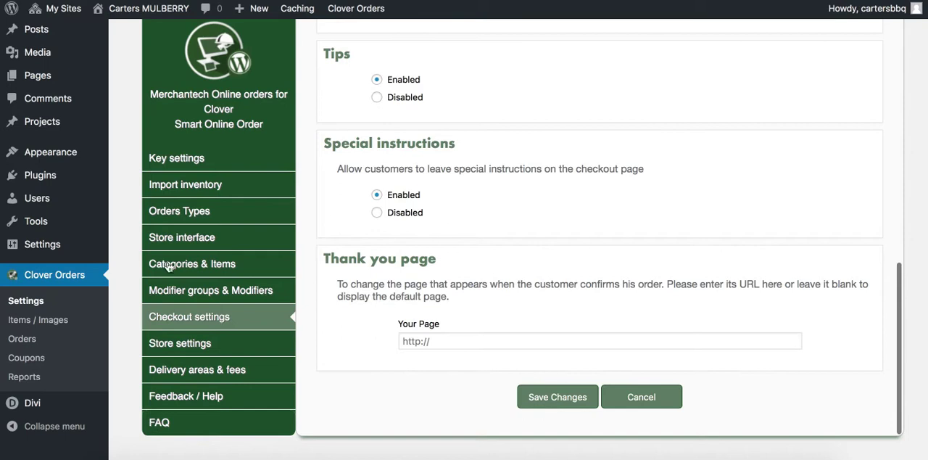
Check the API key status, then open the store settings and review the order notification, stock tracking and availability options
left_click(177, 160)
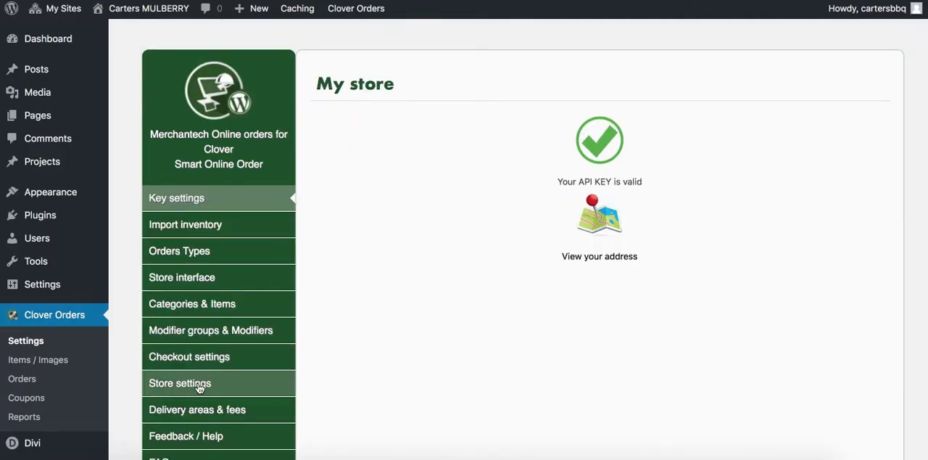
left_click(196, 382)
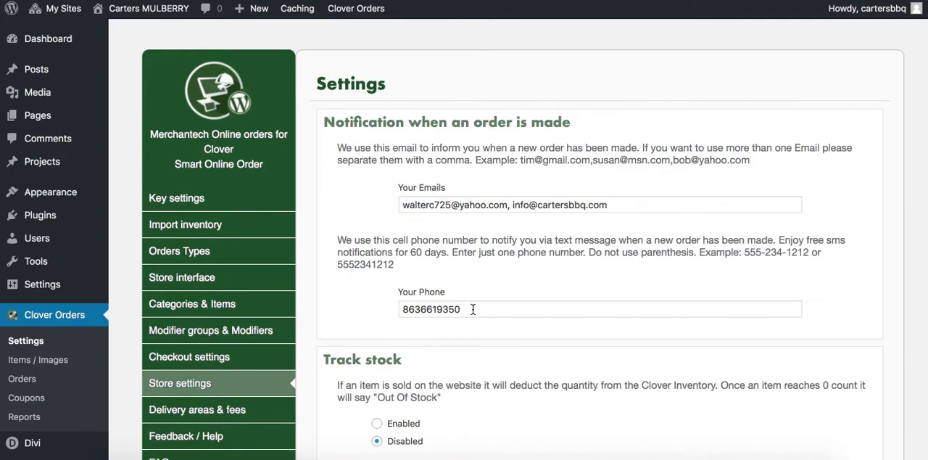
scroll(364, 300, "down", 10)
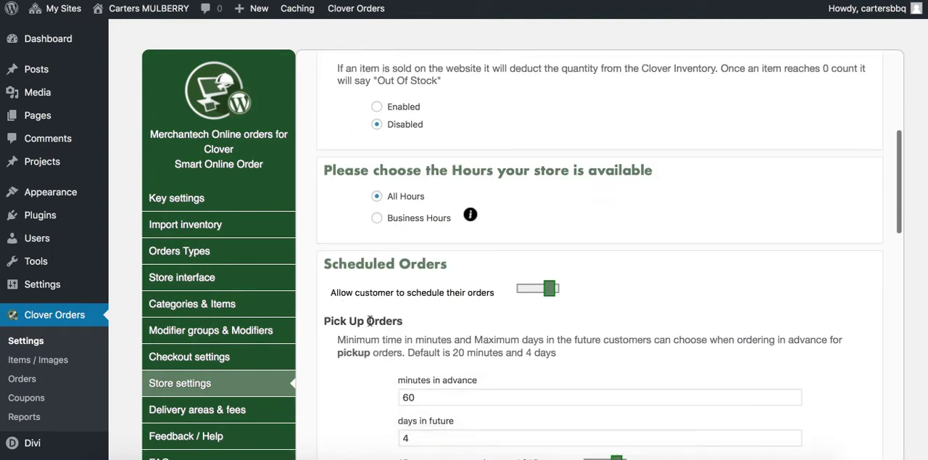
scroll(486, 332, "up", 2)
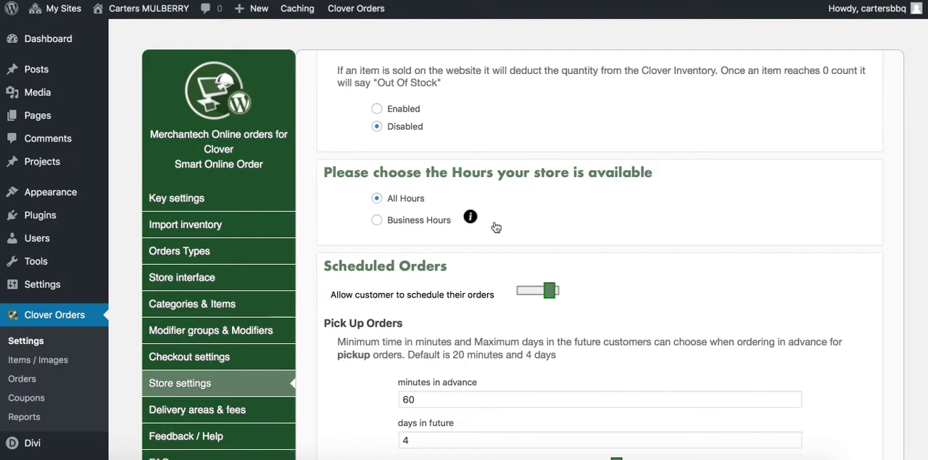
Select Business Hours as the store's availability and review the closed-store, current hours and scheduled order options
left_click(377, 220)
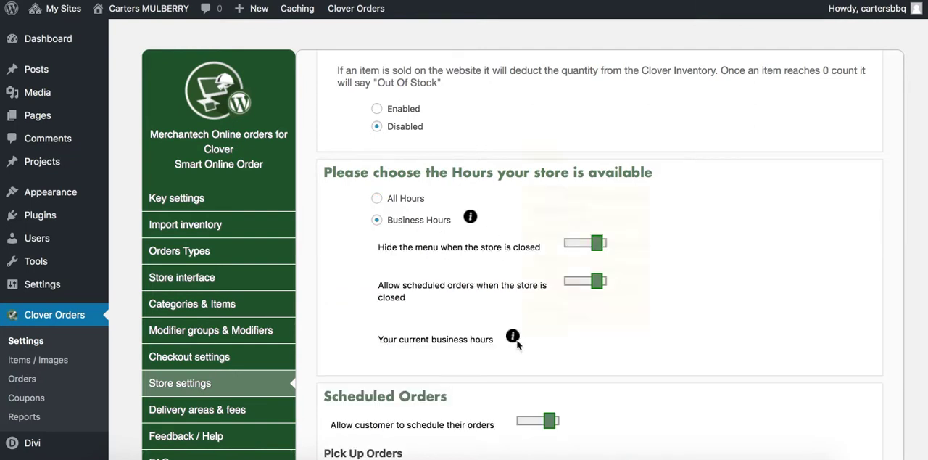
mouse_move(516, 343)
scroll(580, 355, "down", 2)
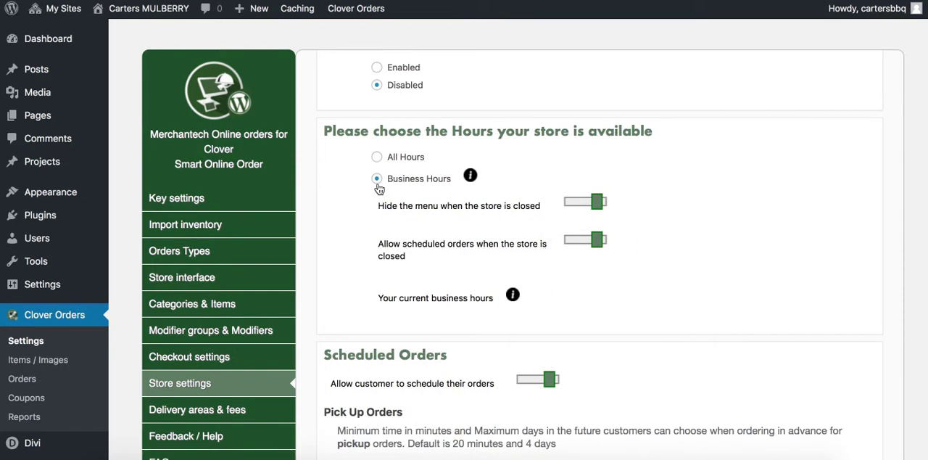
scroll(309, 392, "down", 2)
scroll(315, 381, "up", 4)
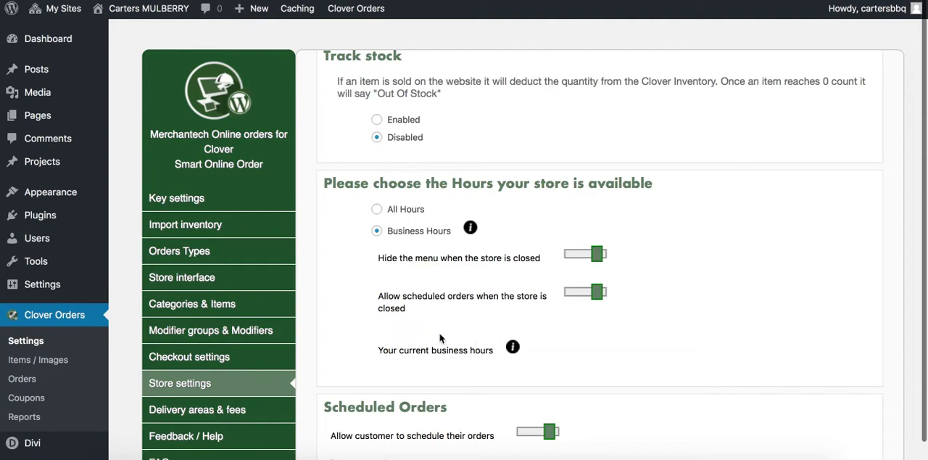
Switch the store's availability to All Hours and back to Business Hours, and review the pickup and delivery scheduling settings
left_click(377, 210)
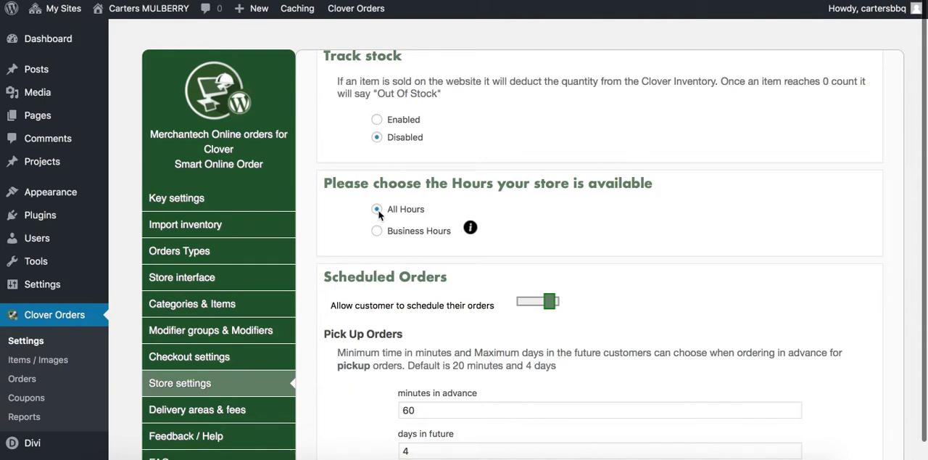
left_click(377, 231)
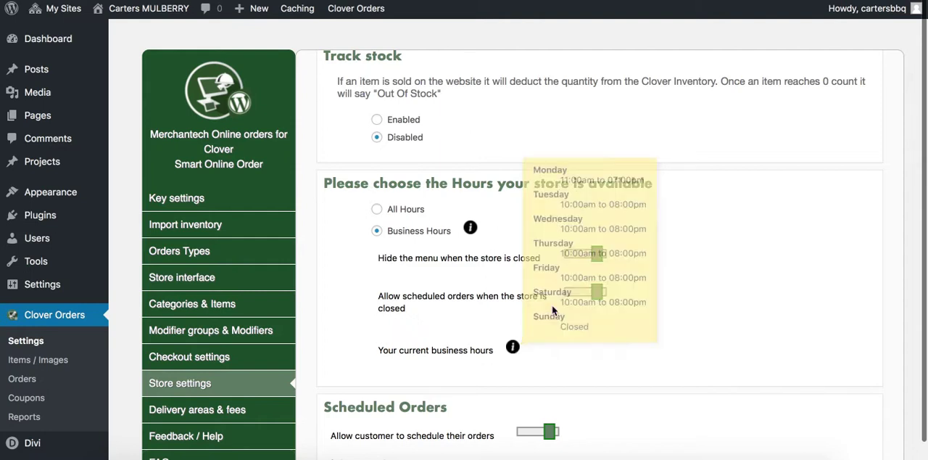
scroll(379, 374, "down", 5)
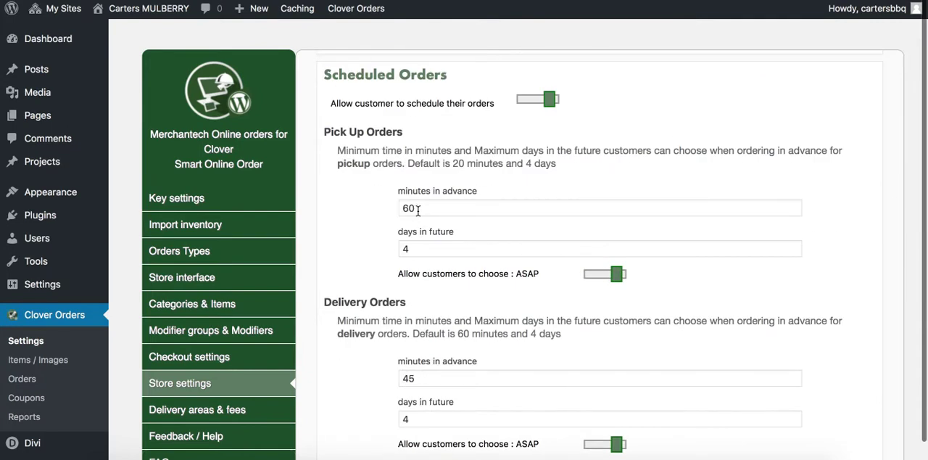
scroll(377, 269, "down", 1)
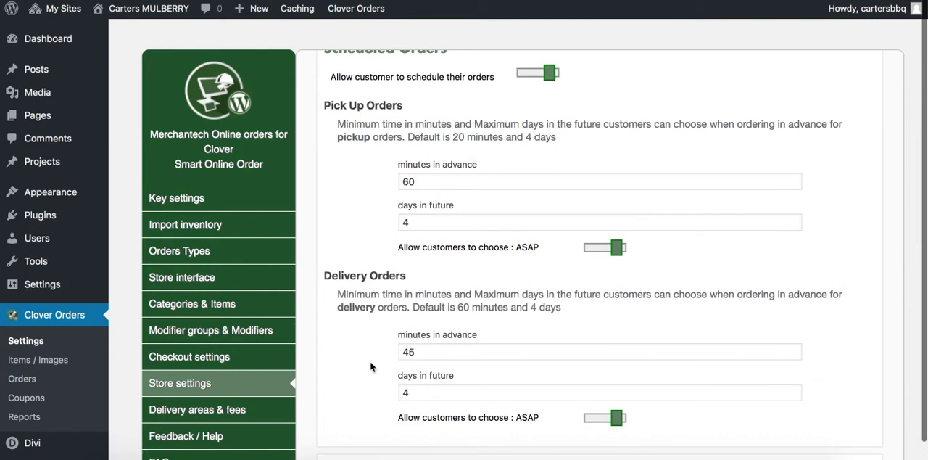
scroll(365, 349, "down", 1)
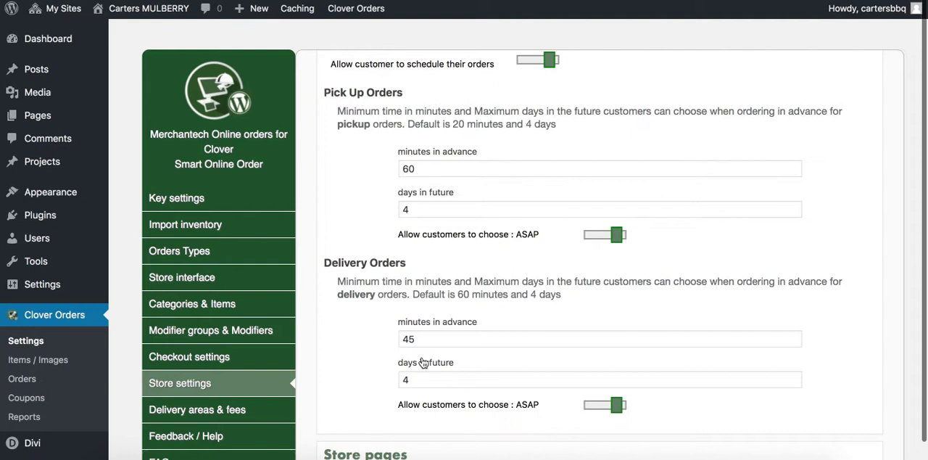
Set minutes in advance to 45 for pickup orders and 60 for delivery orders, and save the store settings
scroll(371, 344, "up", 1)
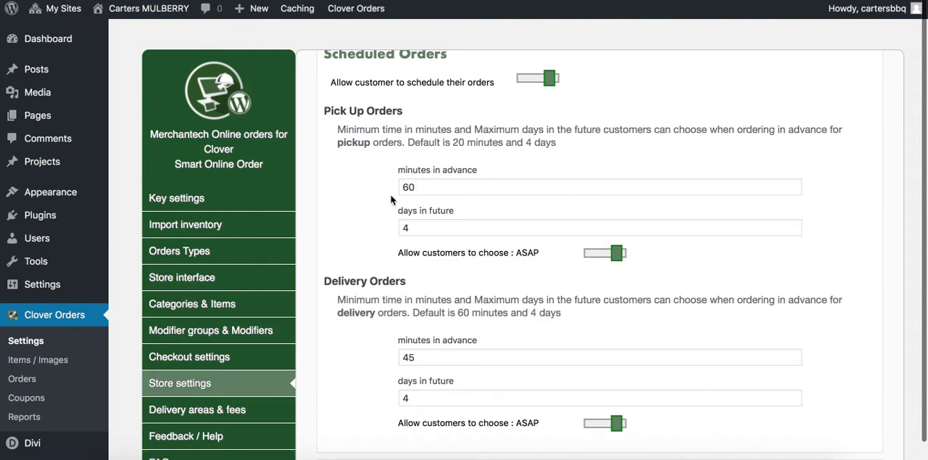
left_click_drag(427, 187, 358, 171)
type("45")
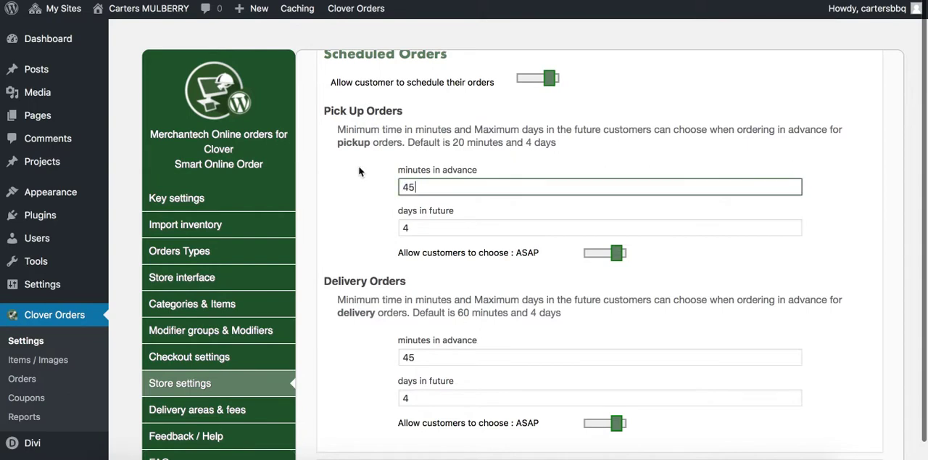
double_click(426, 357)
type("60")
left_click(340, 317)
scroll(382, 298, "down", 5)
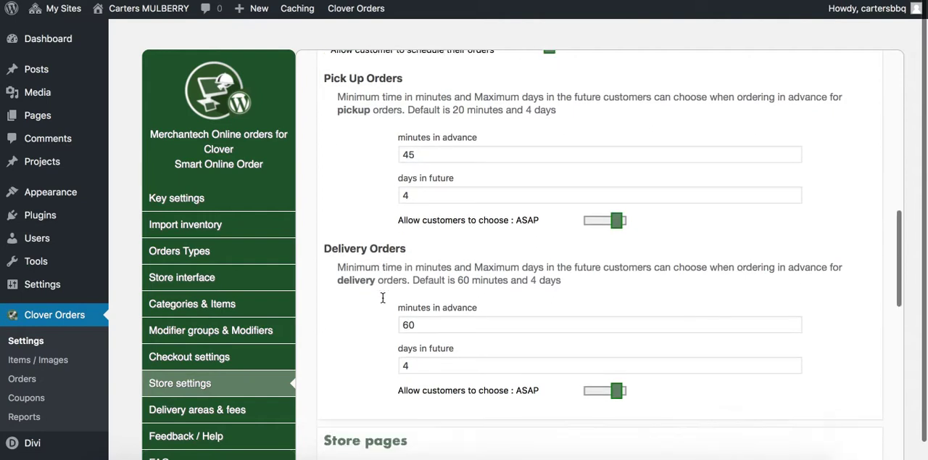
scroll(382, 297, "down", 3)
scroll(382, 298, "up", 5)
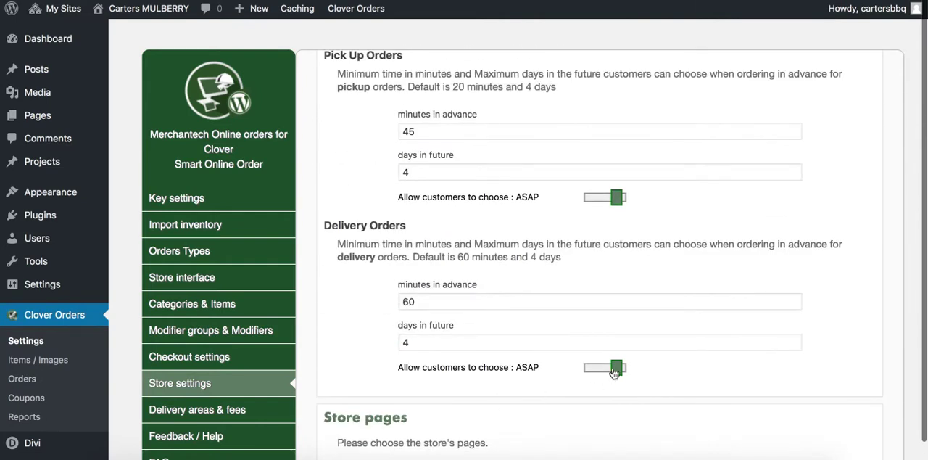
scroll(326, 314, "down", 8)
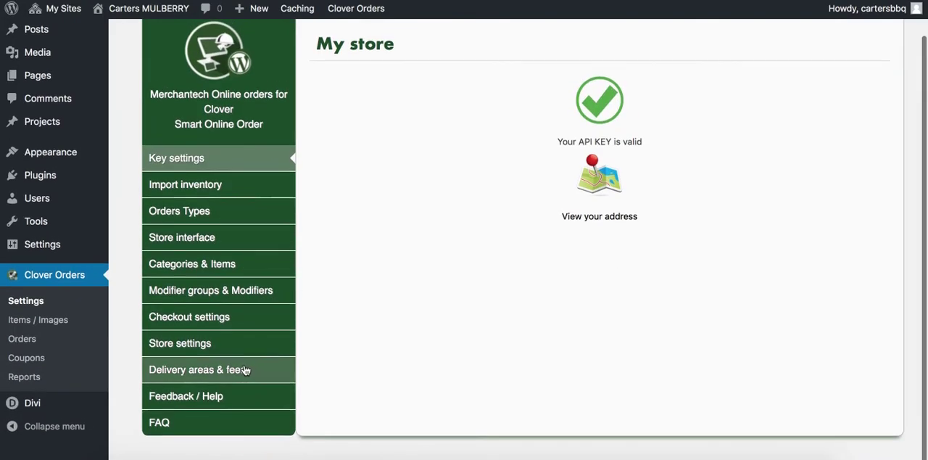
Open the delivery areas and draw a circular zone named Zone 1 with a 10-mile radius and a 2.00 dollar delivery fee
left_click(275, 369)
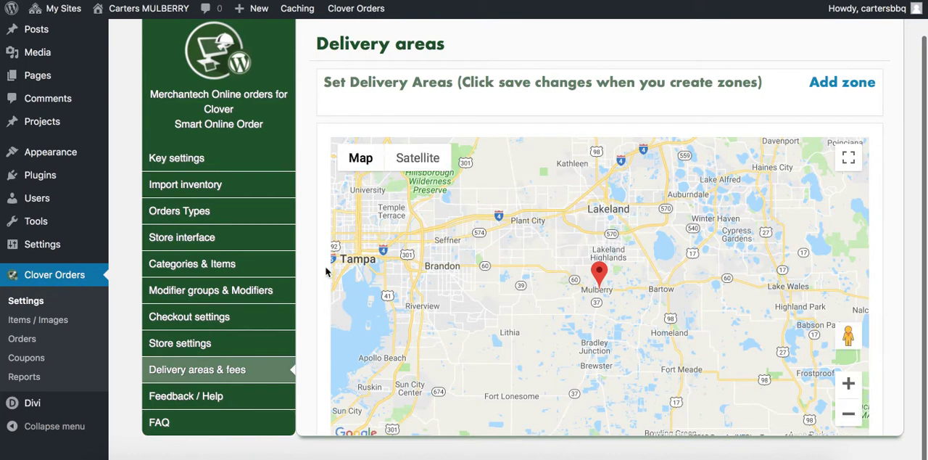
left_click(818, 86)
left_click(575, 118)
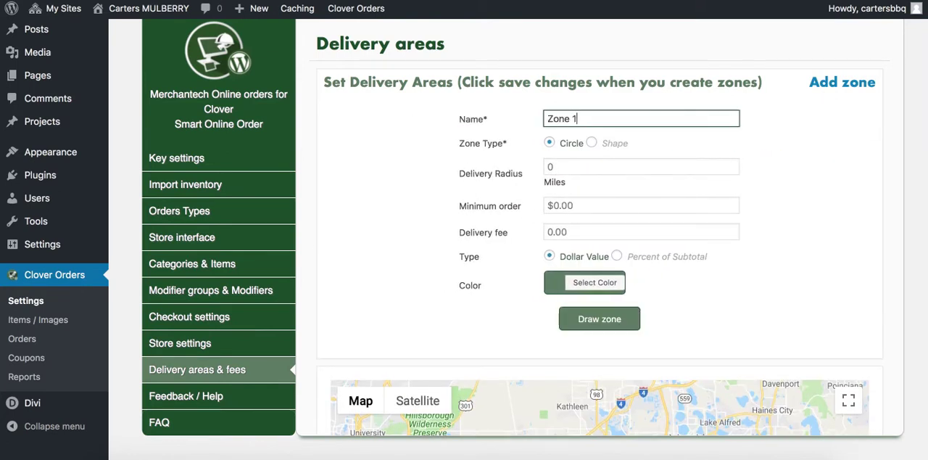
scroll(517, 167, "down", 1)
left_click(559, 112)
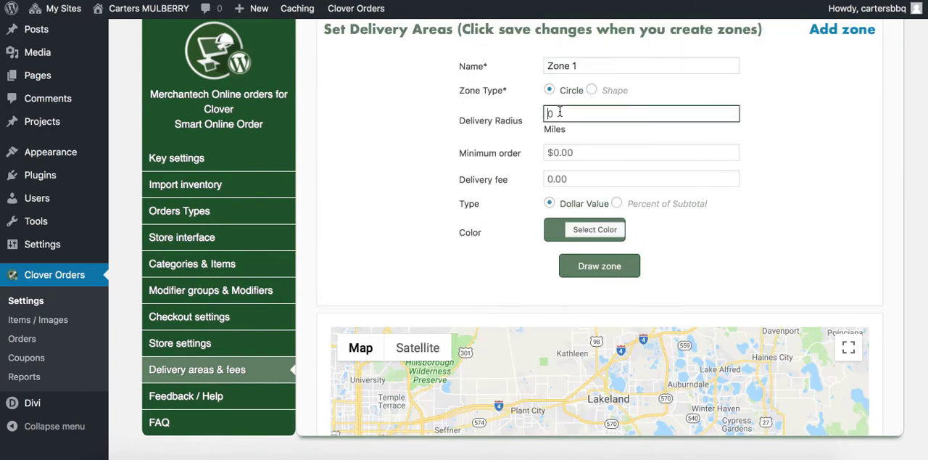
left_click(573, 175)
type("2.00")
left_click(586, 275)
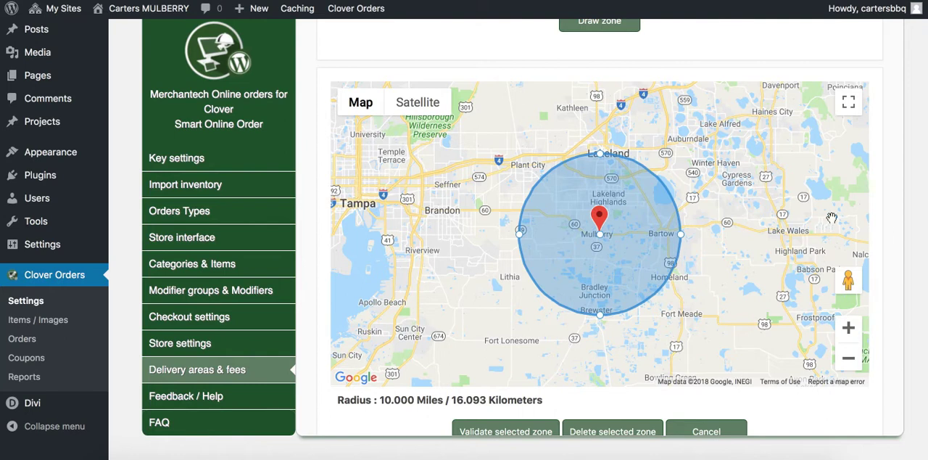
Shrink the zone circle on the map to a radius of about 9.75 miles and validate the zone
scroll(879, 238, "up", 3)
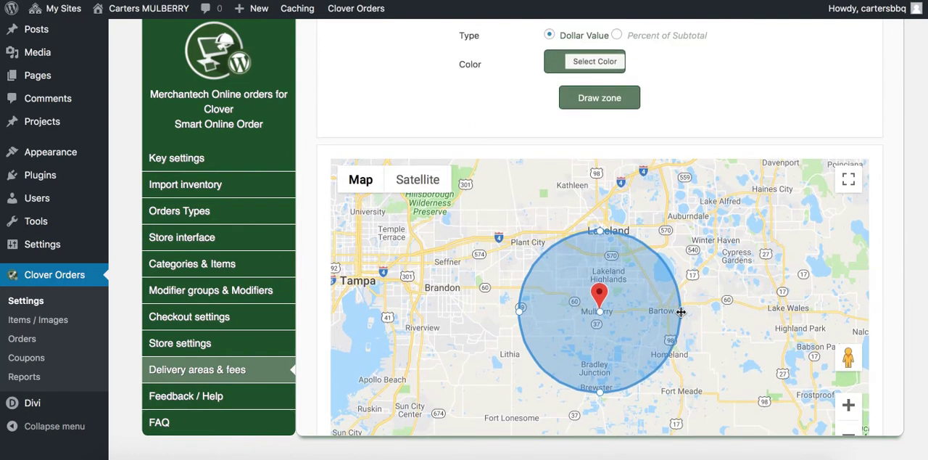
mouse_move(680, 311)
left_mouse_down()
mouse_move(668, 311)
mouse_move(677, 311)
left_mouse_up()
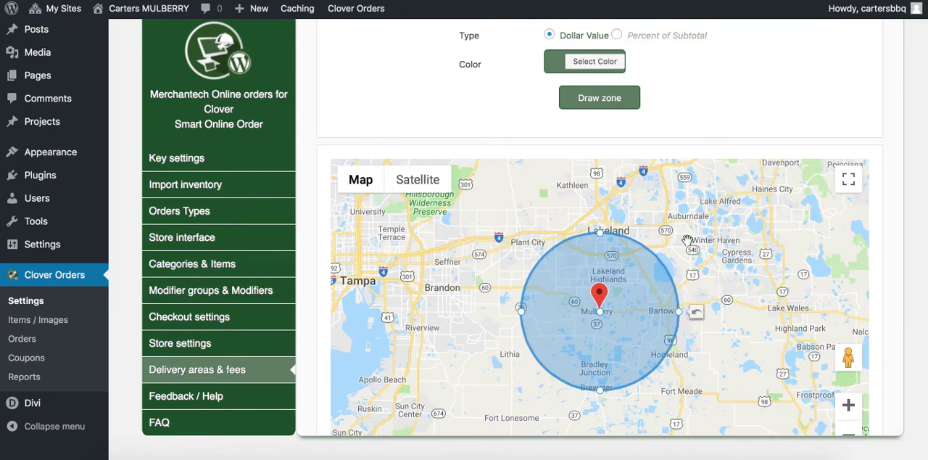
scroll(740, 109, "up", 5)
scroll(751, 163, "down", 10)
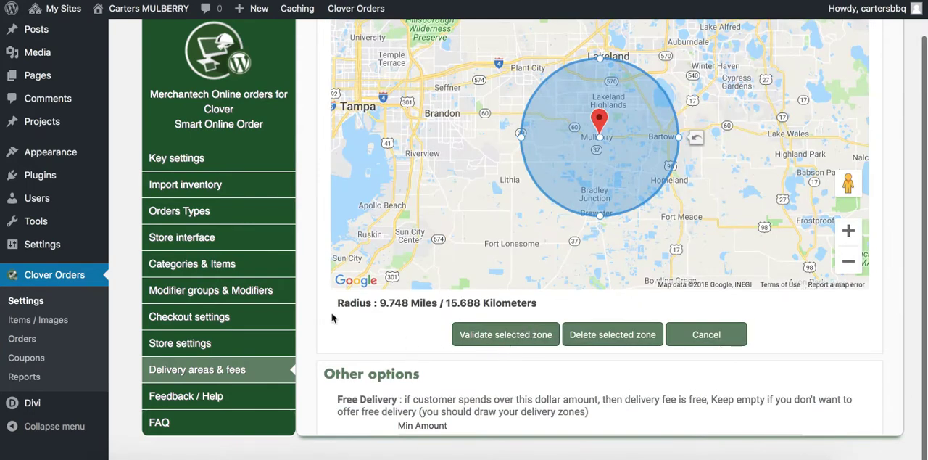
scroll(317, 281, "up", 5)
scroll(317, 280, "down", 6)
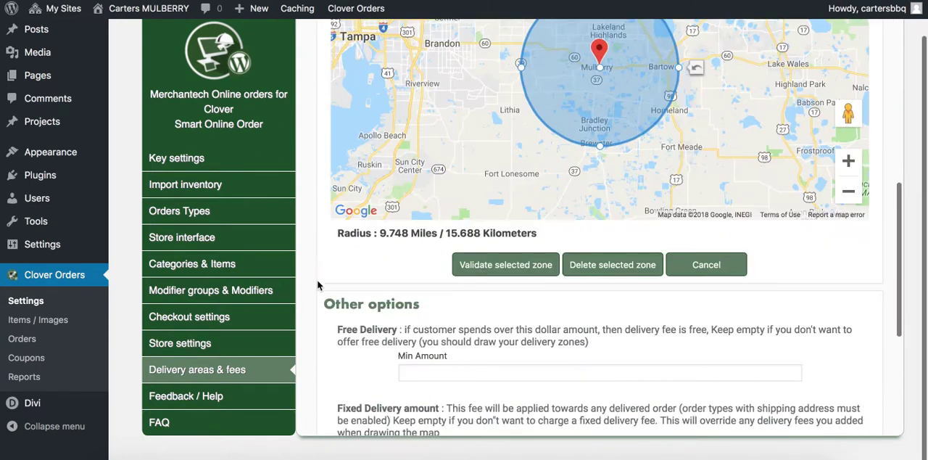
left_click(482, 267)
Set the free delivery minimum amount to 100.00 in the other delivery options
scroll(474, 250, "down", 5)
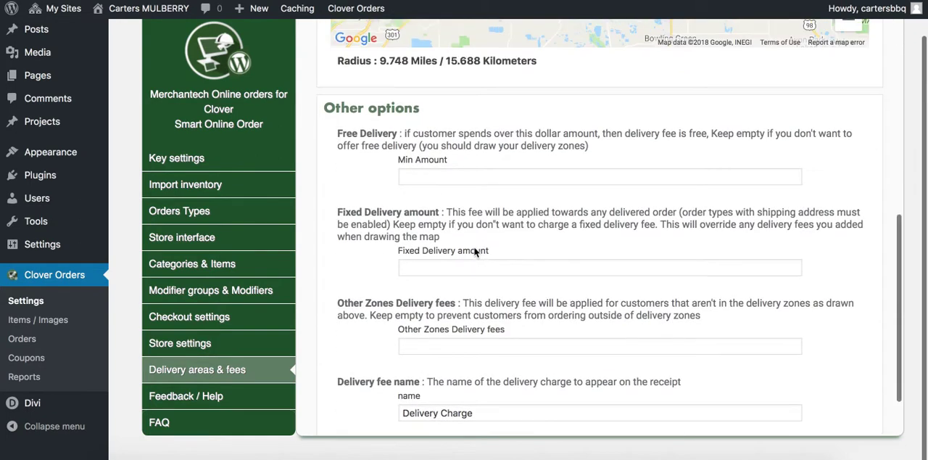
scroll(475, 250, "up", 8)
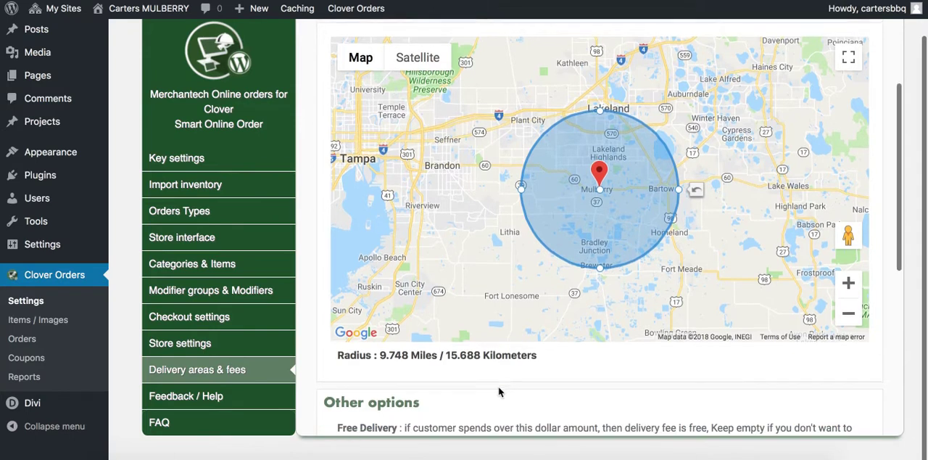
scroll(498, 391, "down", 10)
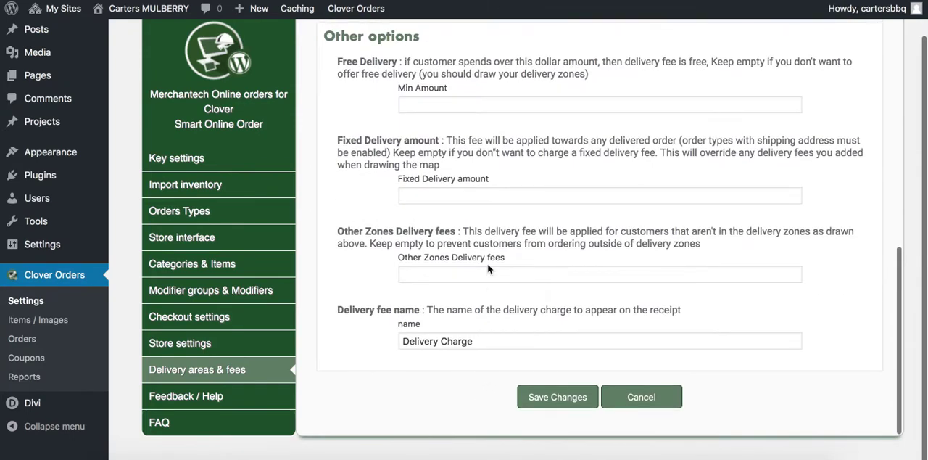
left_click(421, 103)
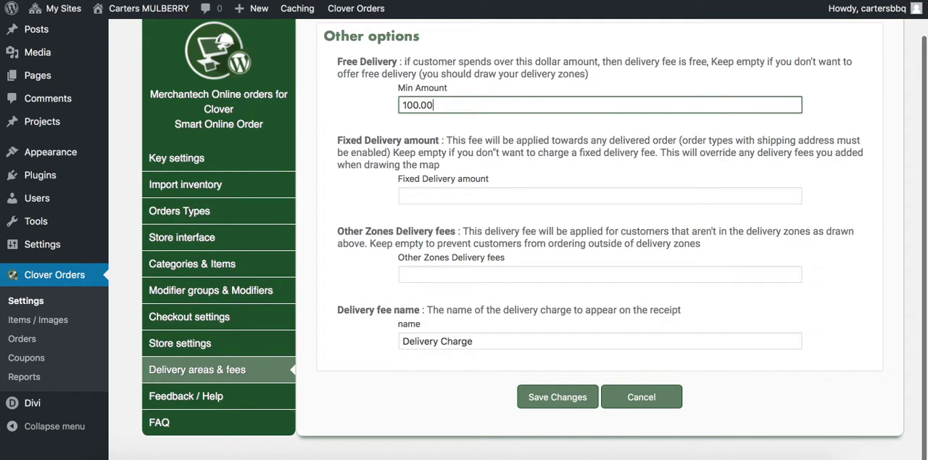
Leave the fixed delivery amount and other zones delivery fees empty, and save the delivery area settings
left_click(458, 200)
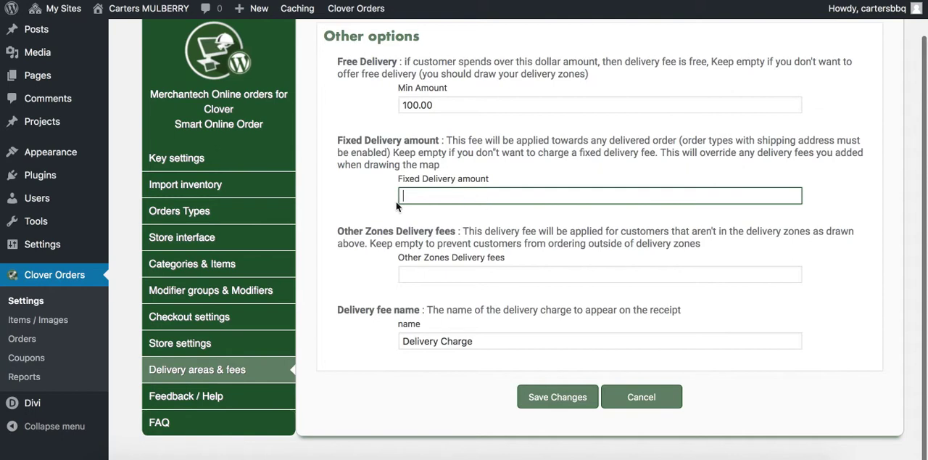
scroll(372, 189, "up", 3)
scroll(390, 254, "up", 4)
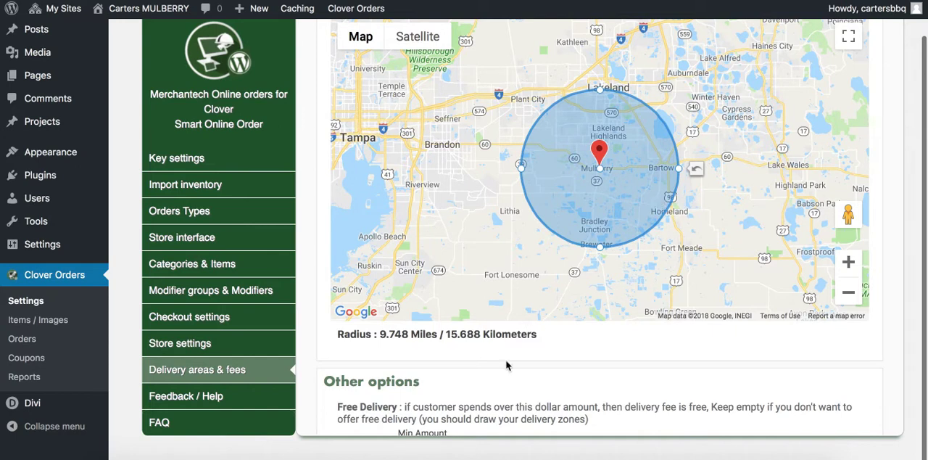
scroll(475, 383, "down", 2)
scroll(476, 380, "down", 2)
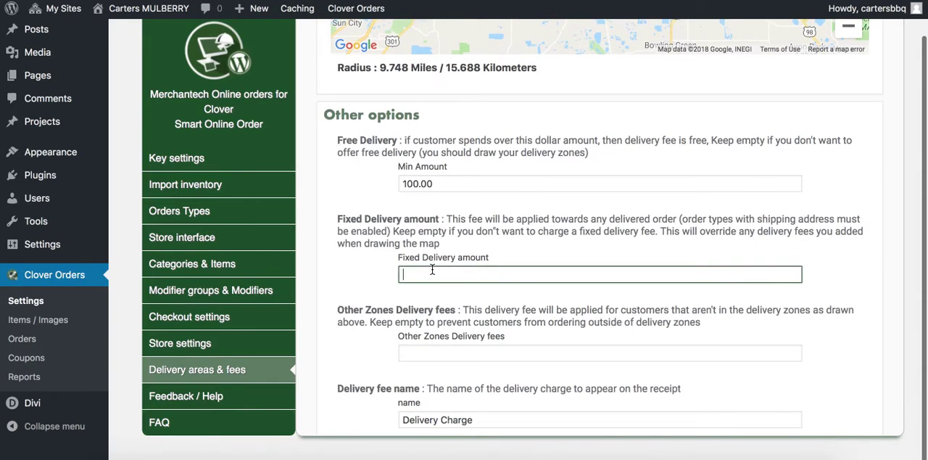
scroll(379, 272, "up", 1)
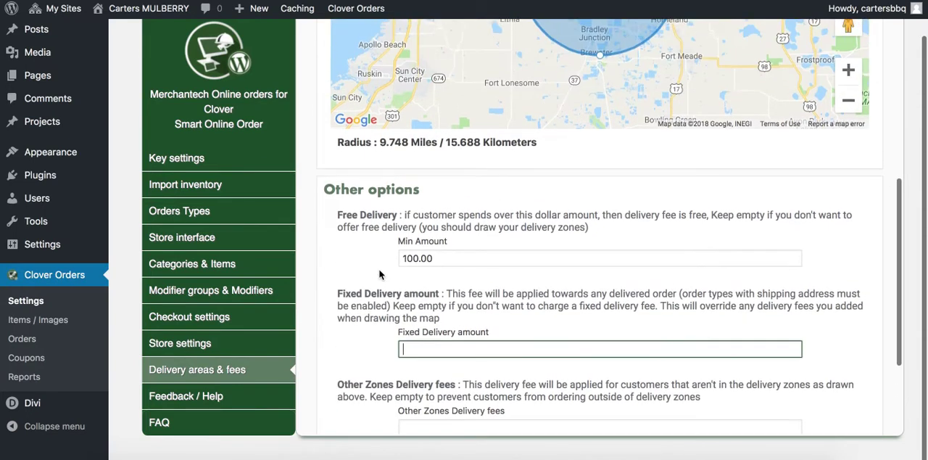
scroll(379, 274, "down", 2)
scroll(379, 274, "down", 1)
left_click(427, 272)
scroll(335, 236, "up", 6)
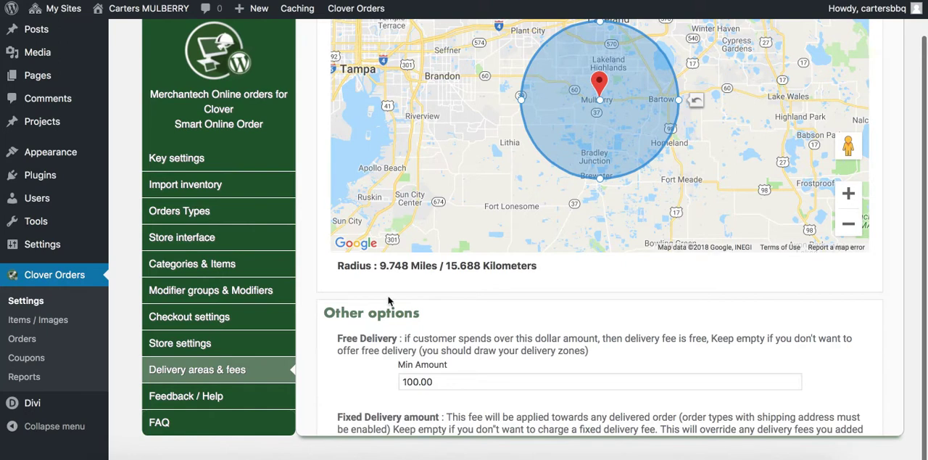
scroll(391, 348, "down", 5)
scroll(370, 362, "down", 1)
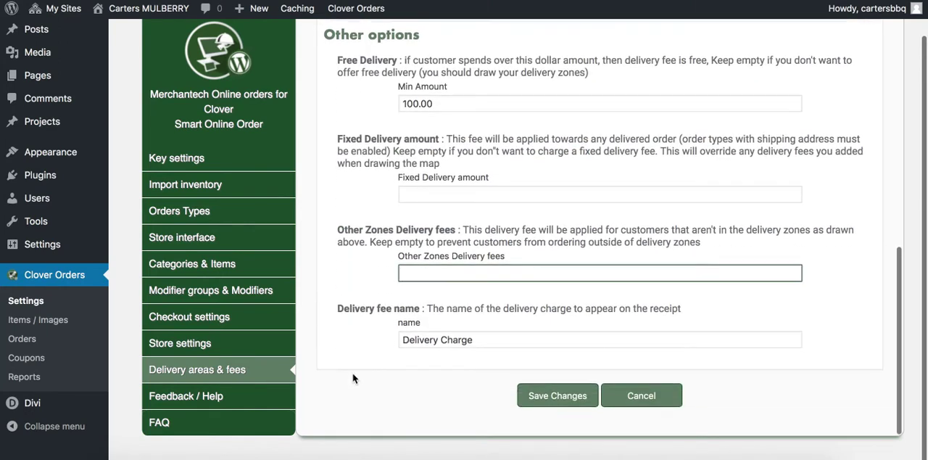
left_click(541, 401)
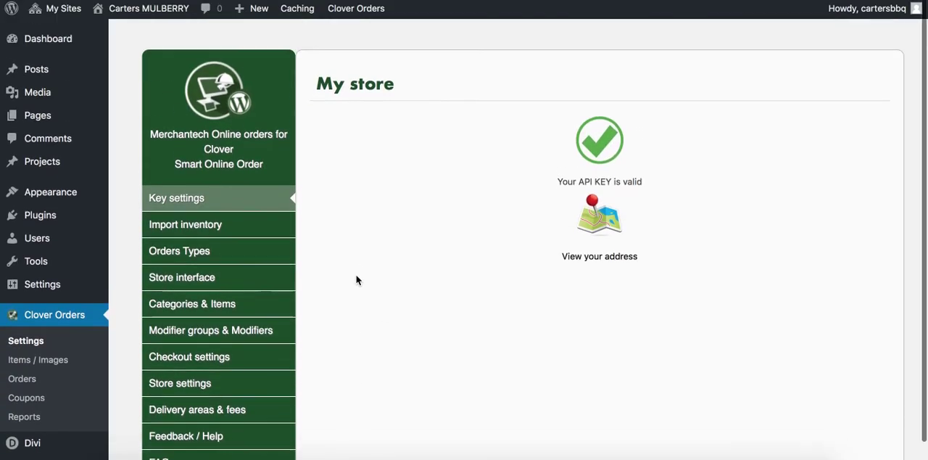
Open the network's list of sites and go to the dashboard of lakewales.cartersbbq.com
mouse_move(142, 17)
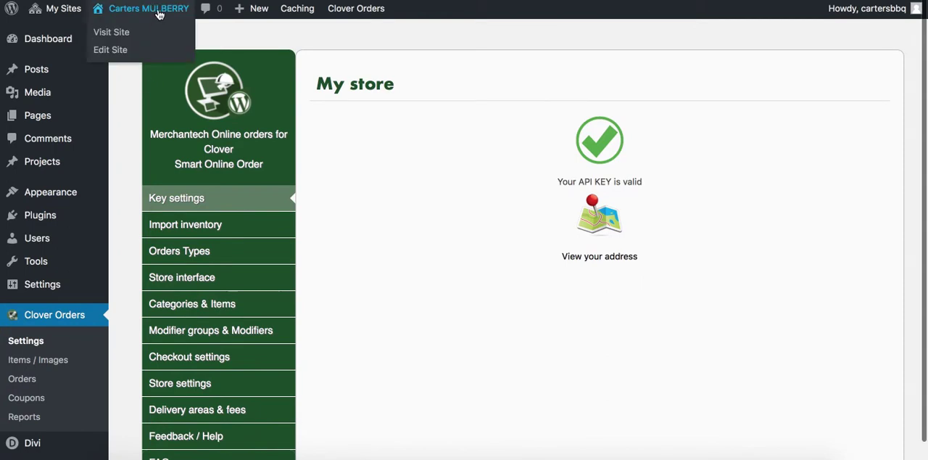
mouse_move(93, 67)
mouse_move(63, 9)
mouse_move(66, 35)
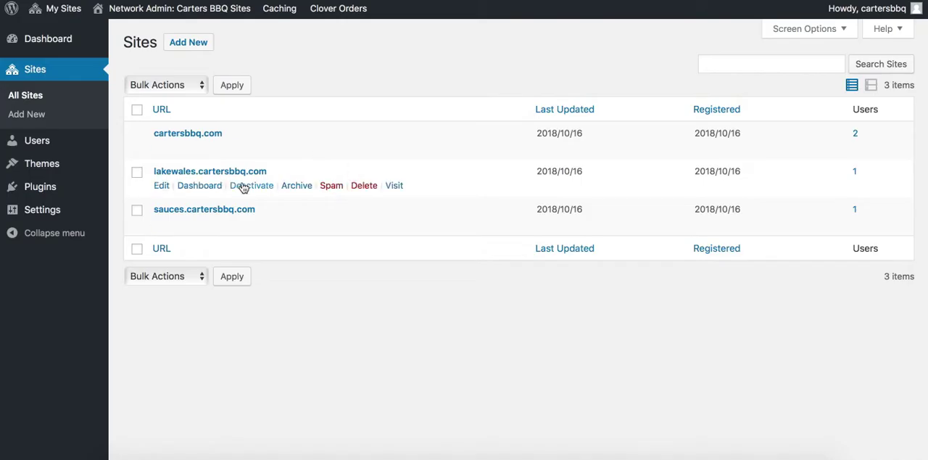
left_click(196, 186)
Look over the Lake Wales Location dashboard and open that site's Clover Orders settings
scroll(127, 338, "down", 1)
scroll(127, 338, "up", 1)
scroll(129, 352, "down", 1)
scroll(129, 355, "down", 3)
scroll(130, 352, "up", 3)
mouse_move(174, 16)
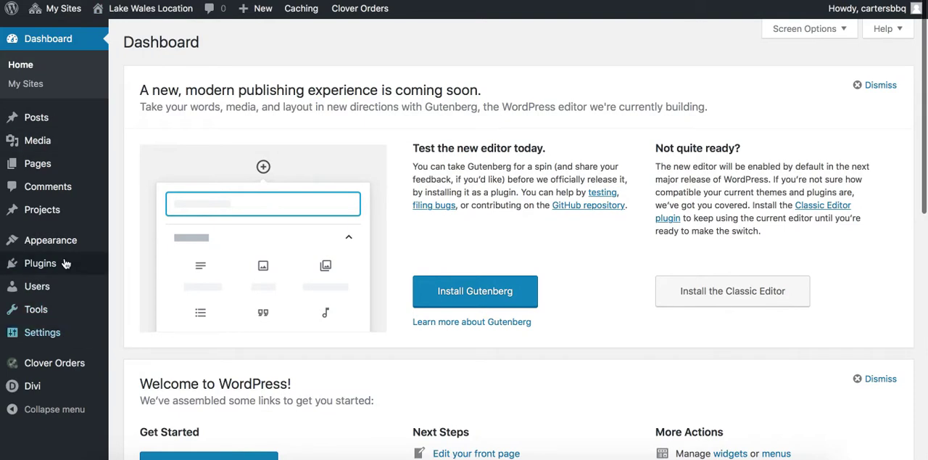
scroll(121, 337, "down", 4)
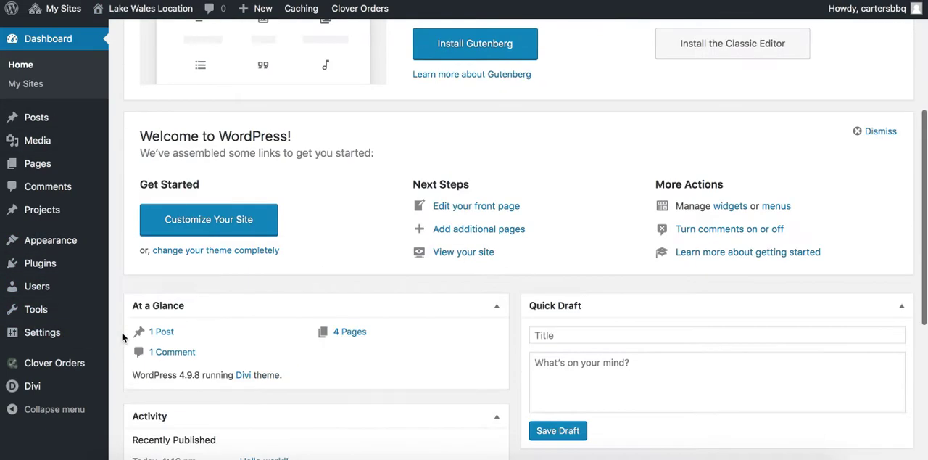
mouse_move(65, 366)
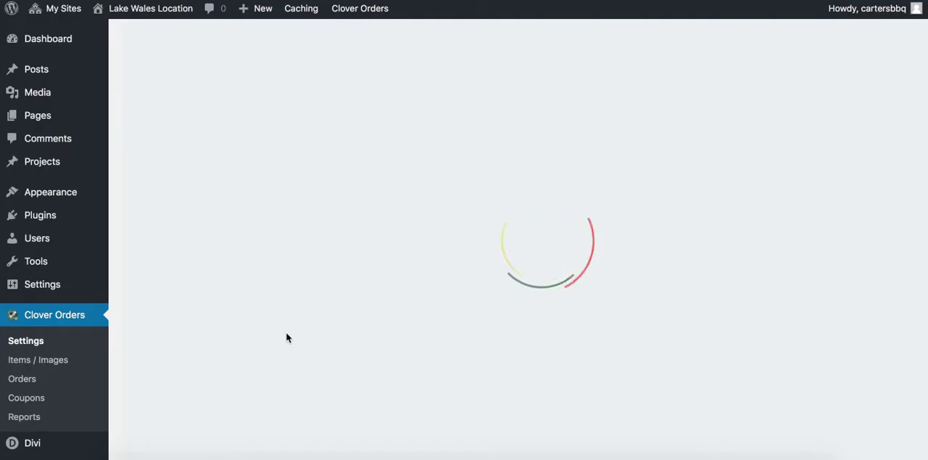
scroll(218, 352, "down", 2)
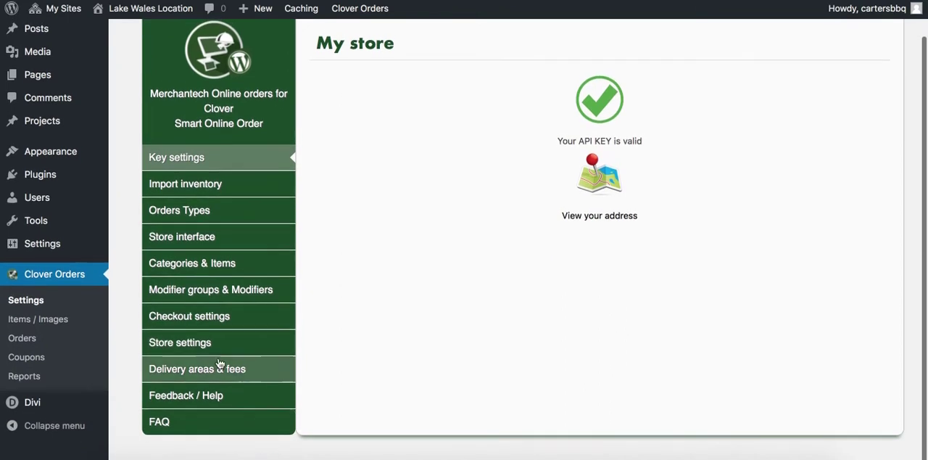
Look over the Lake Wales menu categories and view the items inside the Catering category
left_click(208, 265)
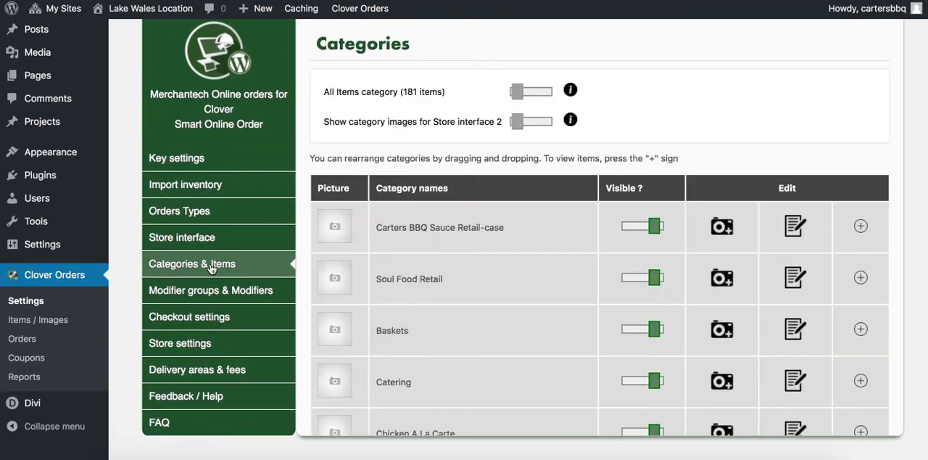
scroll(342, 322, "down", 9)
scroll(423, 321, "up", 7)
scroll(423, 322, "up", 2)
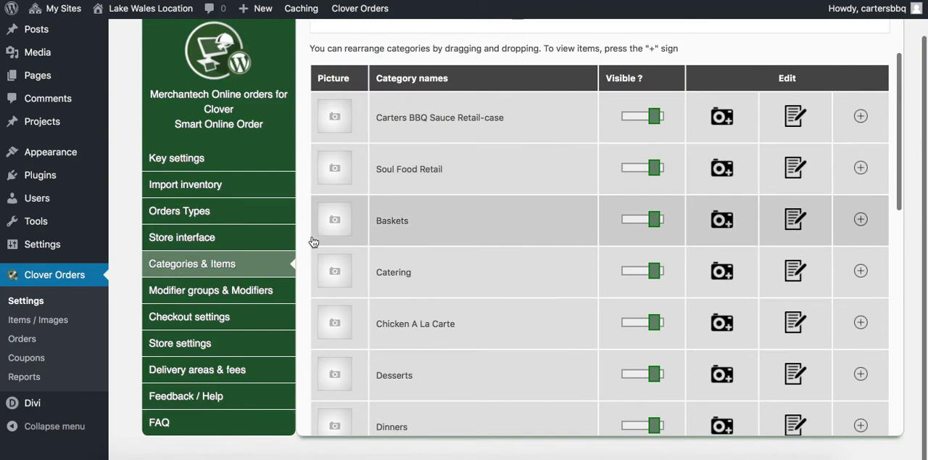
scroll(312, 269, "up", 3)
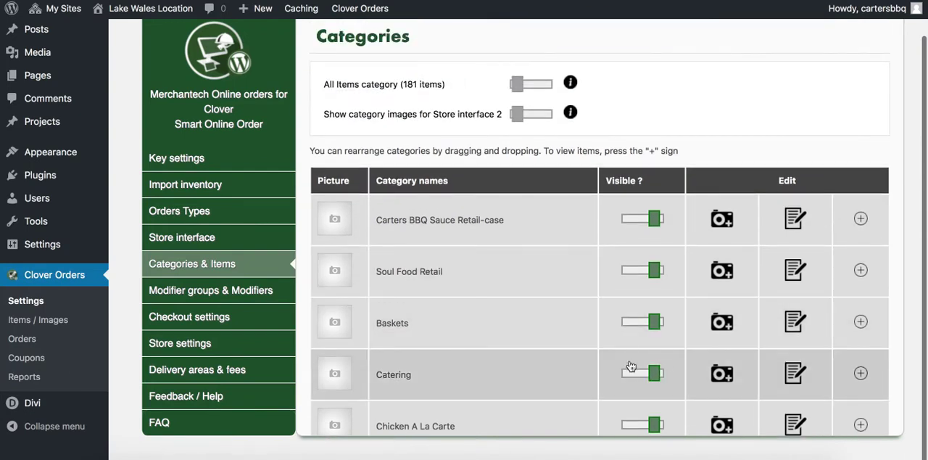
scroll(306, 368, "up", 1)
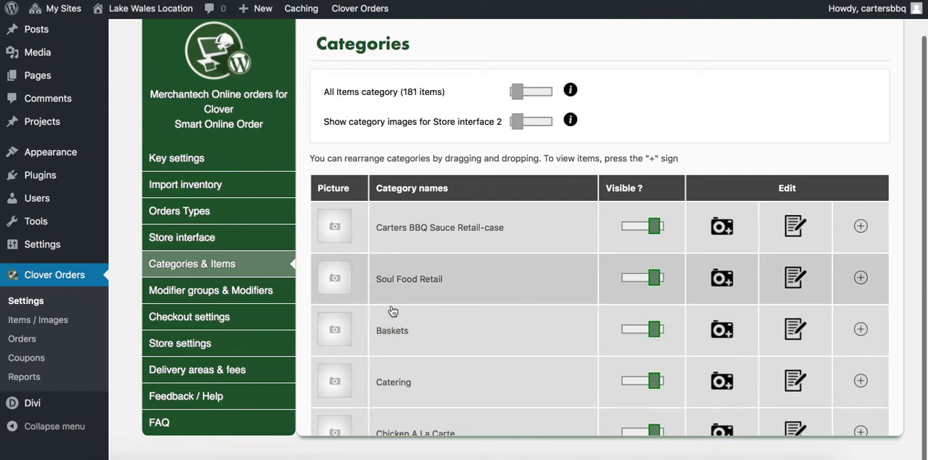
scroll(425, 331, "down", 3)
scroll(428, 331, "down", 10)
scroll(432, 328, "up", 10)
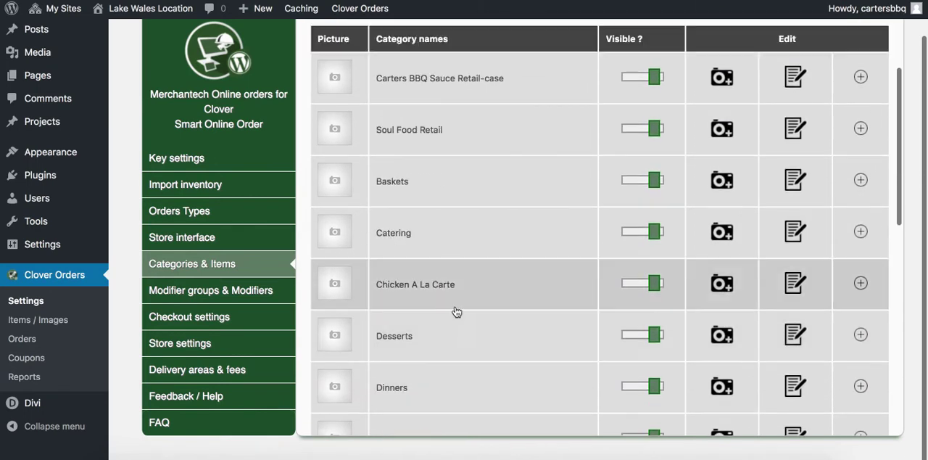
left_click(860, 234)
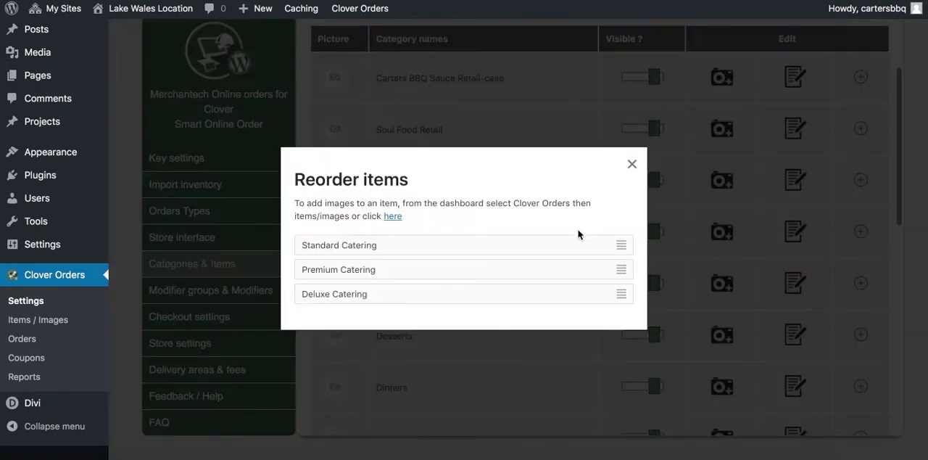
left_click(631, 165)
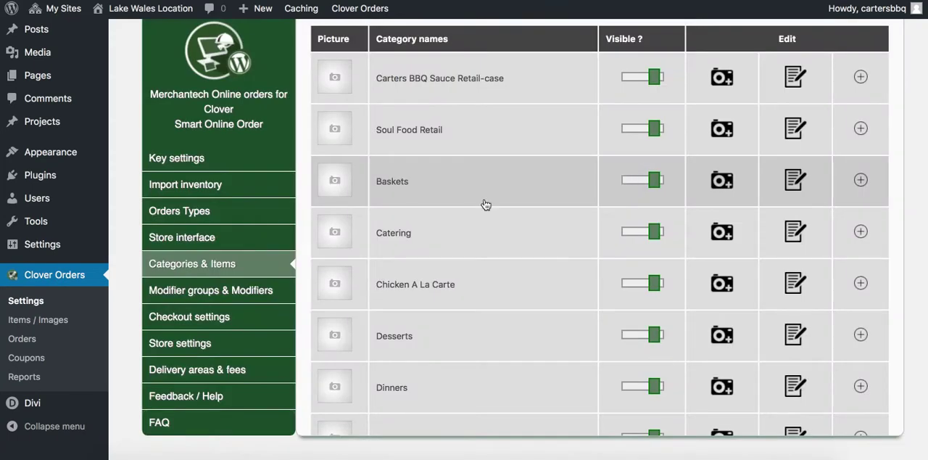
Search the Lake Wales product list for "cat fish" and open the images and description editor of Cat Fish Dinner
left_click(58, 320)
left_click(743, 68)
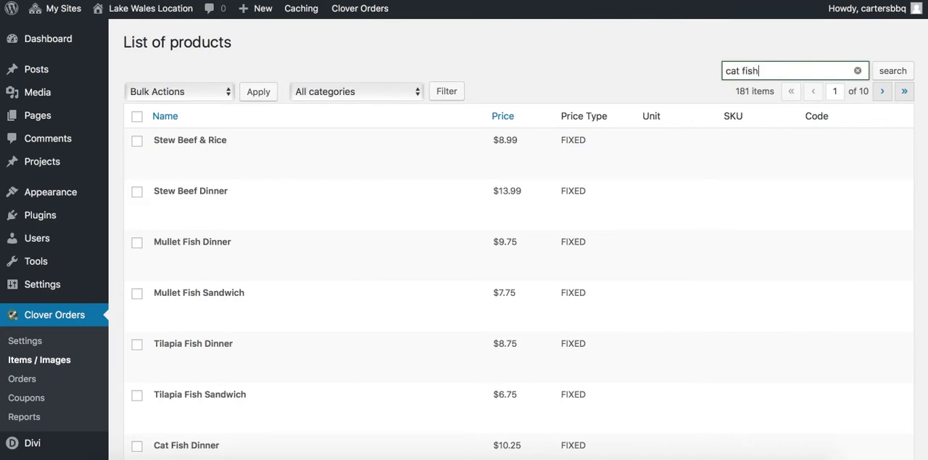
type("cat fish")
key("Return")
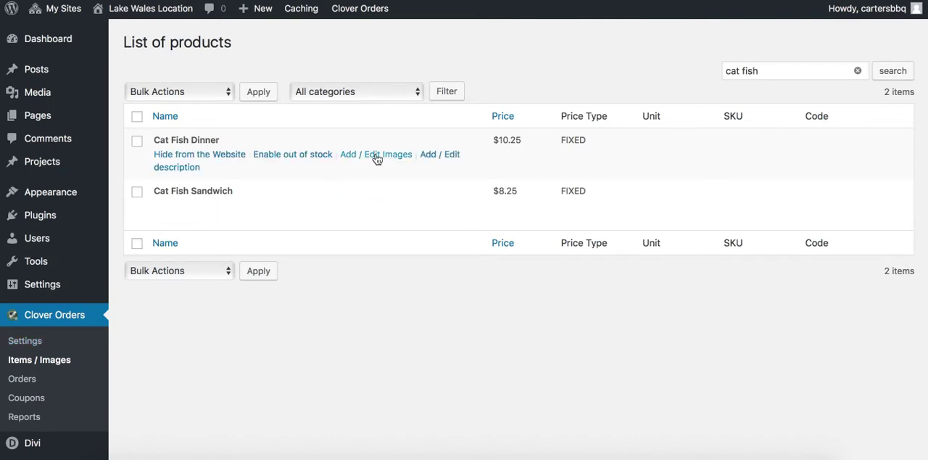
left_click(378, 155)
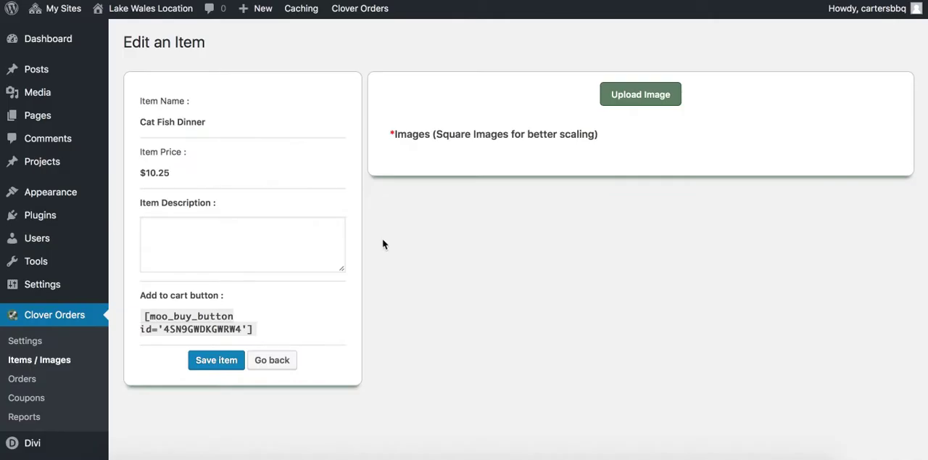
Try the item description "This fish tastes great" for Cat Fish Dinner and clear it again
left_click(311, 225)
type("t")
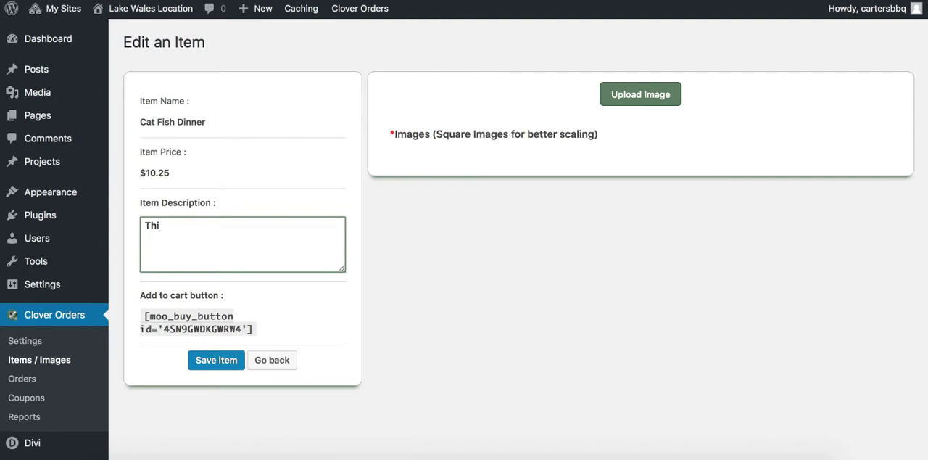
type("his fish tastes great")
left_click_drag(297, 234, 114, 236)
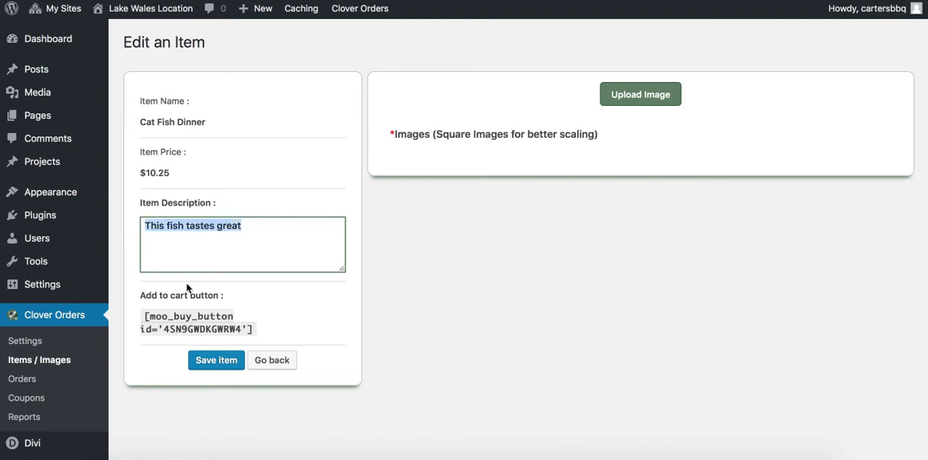
key("BackSpace")
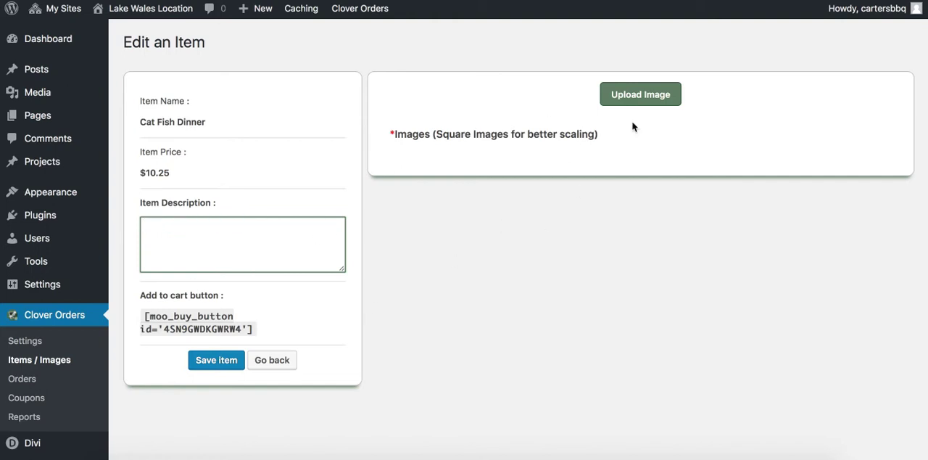
Enable tips in the Lake Wales checkout settings and save the changes
left_click(23, 341)
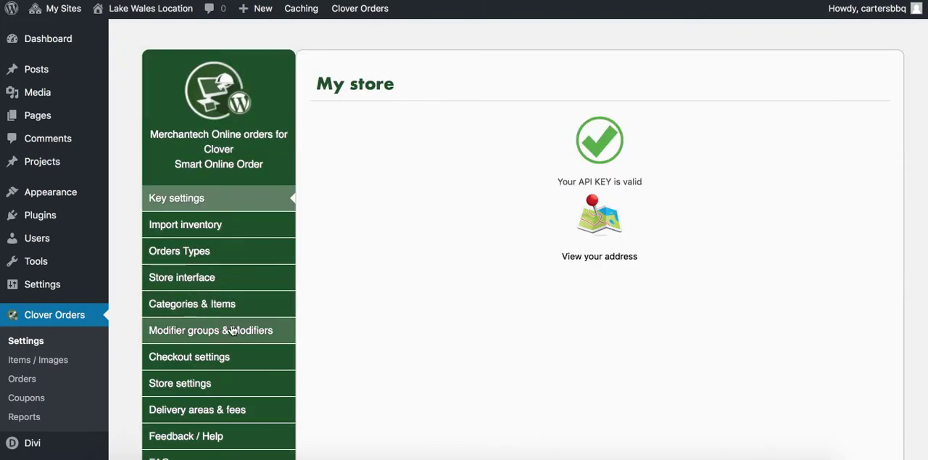
left_click(218, 356)
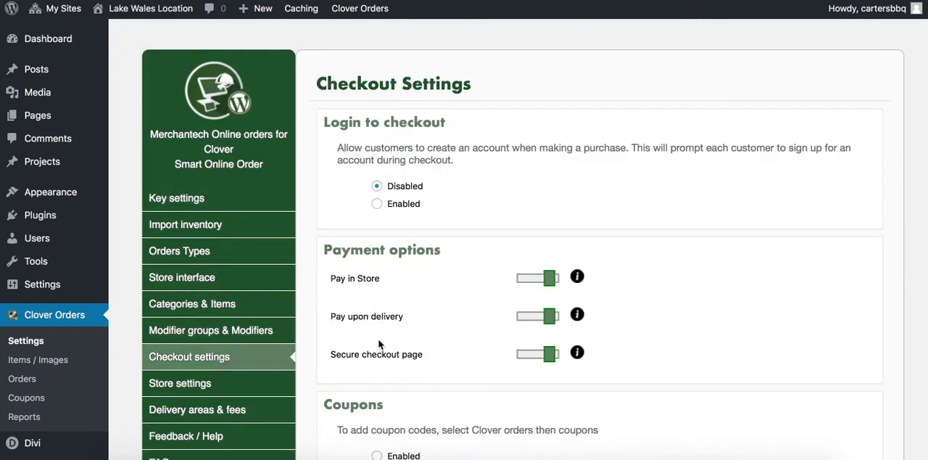
scroll(381, 343, "down", 1)
scroll(379, 341, "down", 5)
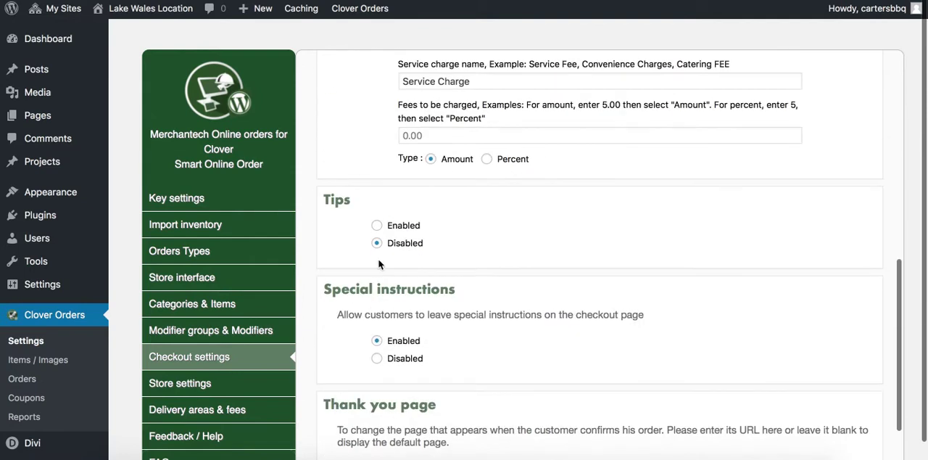
left_click(376, 228)
scroll(406, 348, "down", 1)
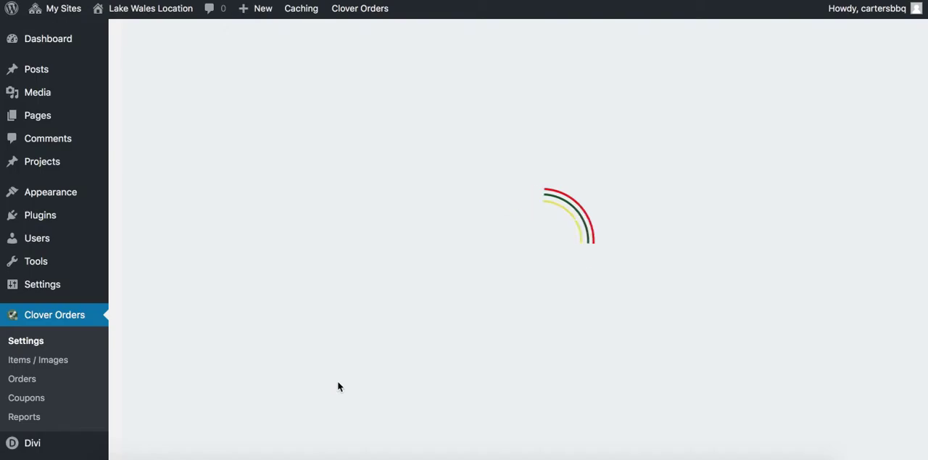
Look over the order notification e-mail and the current business hours in the Lake Wales store settings
scroll(217, 393, "down", 1)
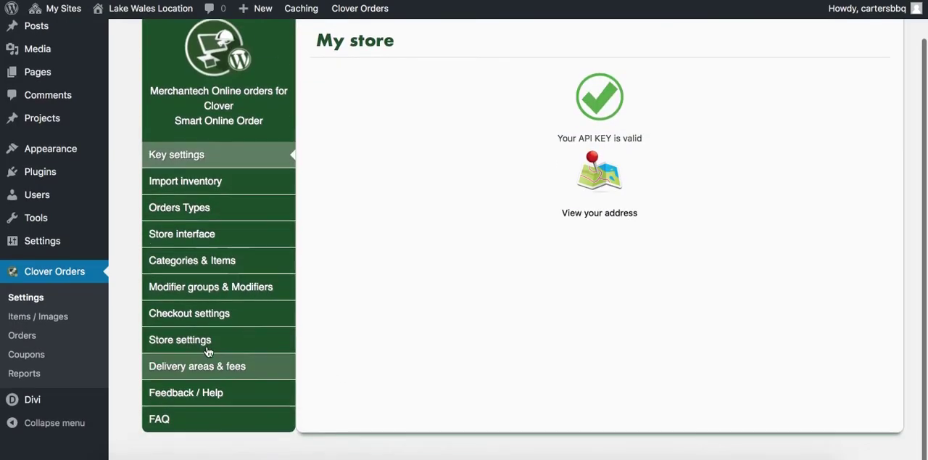
left_click(207, 341)
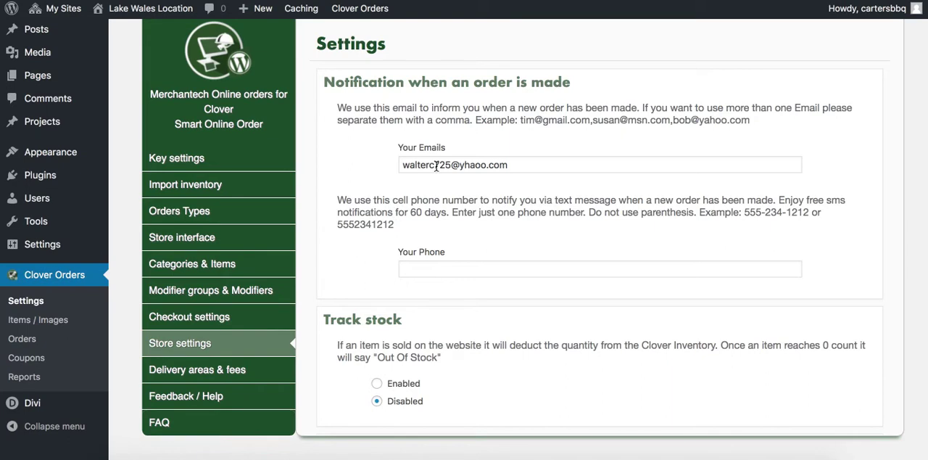
left_click(520, 169)
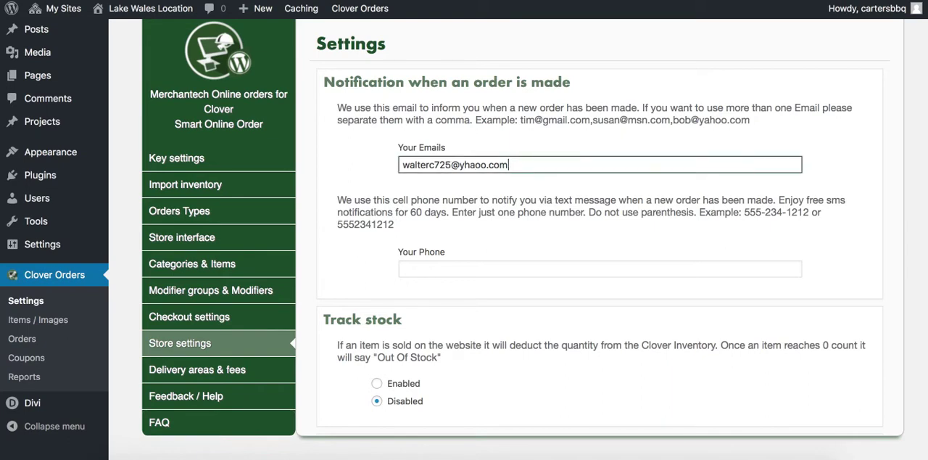
mouse_move(161, 20)
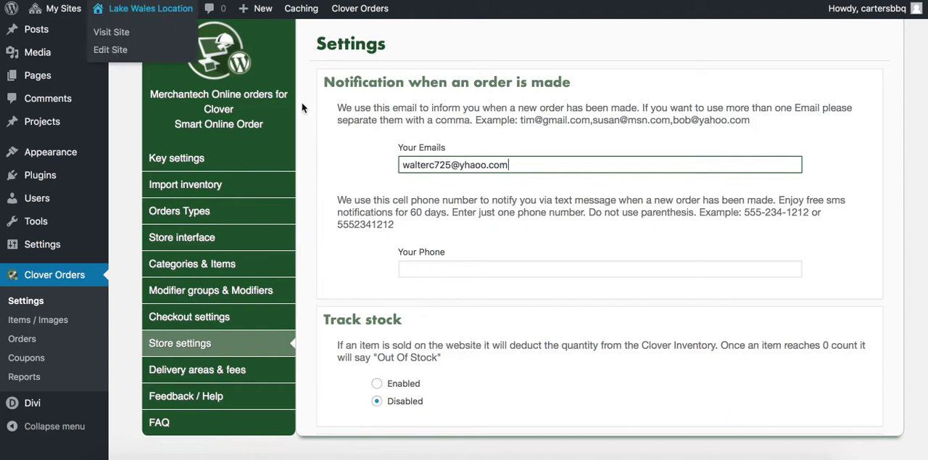
scroll(334, 273, "down", 5)
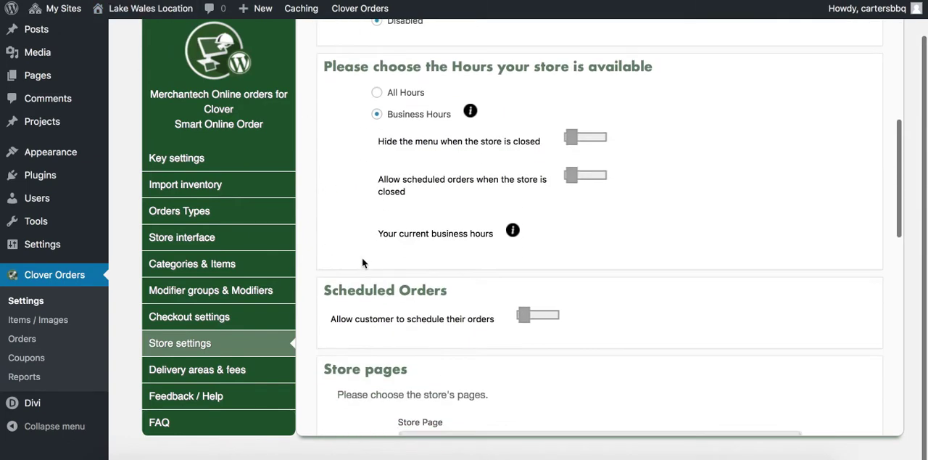
mouse_move(512, 232)
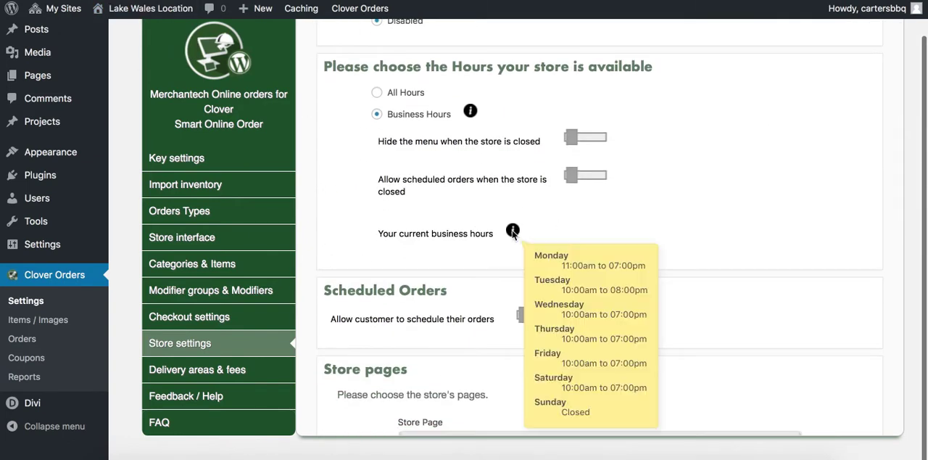
Allow customers to schedule orders, even when the store is closed, set pickup orders to 30 minutes in advance, and save the store settings
left_click(570, 178)
left_click(524, 311)
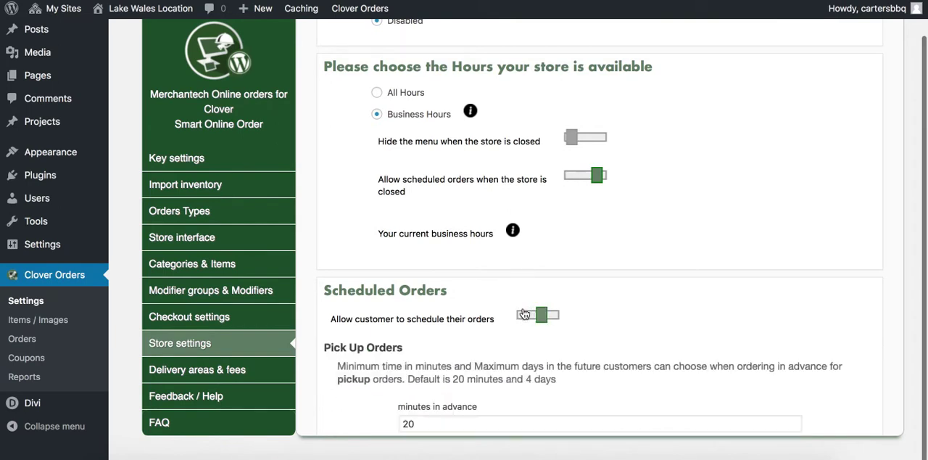
scroll(374, 259, "down", 5)
double_click(424, 56)
type("3")
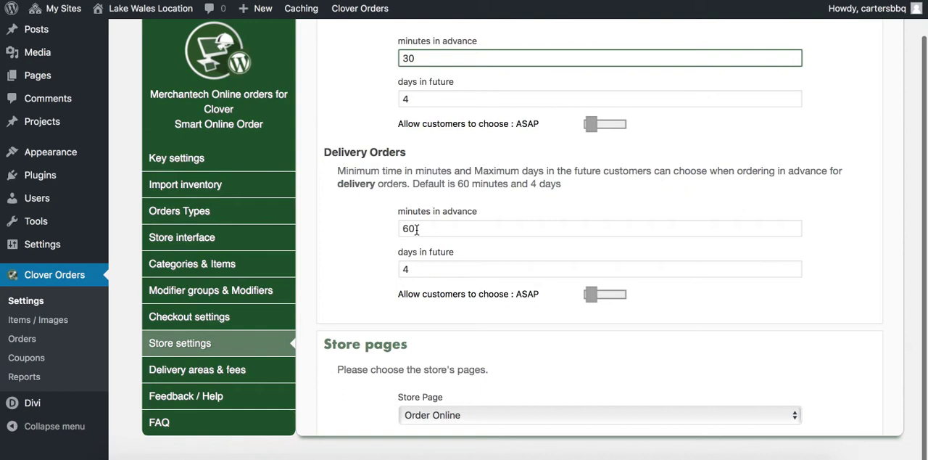
scroll(353, 270, "down", 10)
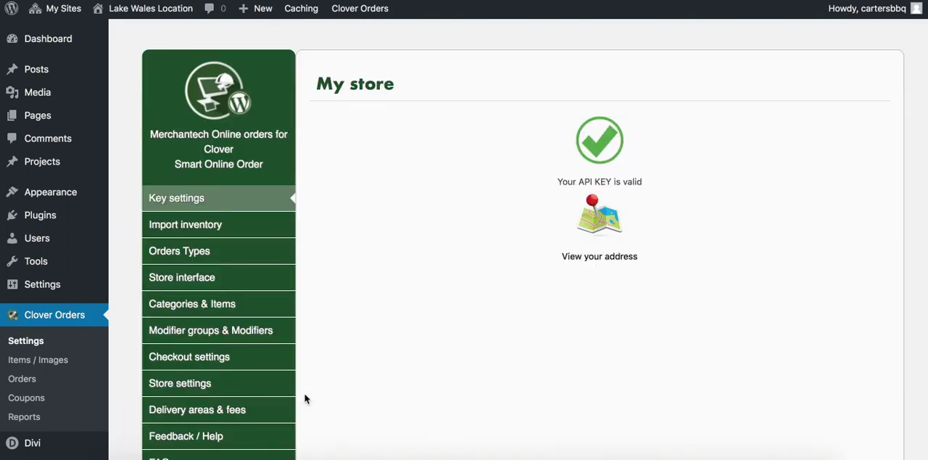
Check the Lake Wales delivery areas, and disable and save the Online Order Delivery order type
scroll(303, 391, "down", 1)
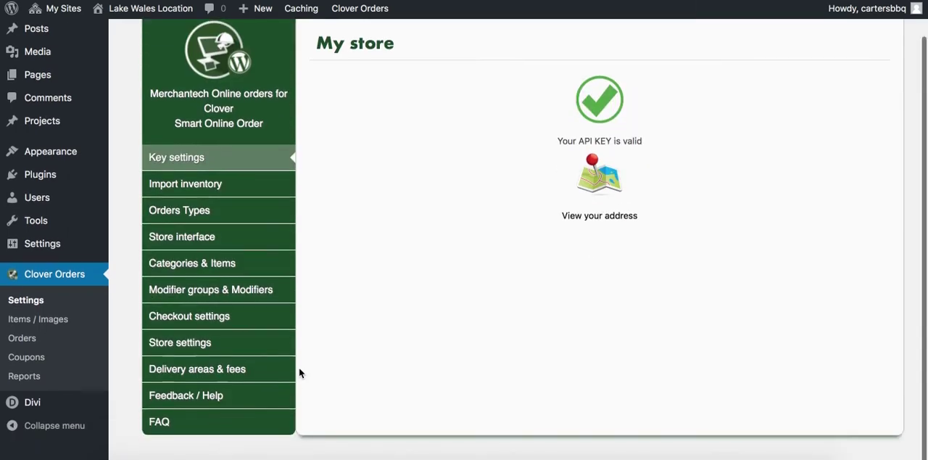
left_click(240, 383)
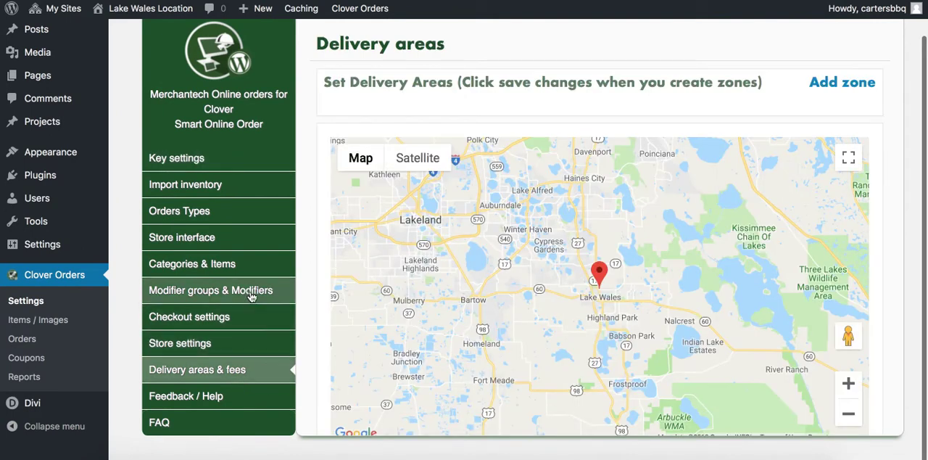
left_click(191, 213)
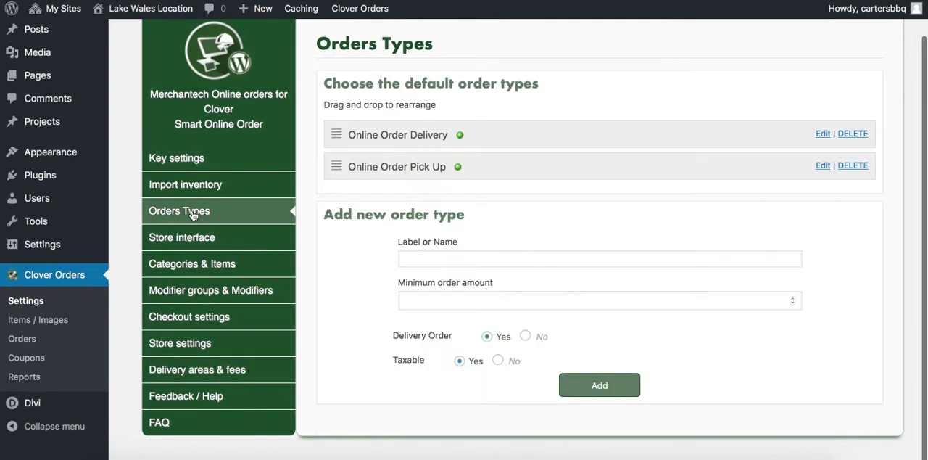
left_click(822, 133)
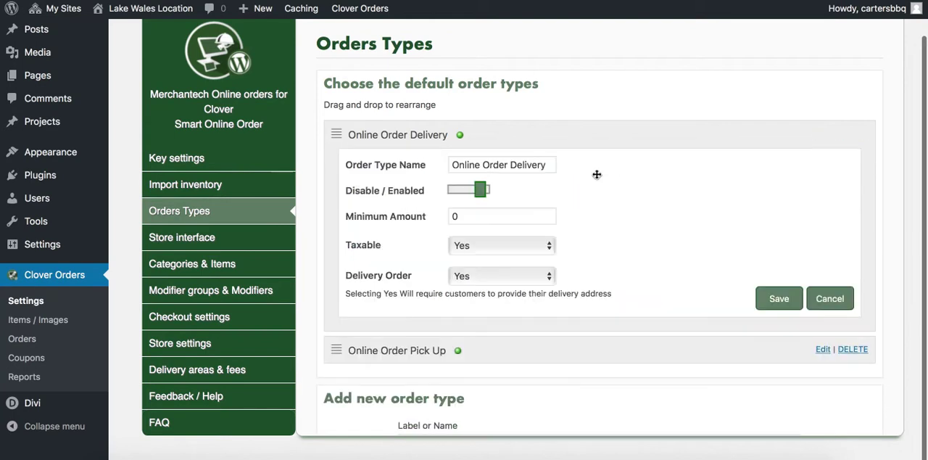
left_click(479, 191)
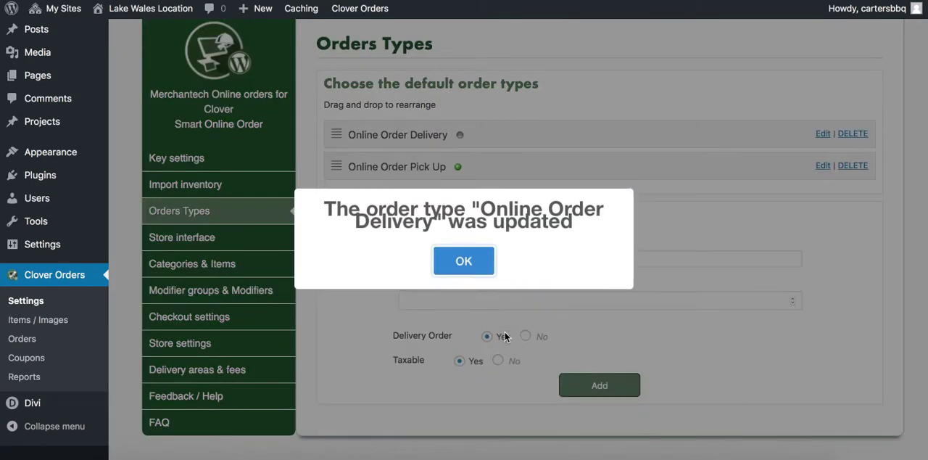
left_click(457, 259)
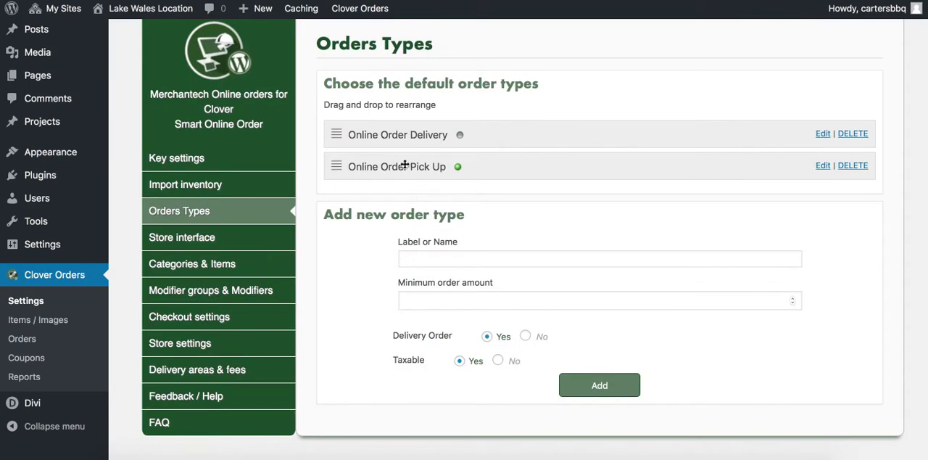
Open the network's list of sites and go to the Carters MULBERRY dashboard
scroll(409, 143, "up", 1)
mouse_move(101, 9)
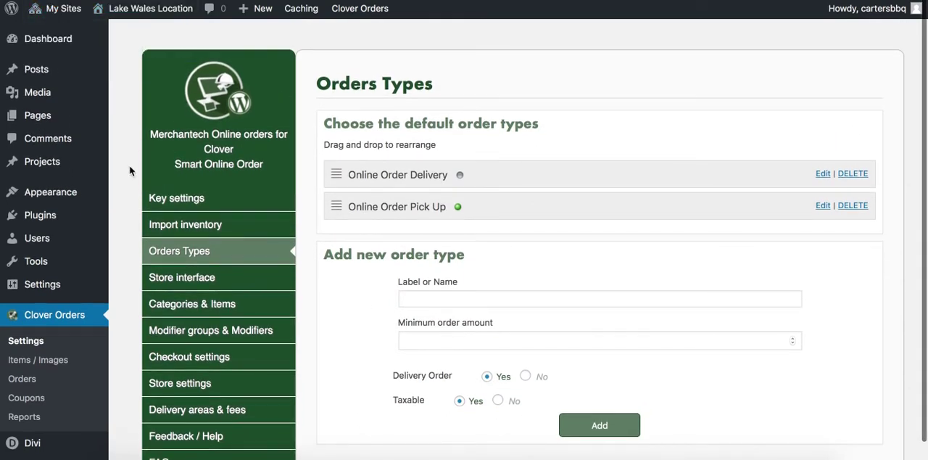
mouse_move(58, 39)
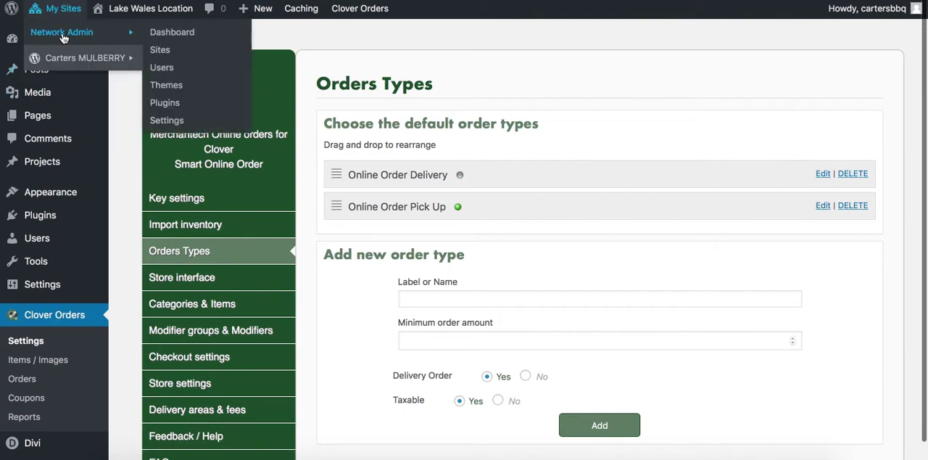
left_click(153, 50)
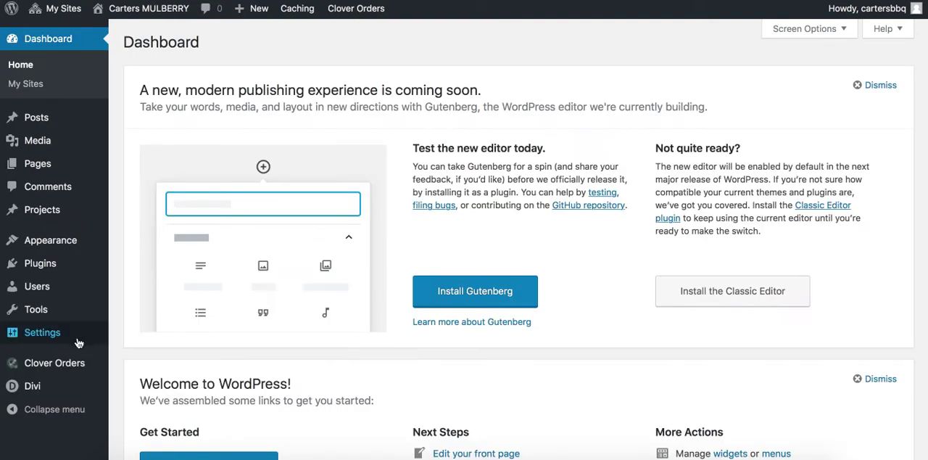
Open the Clover Orders settings for Mulberry and look over the live site's online order delivery and pick-up pages
mouse_move(72, 367)
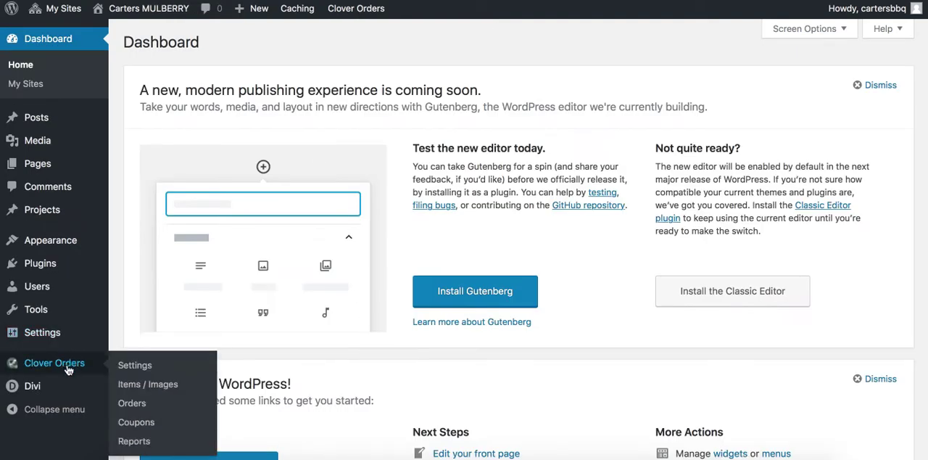
left_click(215, 362)
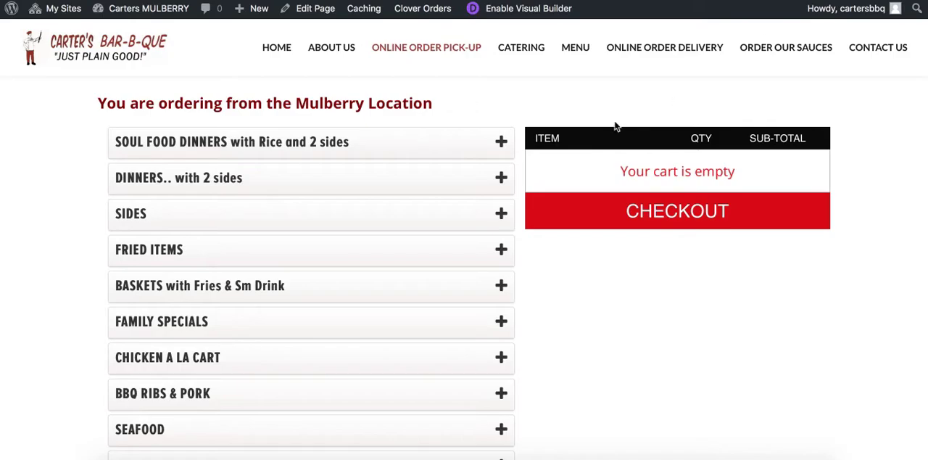
scroll(614, 127, "up", 3)
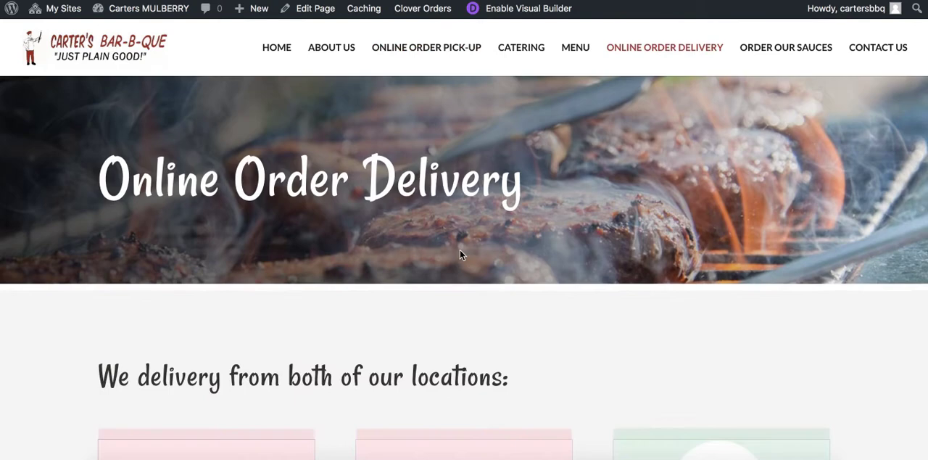
scroll(460, 257, "down", 4)
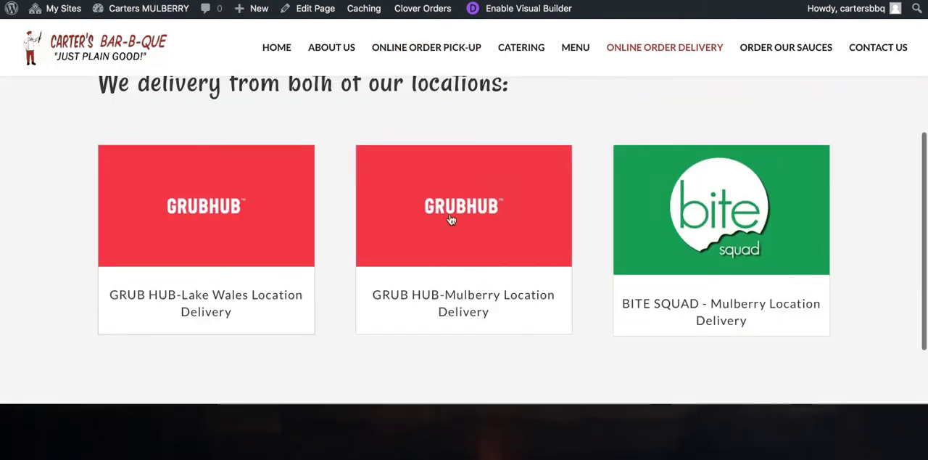
scroll(569, 190, "up", 3)
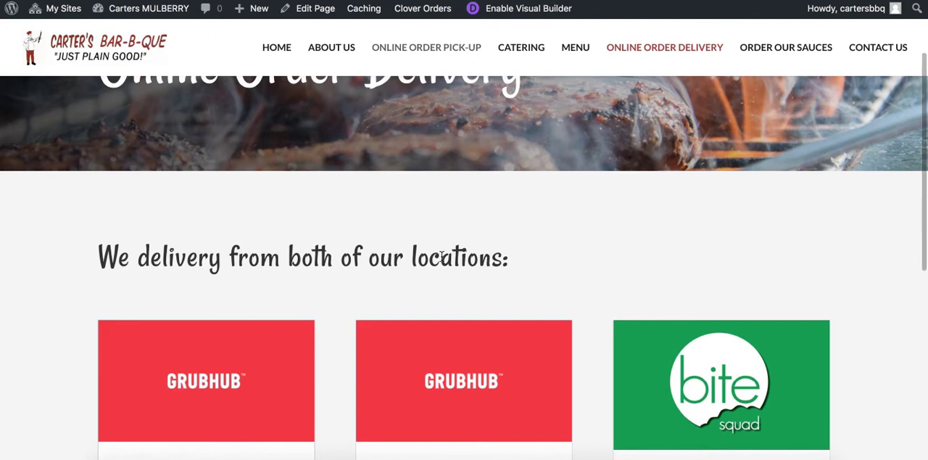
scroll(416, 290, "down", 10)
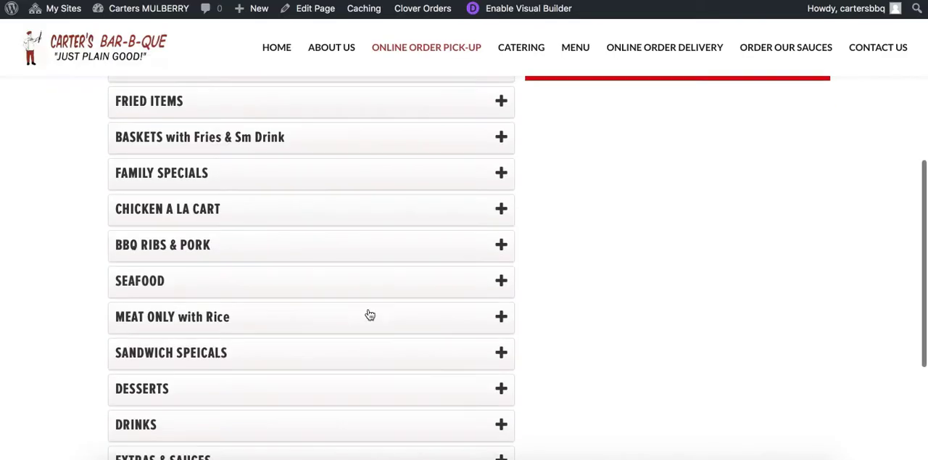
Add one Shrimp (6) with BBQ Sauce Mustard Mild from the Seafood category to the Mulberry pick-up cart
left_click(473, 280)
left_click(194, 313)
left_click(370, 355)
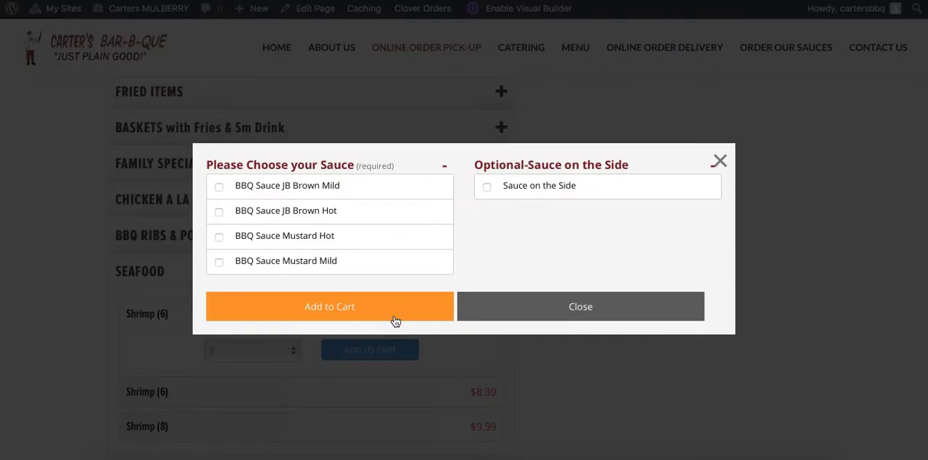
left_click_drag(356, 309, 286, 252)
left_click(241, 259)
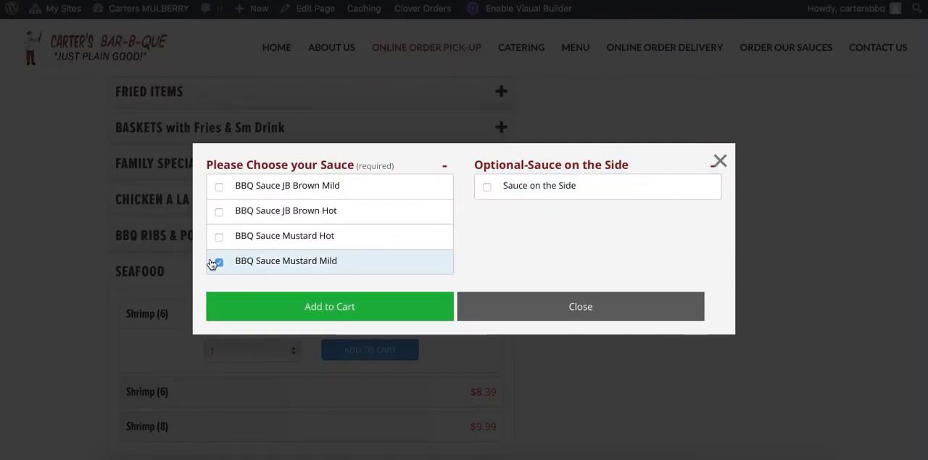
left_click(351, 306)
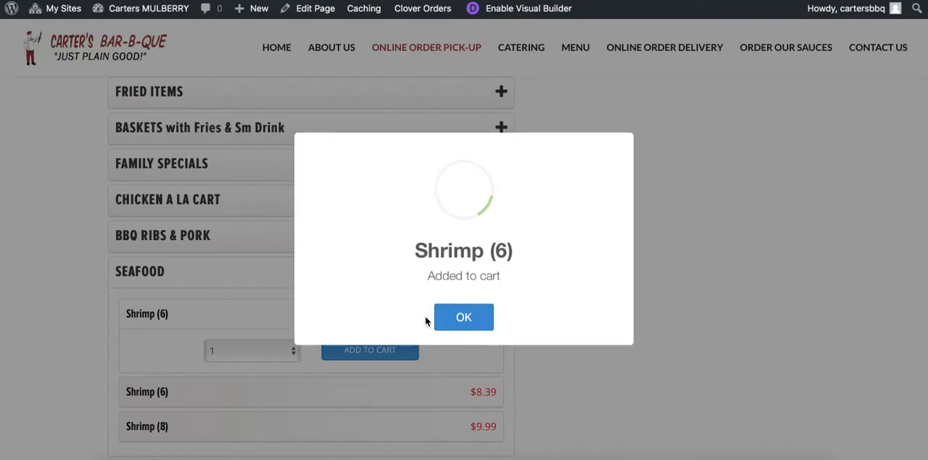
left_click(457, 314)
Proceed to checkout with the test order and check which ordering methods and pickup times are offered
scroll(638, 239, "up", 1)
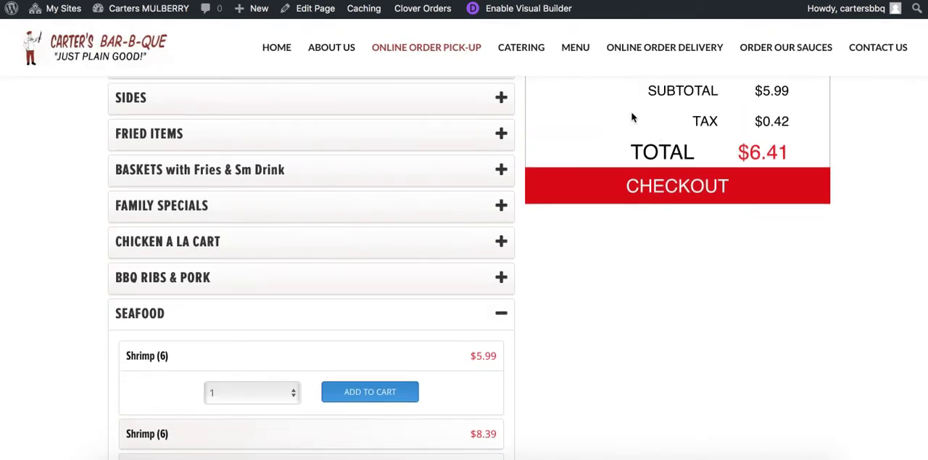
scroll(449, 269, "down", 5)
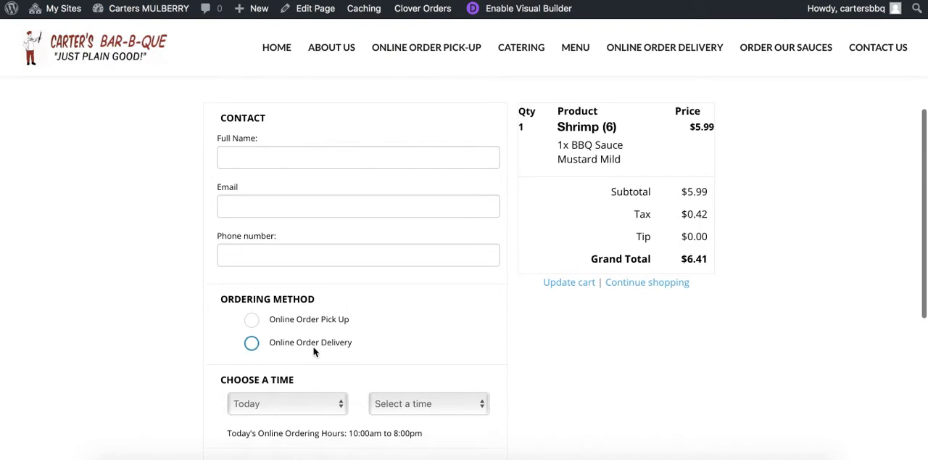
scroll(626, 223, "up", 5)
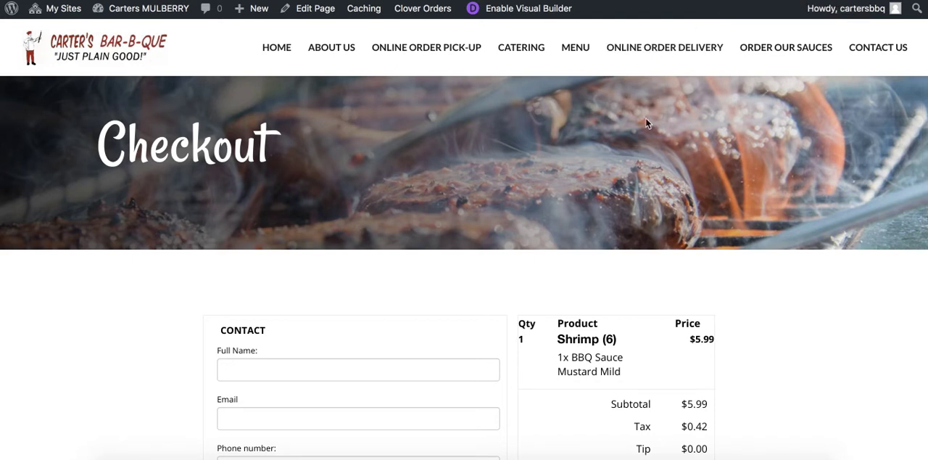
Disable the Online Order Delivery order type in Mulberry's Clover Orders settings and save it
left_click(685, 0)
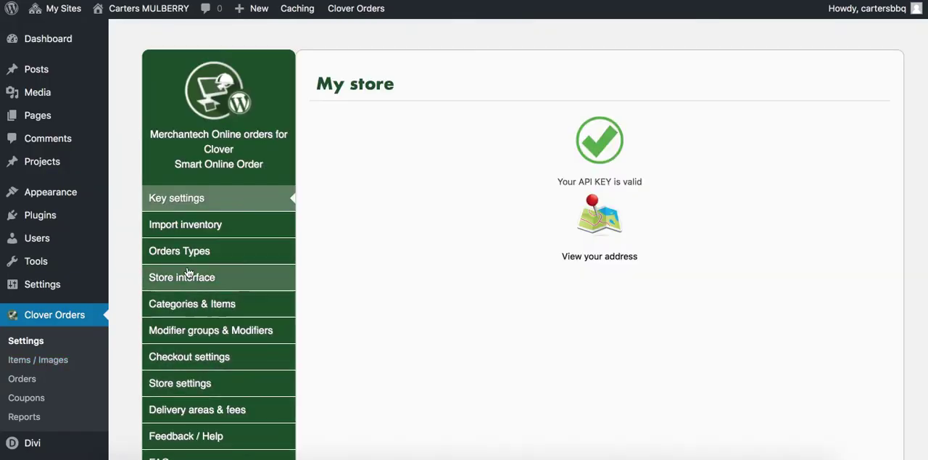
left_click(187, 254)
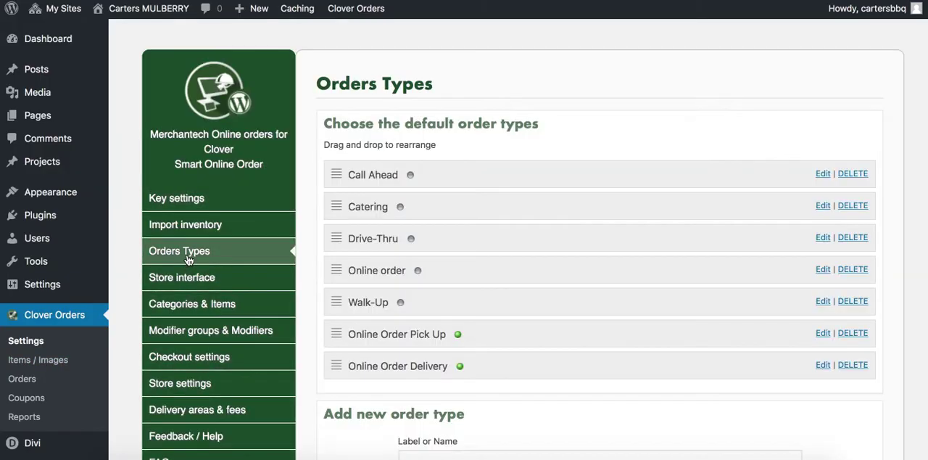
left_click(822, 364)
left_click(480, 426)
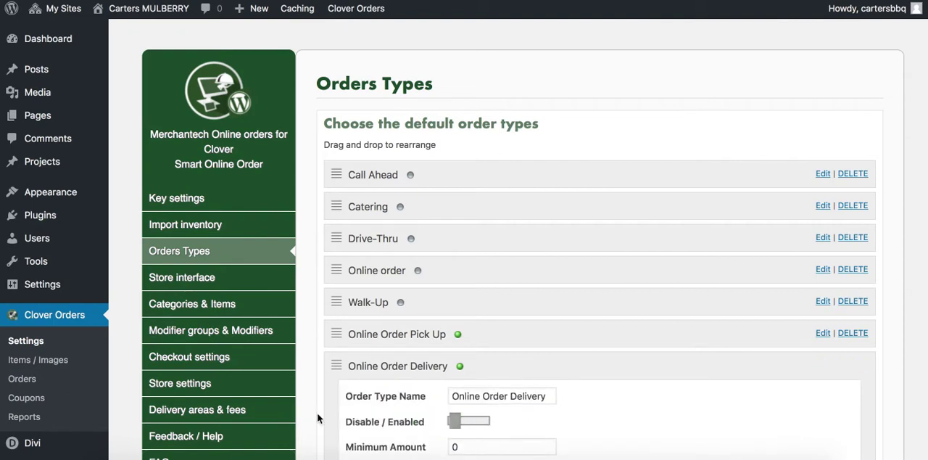
scroll(317, 418, "down", 5)
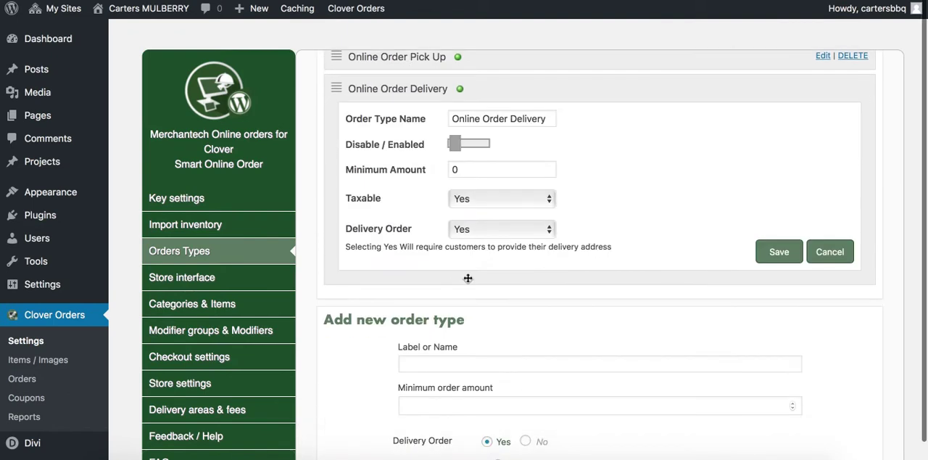
left_click(777, 254)
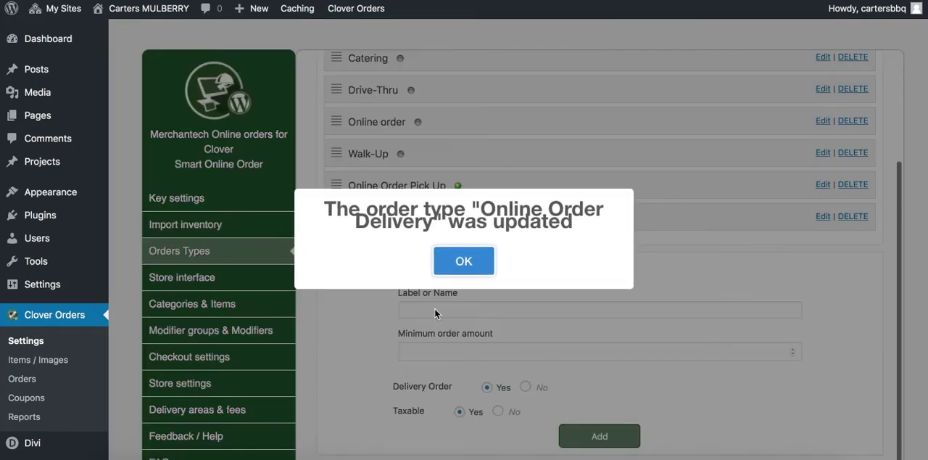
left_click(460, 265)
scroll(368, 305, "up", 3)
scroll(333, 348, "down", 3)
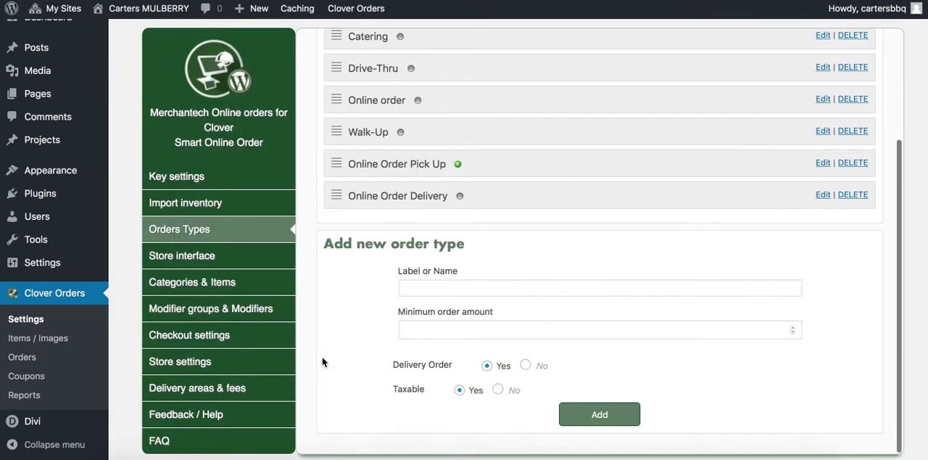
scroll(232, 327, "up", 1)
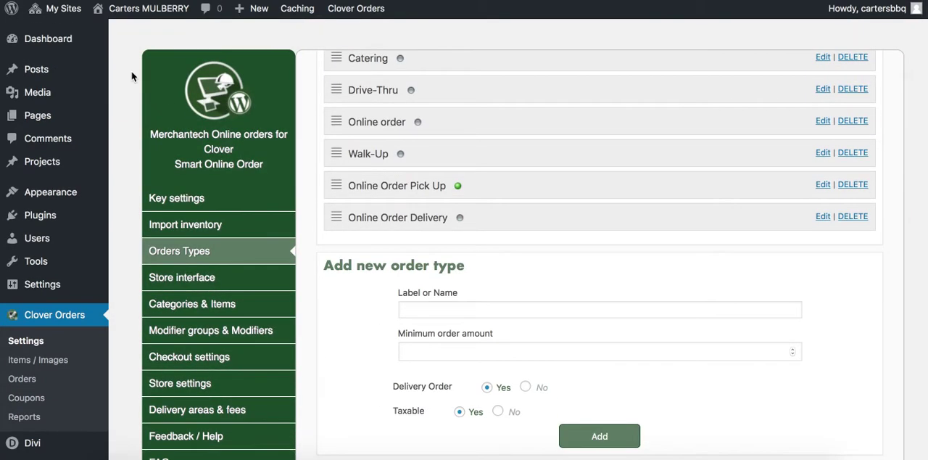
Look over Mulberry's store settings, then its delivery zone map and delivery fee options
mouse_move(60, 22)
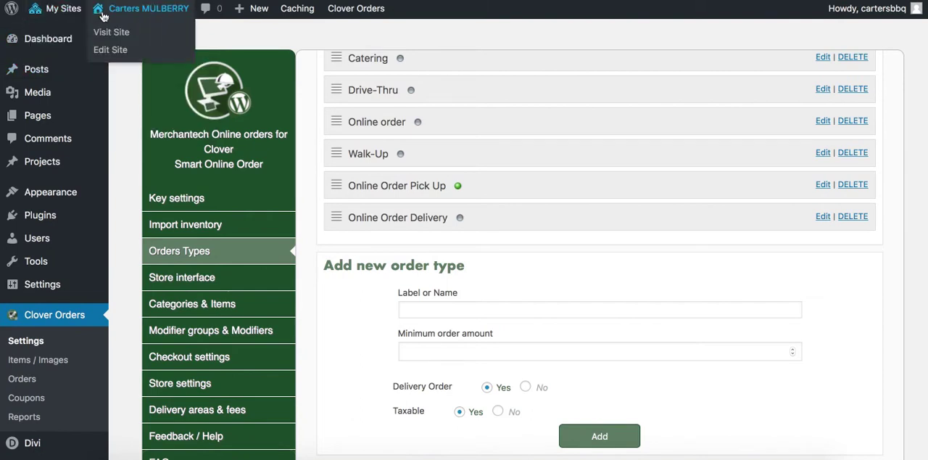
mouse_move(62, 38)
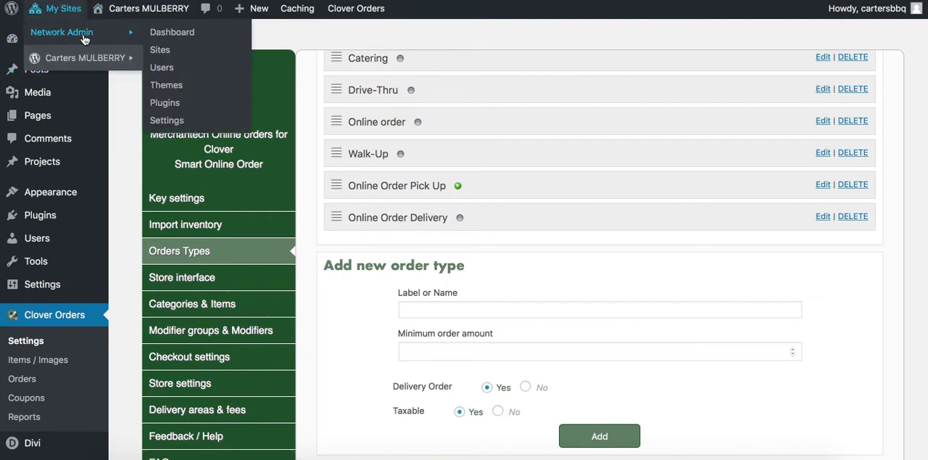
left_click(181, 382)
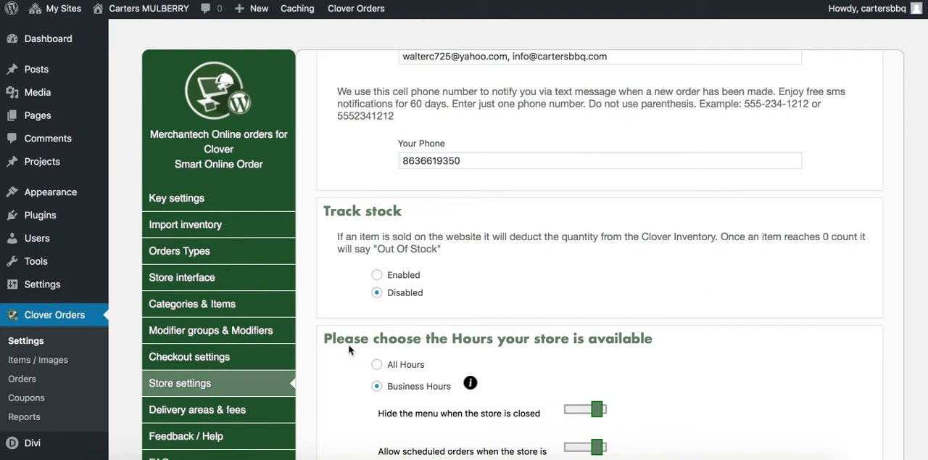
scroll(363, 353, "down", 10)
left_click(221, 409)
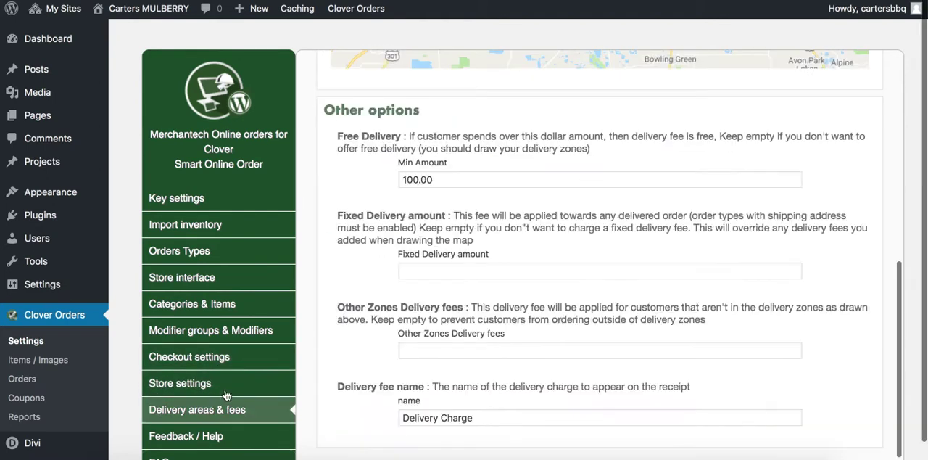
scroll(307, 304, "up", 6)
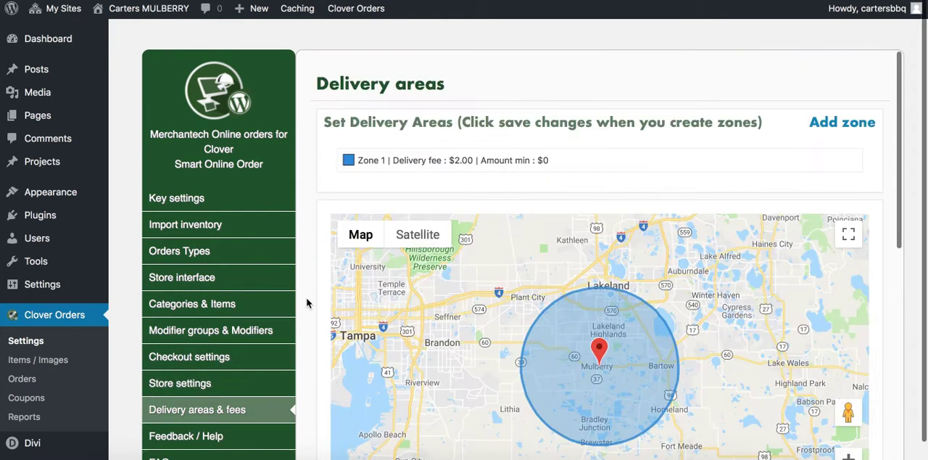
Go to the sauces.cartersbbq.com dashboard from the network's list of sites and open its Clover Orders settings
mouse_move(58, 14)
mouse_move(63, 33)
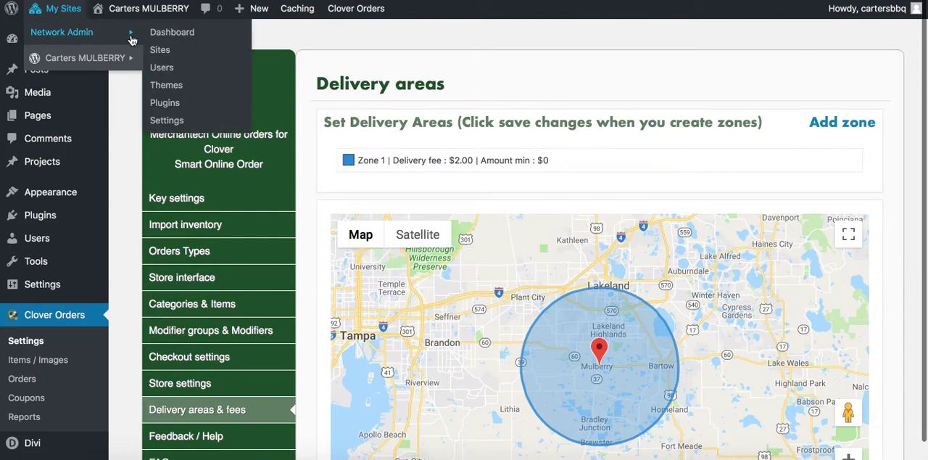
left_click(158, 51)
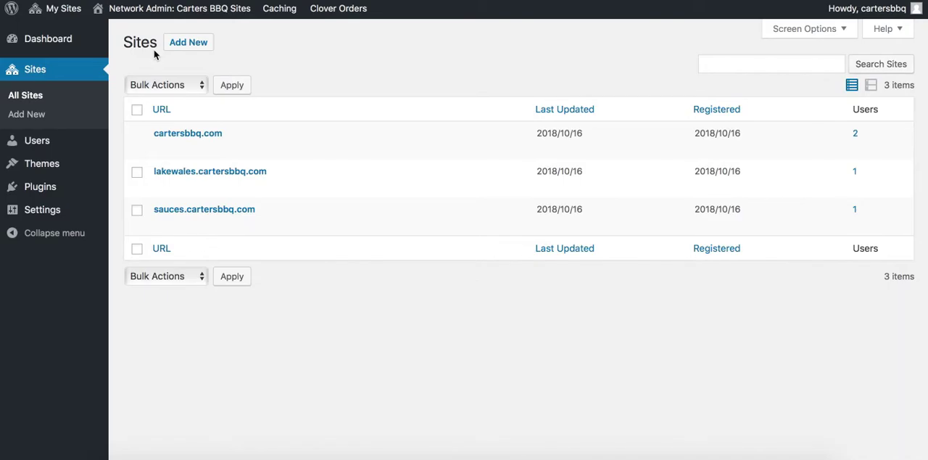
mouse_move(199, 230)
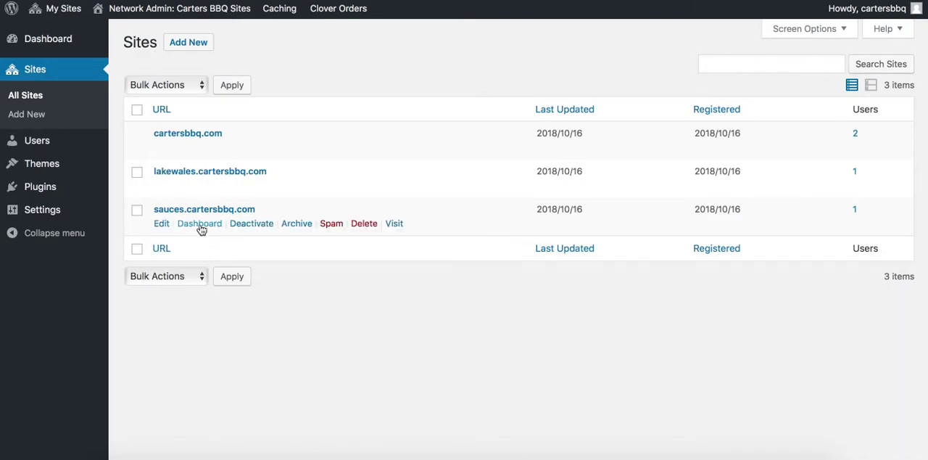
left_click(201, 225)
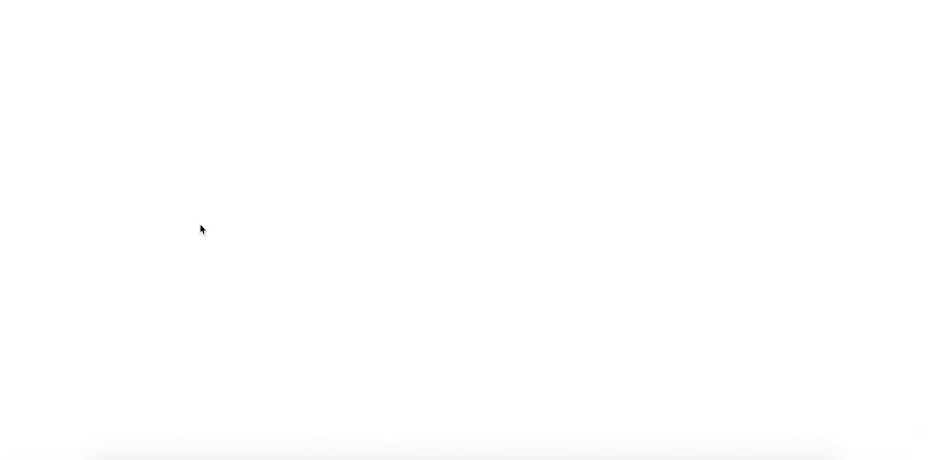
mouse_move(73, 374)
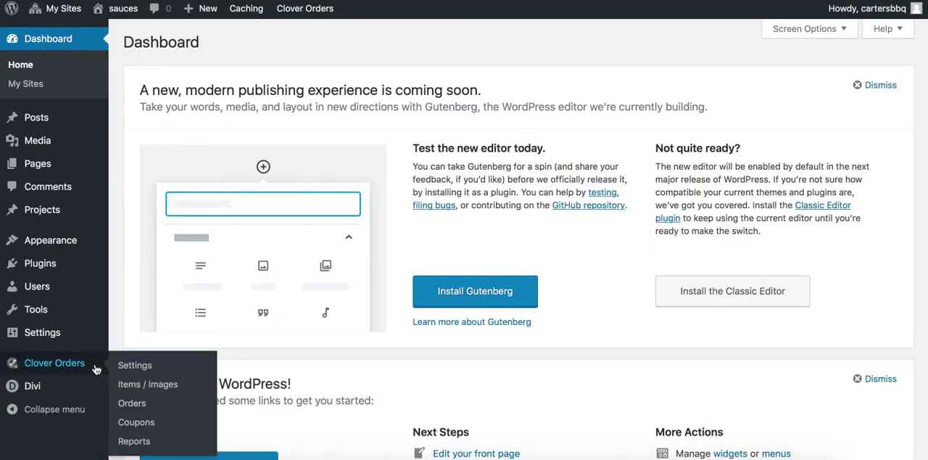
left_click(136, 366)
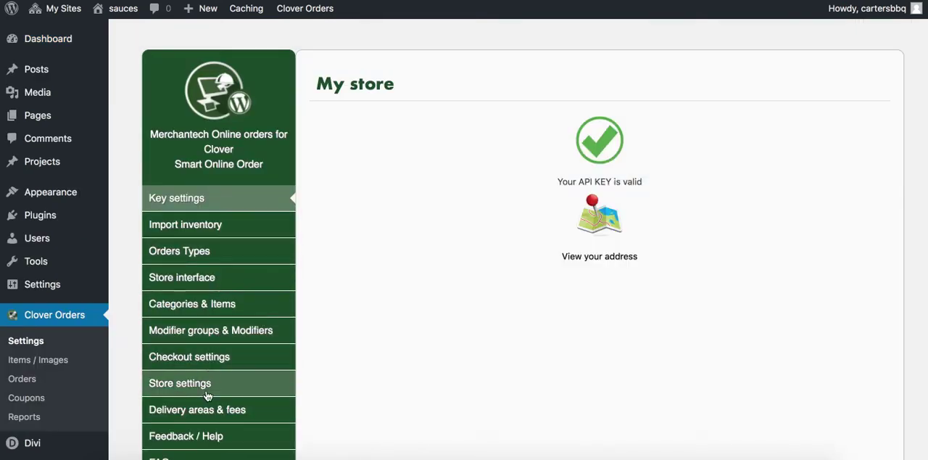
Look over the sauces site's inventory import page, including its statistics and manual sync options
left_click(209, 225)
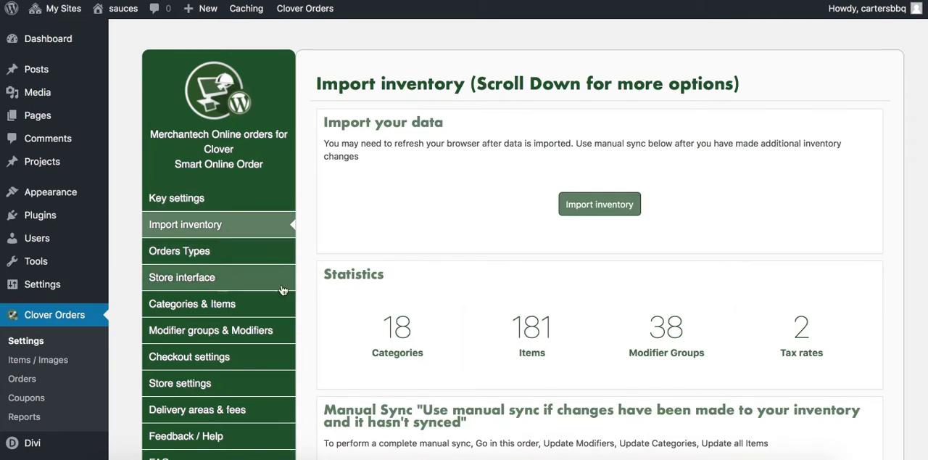
scroll(330, 299, "down", 2)
scroll(329, 297, "down", 1)
scroll(328, 297, "up", 3)
mouse_move(125, 16)
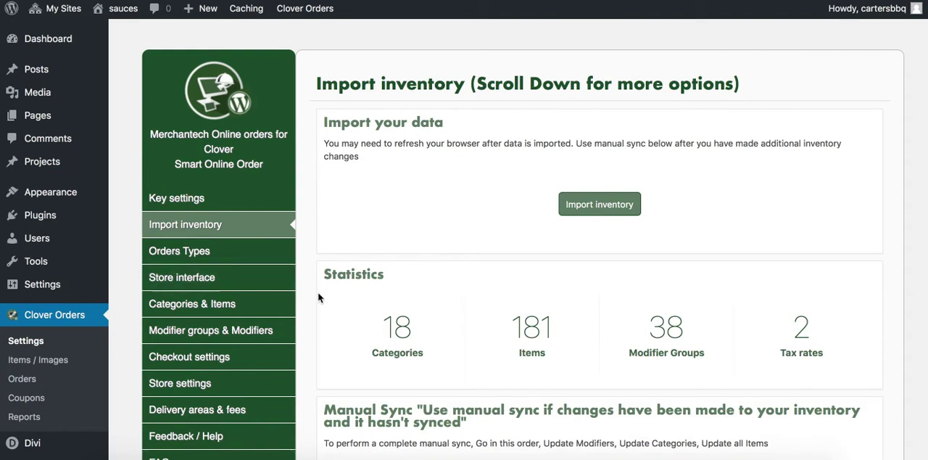
scroll(333, 359, "down", 3)
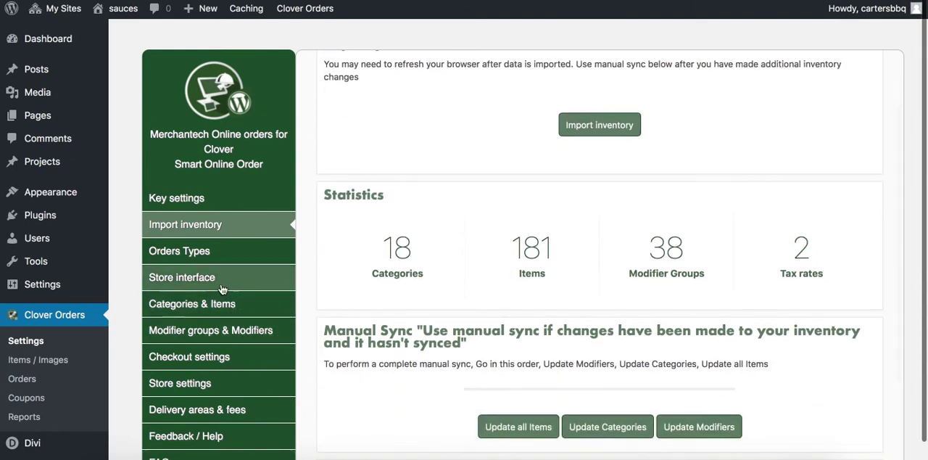
In Categories & Items, hide Fried Items, Lunch Specials, Ribs A La Carte, Salads, Sandwiches and the remaining categories below them
left_click(213, 306)
scroll(404, 317, "down", 10)
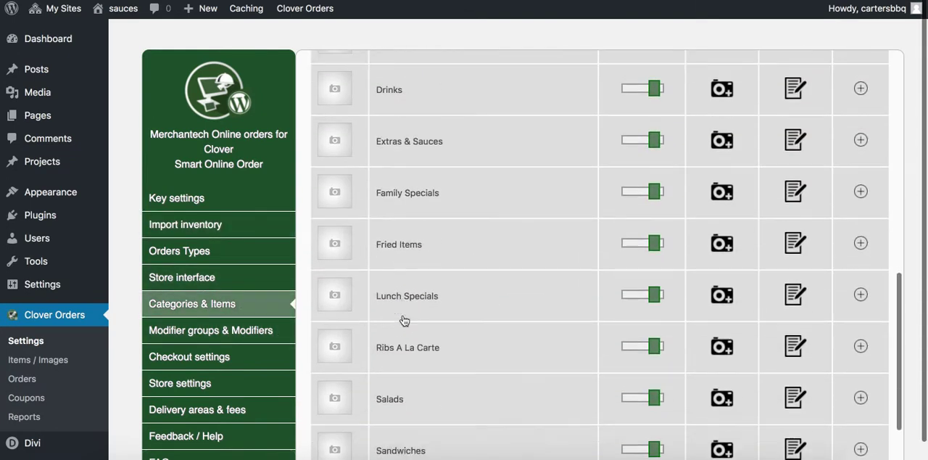
left_click(653, 436)
left_click(651, 384)
left_click(652, 331)
left_click(651, 281)
left_click(649, 229)
left_click(649, 125)
left_click(649, 177)
Hide the Family Specials, Extras & Sauces, Drinks, Dinner Specials, Dinners, Desserts and Chicken A La Carte categories
scroll(618, 256, "up", 3)
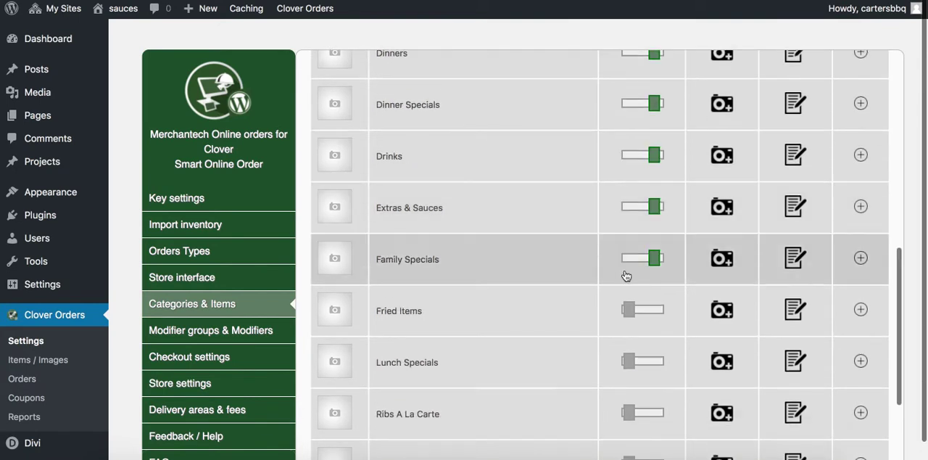
left_click(649, 259)
left_click(653, 206)
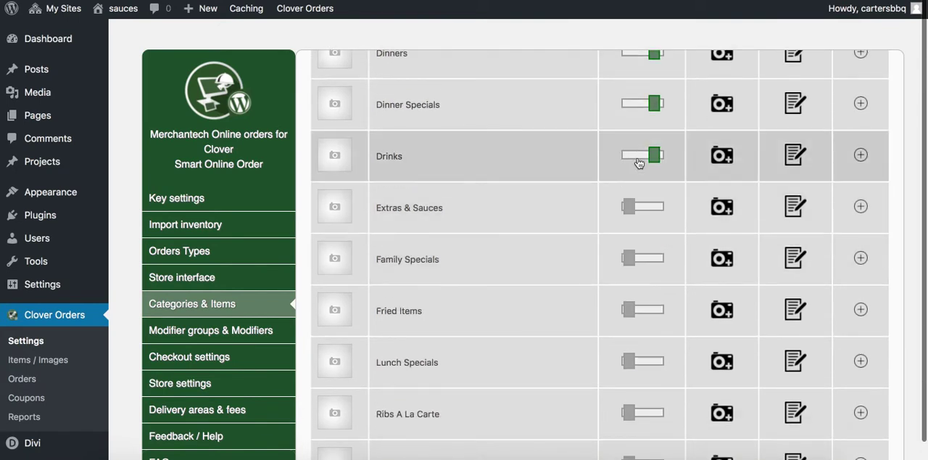
left_click(650, 156)
left_click(650, 103)
scroll(551, 184, "up", 3)
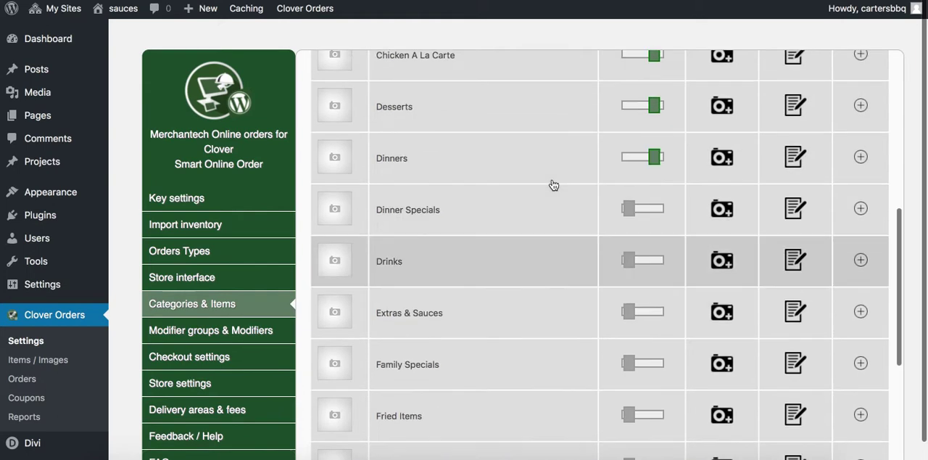
left_click(650, 190)
left_click(651, 137)
left_click(650, 88)
Hide the Catering, Baskets and Soul Food Retail categories, leaving Carters BBQ Sauce Retail-case as the only visible category
scroll(555, 182, "up", 3)
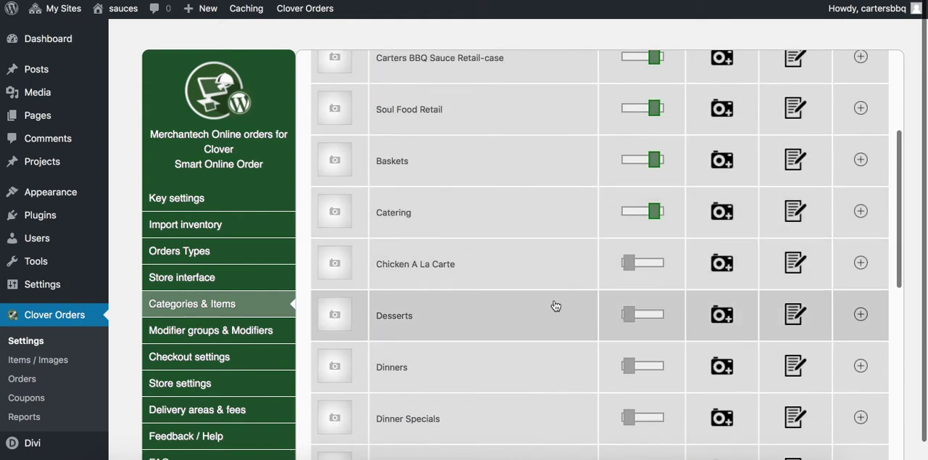
left_click(652, 211)
left_click(652, 160)
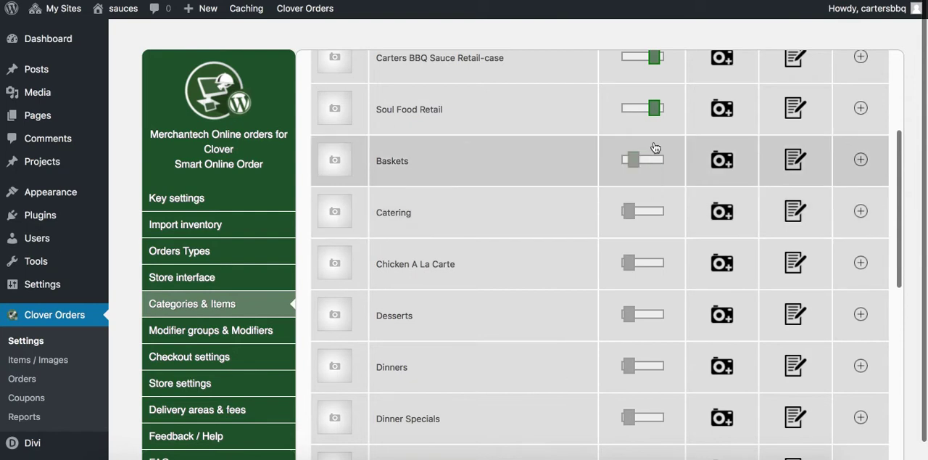
left_click(655, 108)
Set Logo_Man_banner_530w.jpg from the media library as the picture of the Carters BBQ Sauce Retail-case category
scroll(576, 149, "up", 3)
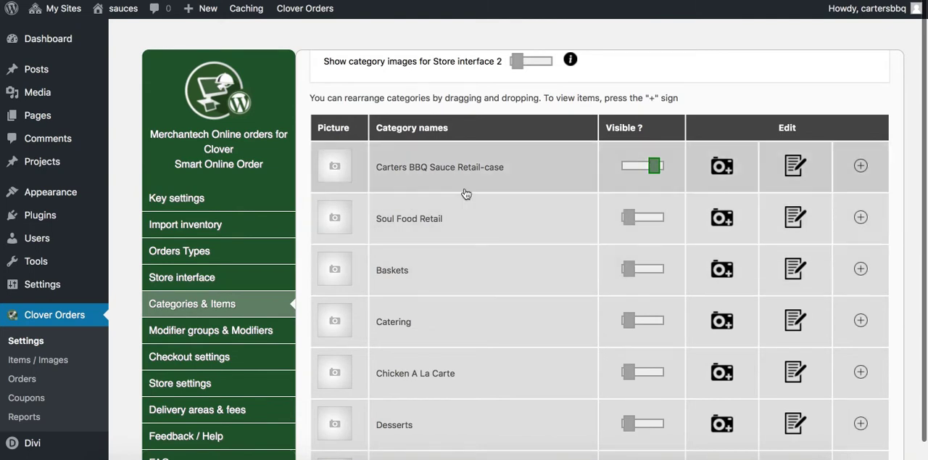
left_click(722, 168)
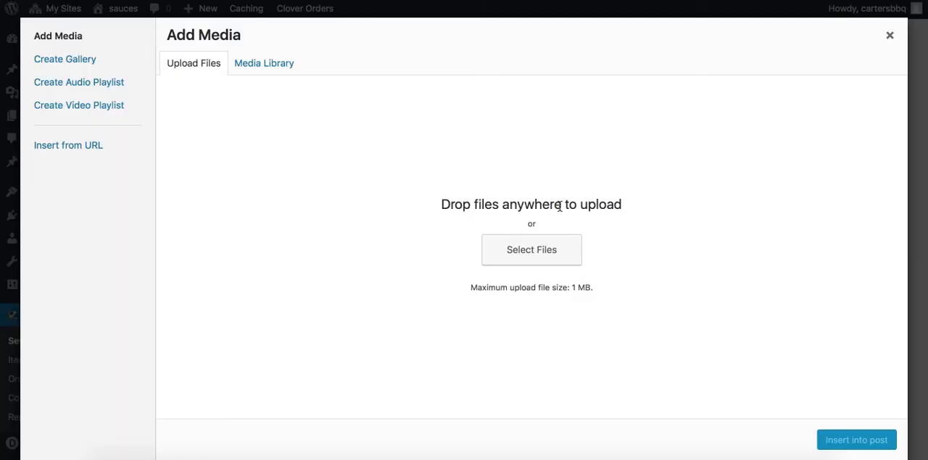
left_click(264, 63)
left_click(200, 64)
left_click(248, 64)
left_click(220, 180)
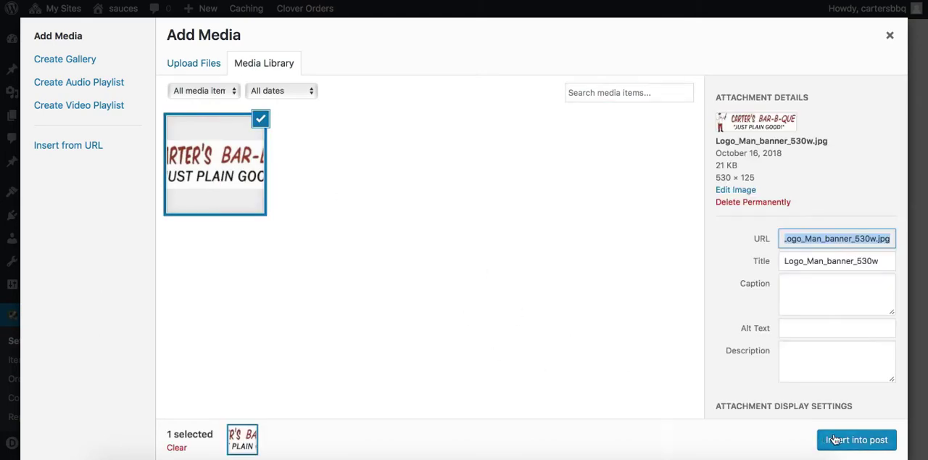
left_click(180, 62)
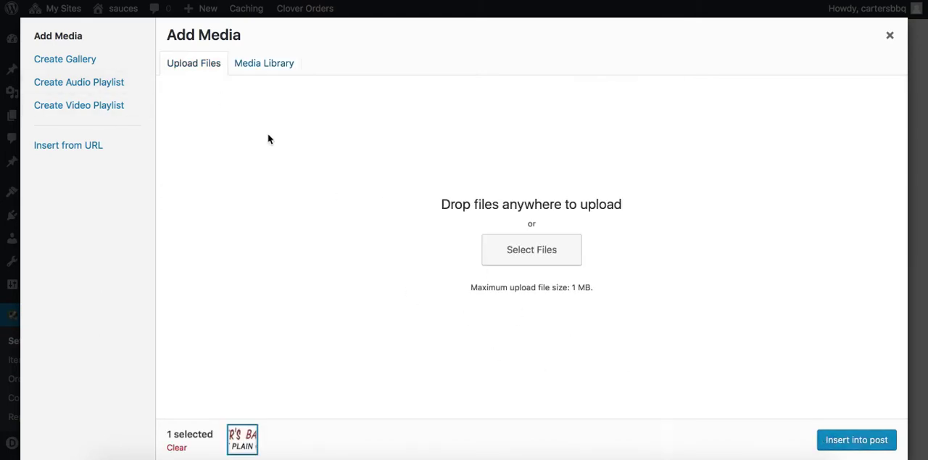
left_click(269, 64)
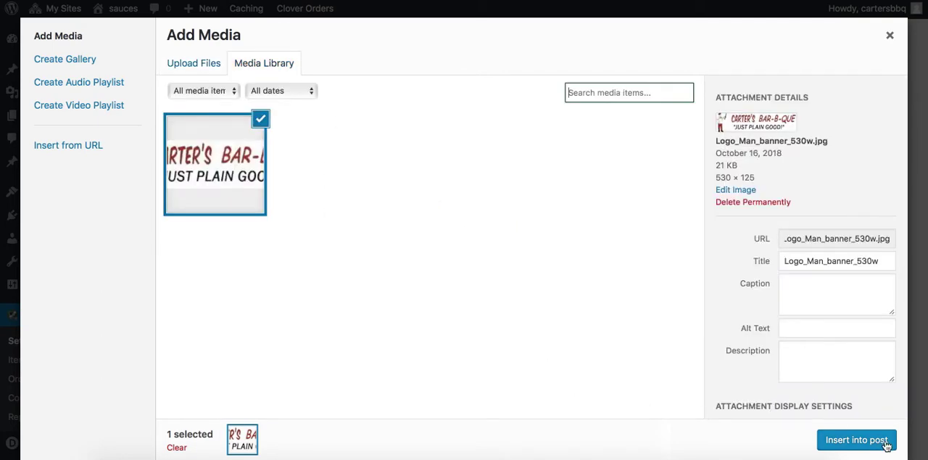
left_click(856, 440)
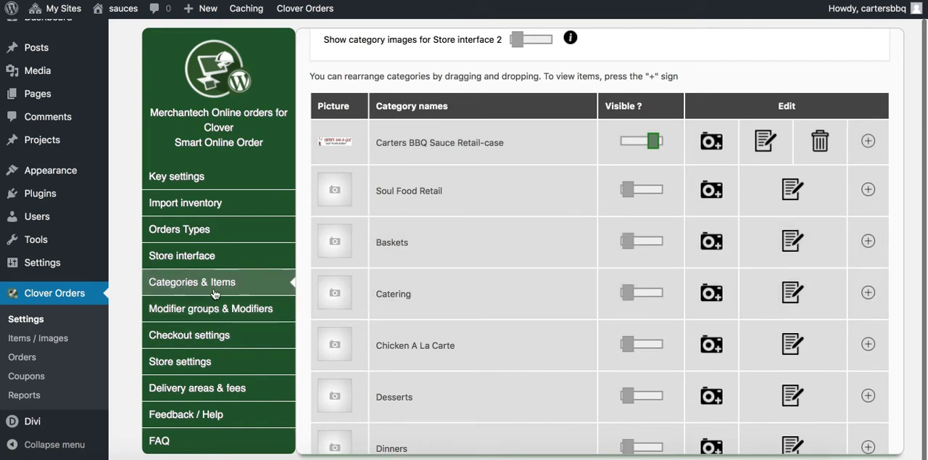
Look over the store interface settings, then follow Order Our Sauces on the Mulberry site and review the sauces order page
left_click(224, 255)
scroll(452, 376, "down", 15)
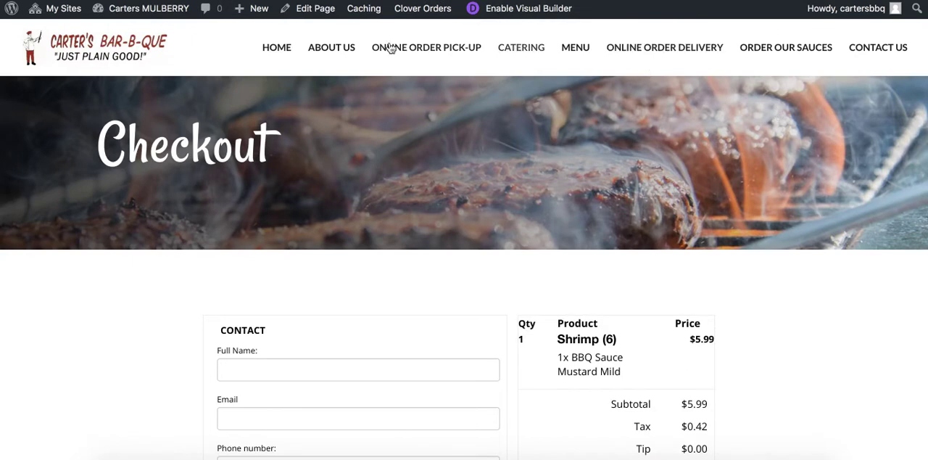
left_click(788, 49)
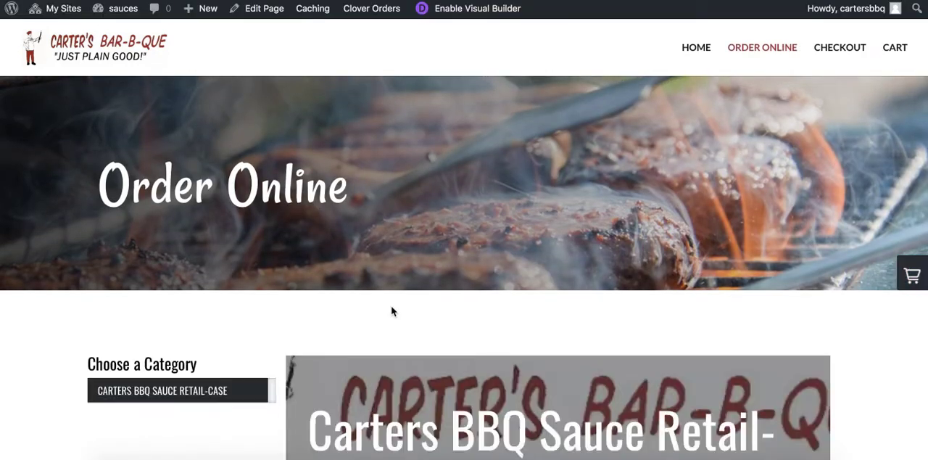
scroll(391, 310, "down", 5)
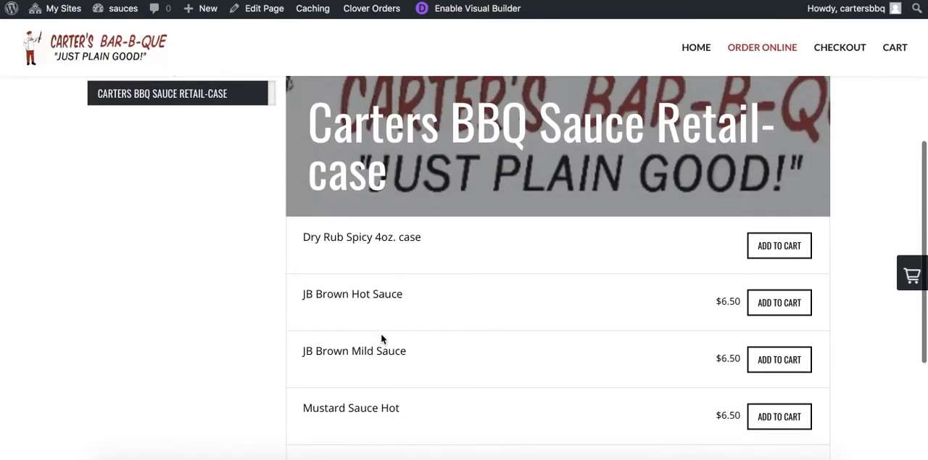
scroll(485, 294, "down", 1)
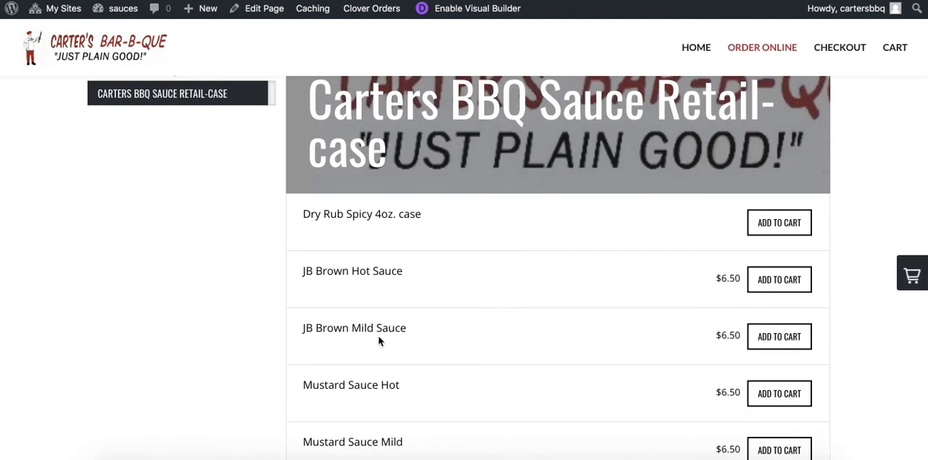
Return to the sauces dashboard, open the Clover Orders product list and search it for "sauce"
left_click(704, 0)
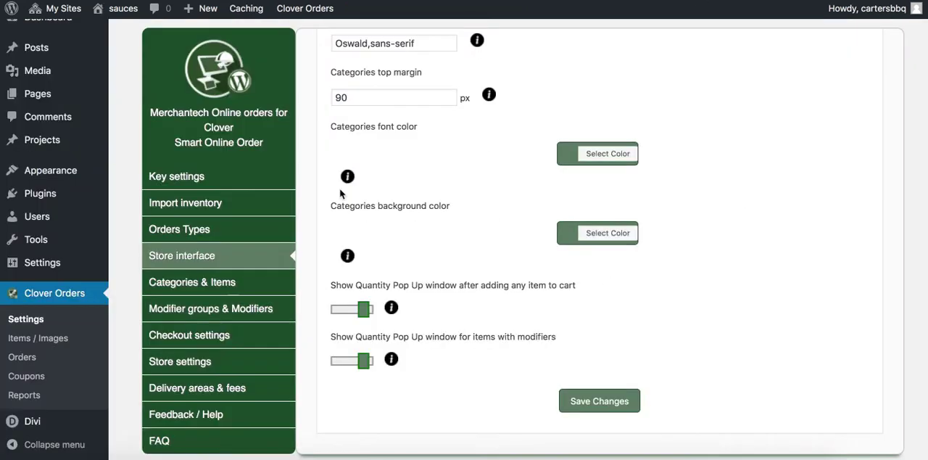
left_click(30, 345)
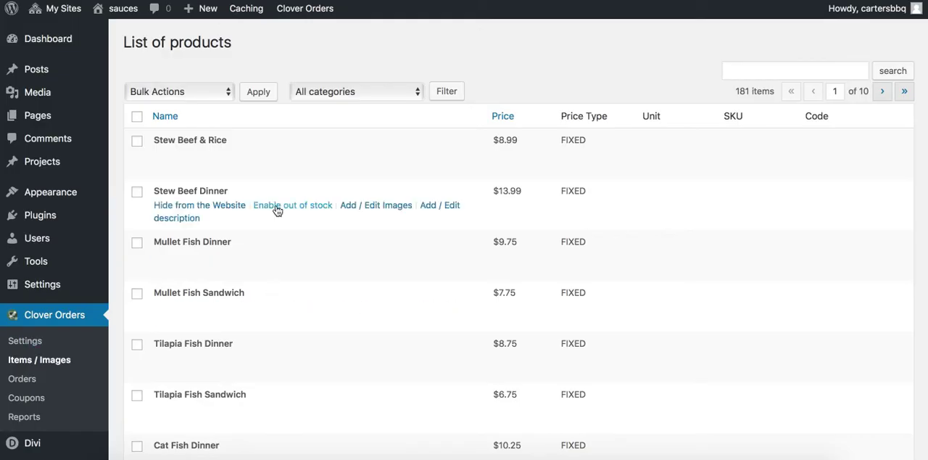
left_click(756, 71)
type("sauce")
left_click(885, 75)
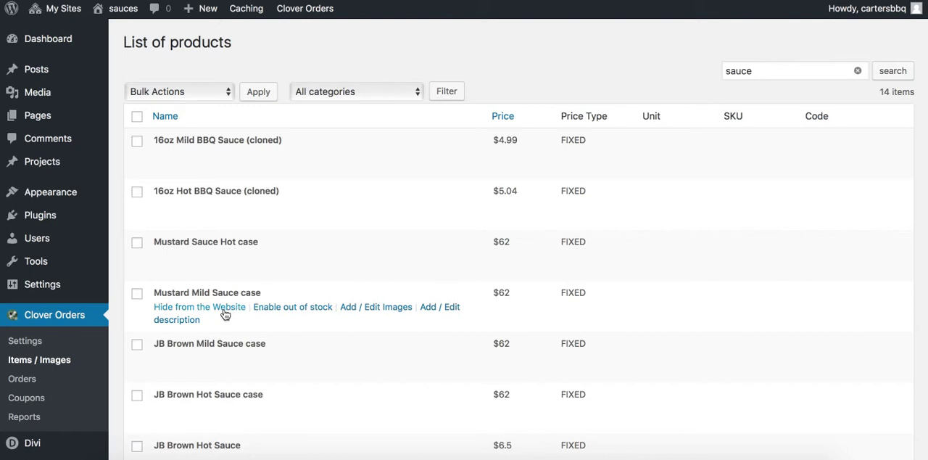
Edit the Mustard Mild Sauce case item and add Logo_Man_banner_530w.jpg from the media library as its image
left_click(363, 307)
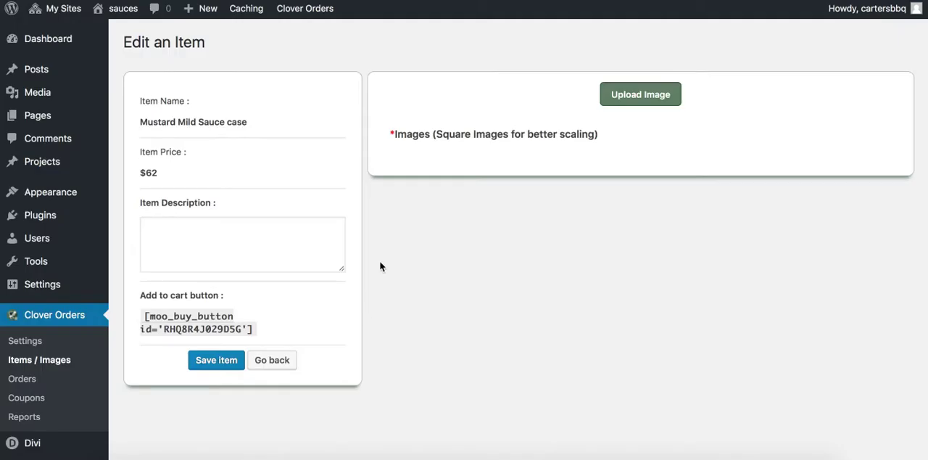
left_click(606, 100)
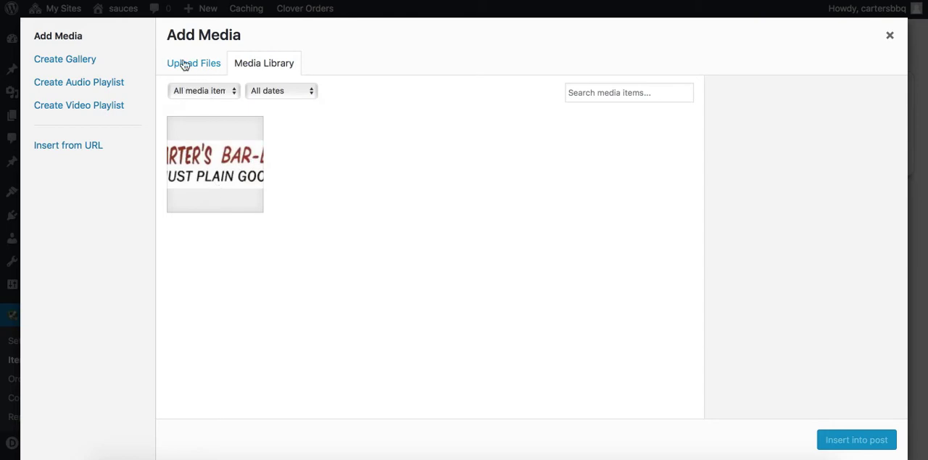
left_click(220, 178)
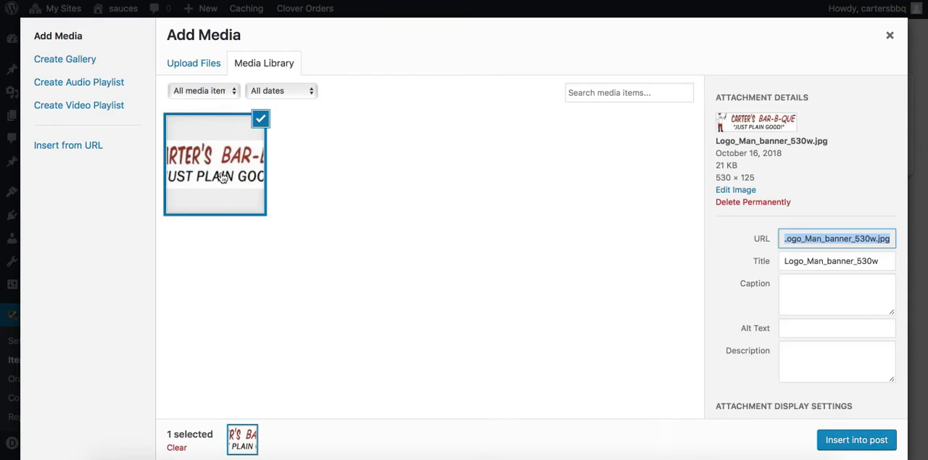
left_click(840, 438)
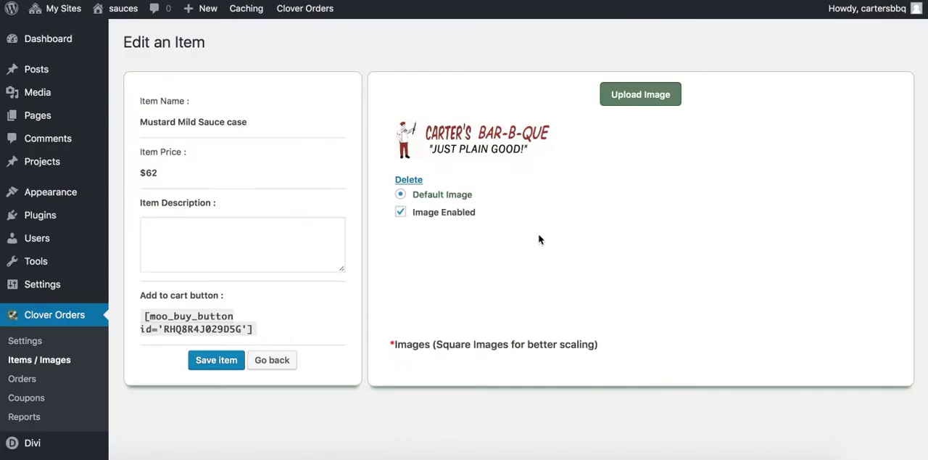
Enter "This sauce is very good" as the Mustard Mild Sauce case description and save the item
left_click(258, 260)
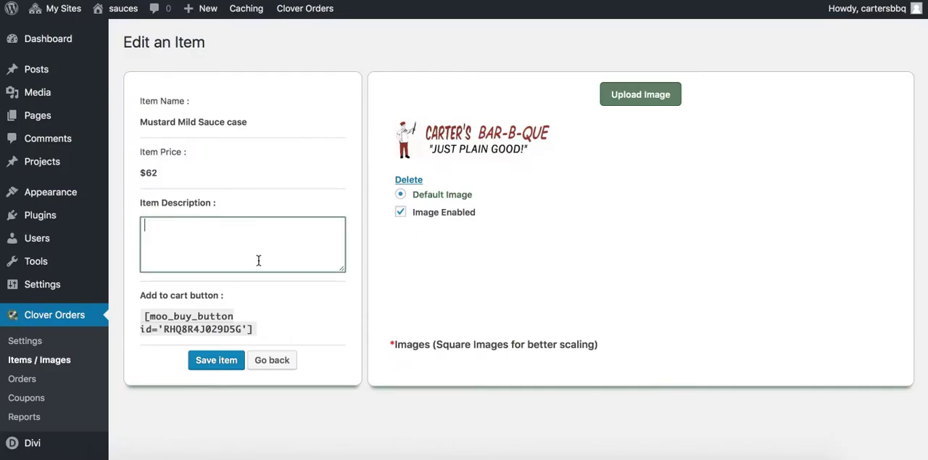
type("This siace is very good")
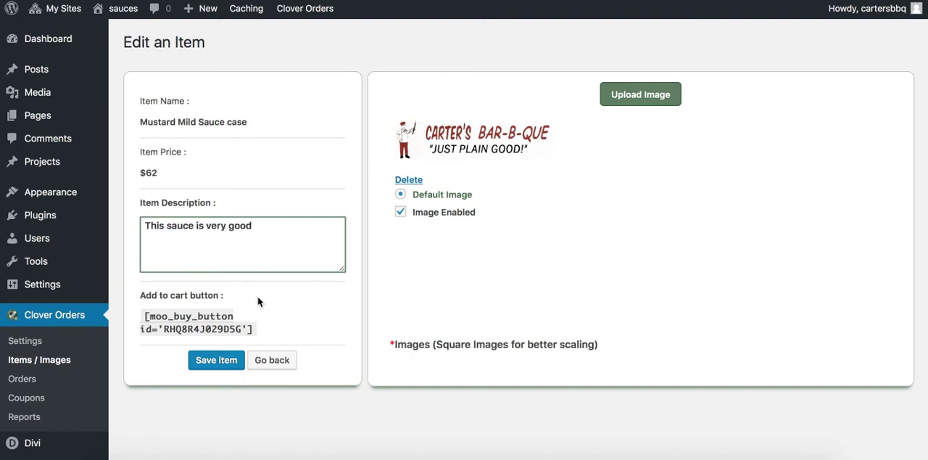
left_click(225, 358)
left_click(469, 258)
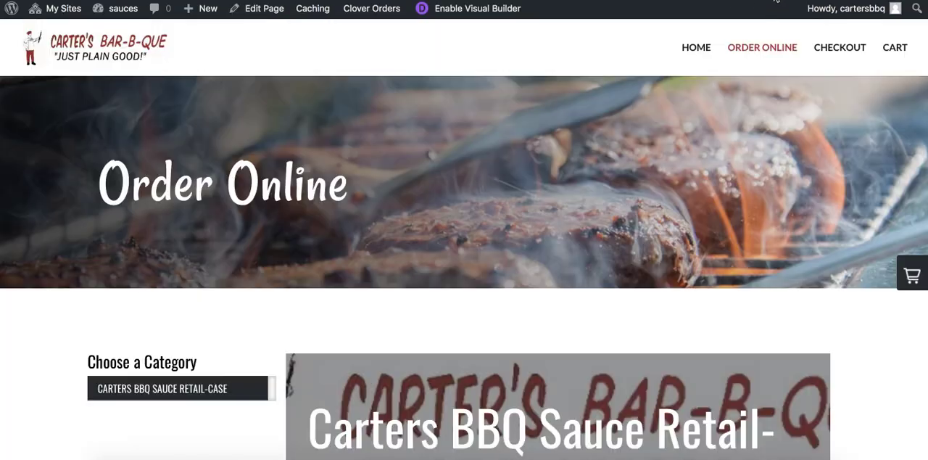
On the sauces order page, expand the item list and examine the Mustard Mild Sauce case's description and enlarged image
scroll(399, 379, "down", 10)
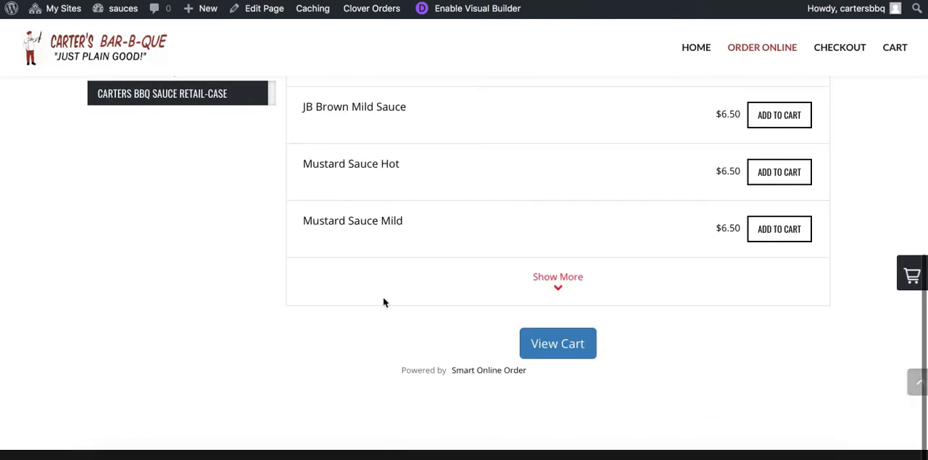
left_click(556, 281)
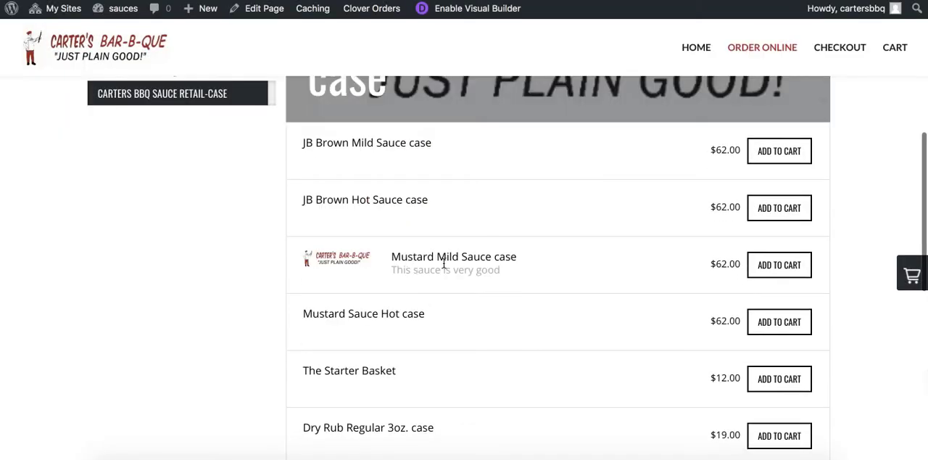
left_click_drag(392, 271, 493, 271)
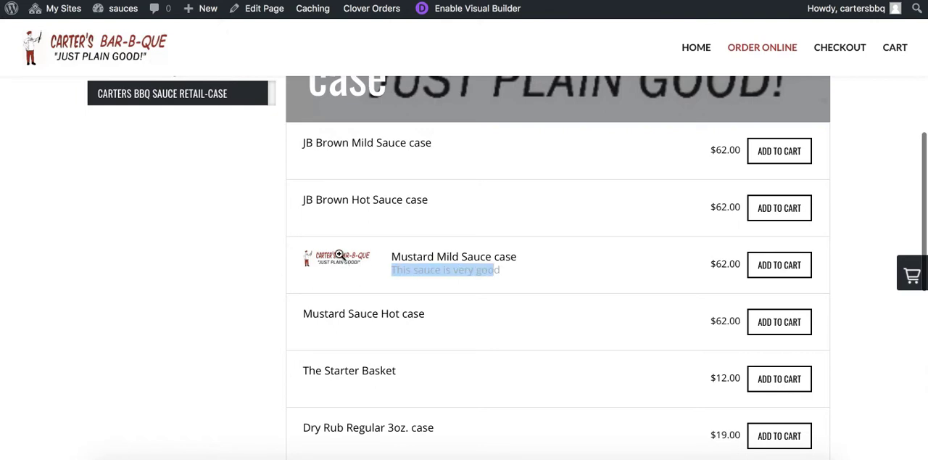
left_click(335, 258)
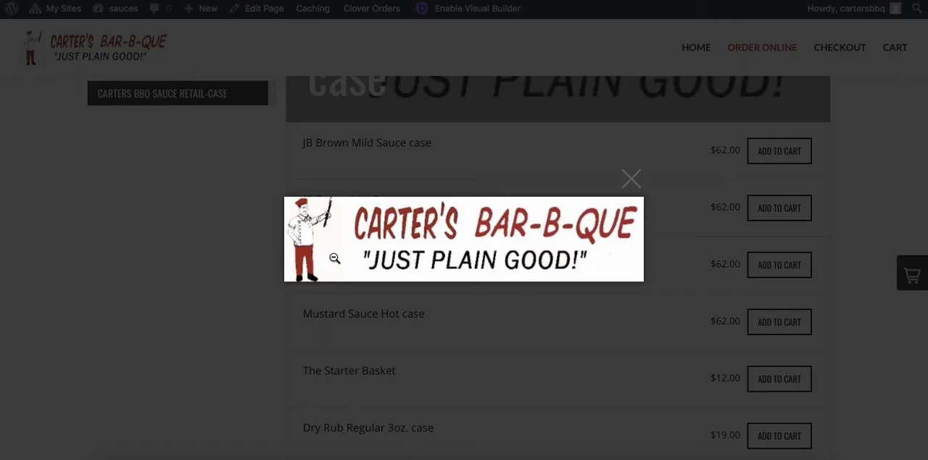
left_click(630, 181)
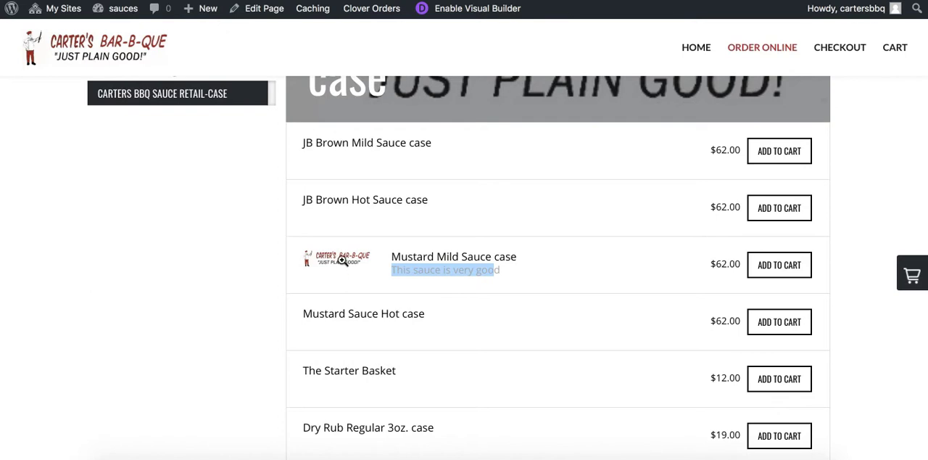
scroll(438, 258, "up", 1)
scroll(467, 266, "down", 5)
scroll(466, 264, "up", 8)
scroll(513, 338, "down", 1)
scroll(513, 338, "up", 5)
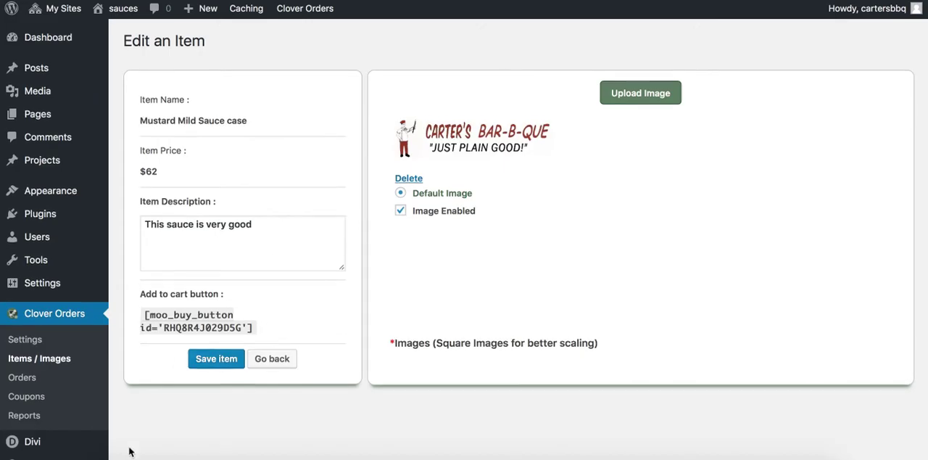
Leave the Mustard Mild Sauce case item and reopen the sauces site's Clover Orders settings
scroll(102, 392, "down", 1)
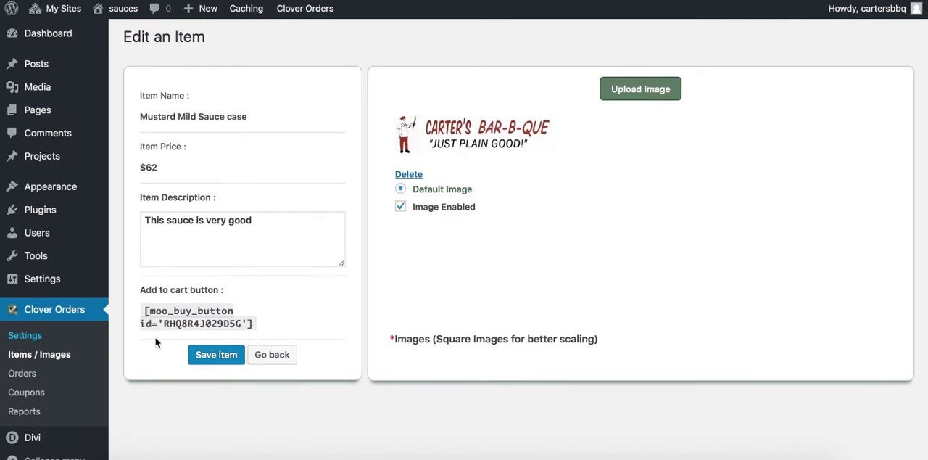
left_click(207, 353)
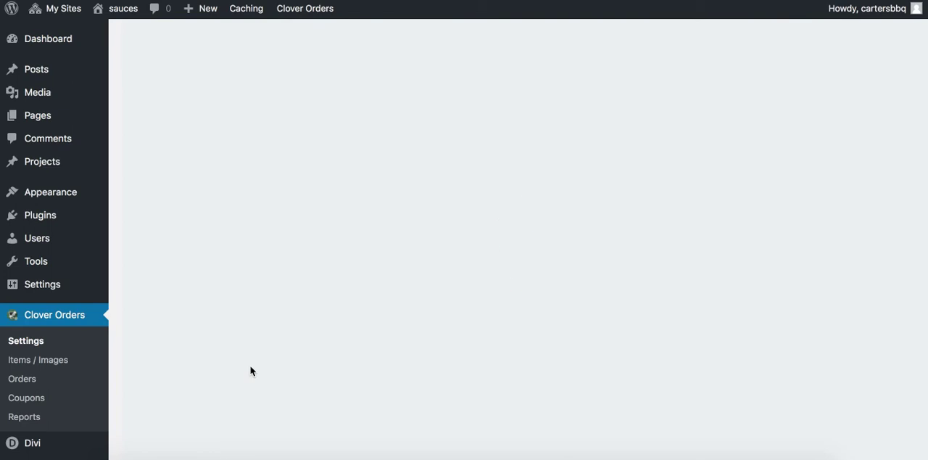
scroll(213, 380, "down", 1)
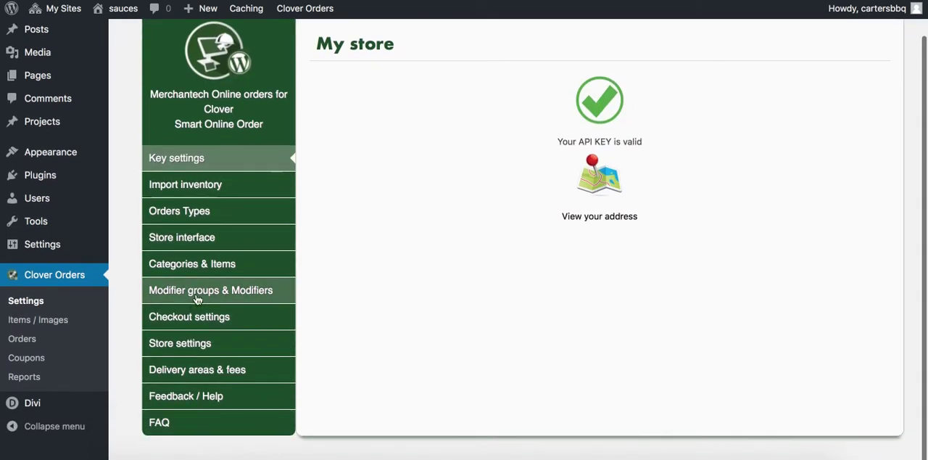
In the store settings, set the hours the store is available to All Hours and save the changes
left_click(200, 344)
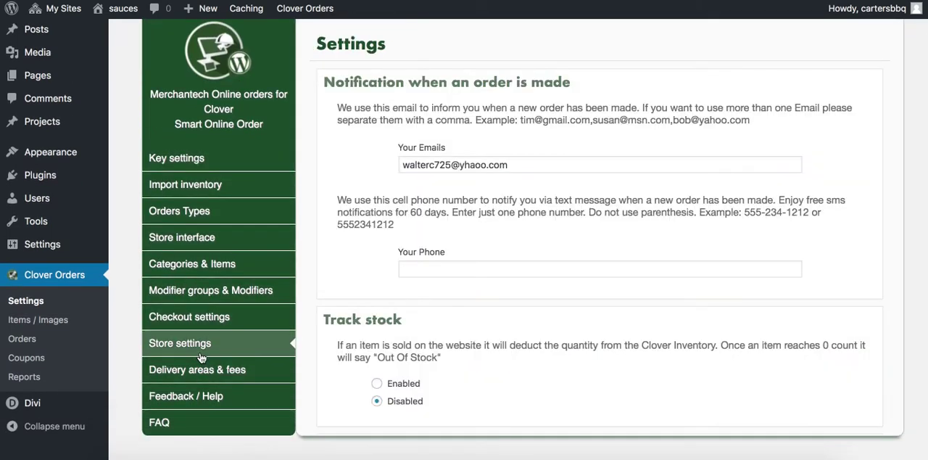
scroll(373, 343, "down", 15)
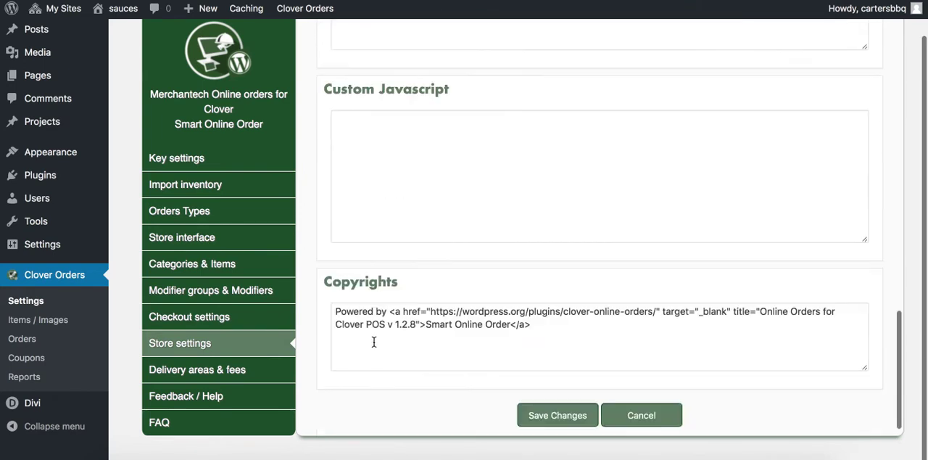
scroll(374, 341, "up", 12)
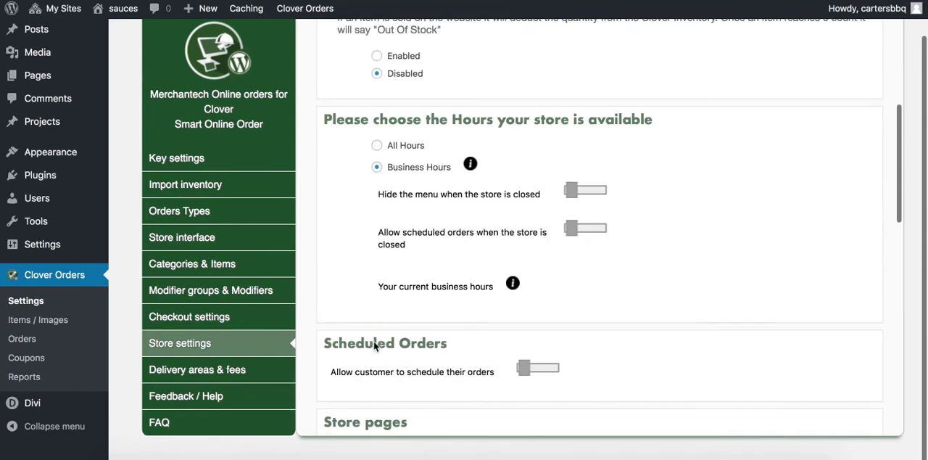
scroll(368, 260, "up", 2)
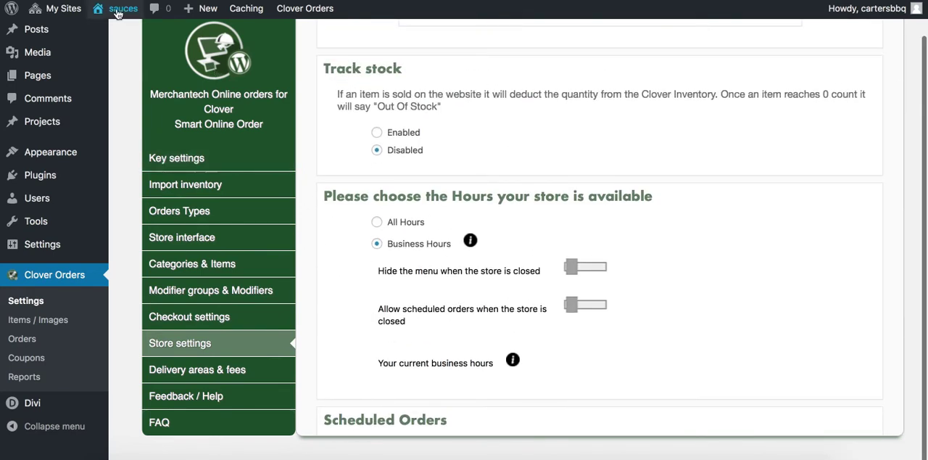
left_click(380, 229)
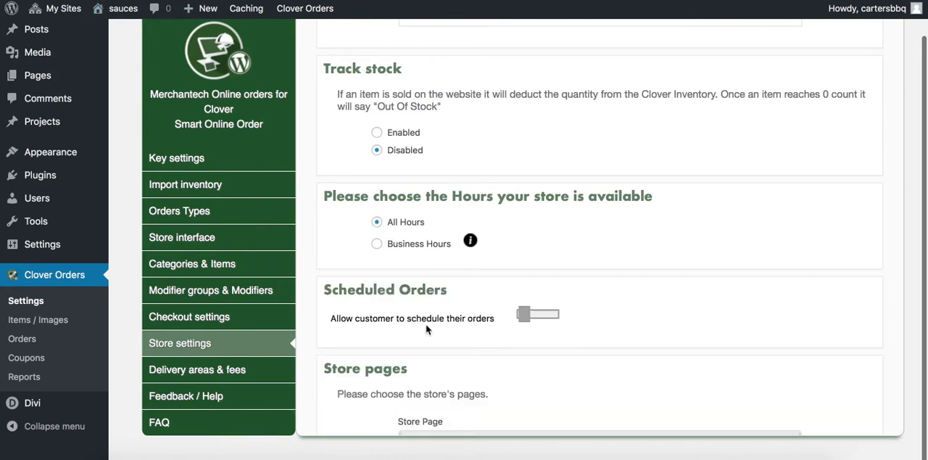
scroll(319, 290, "down", 10)
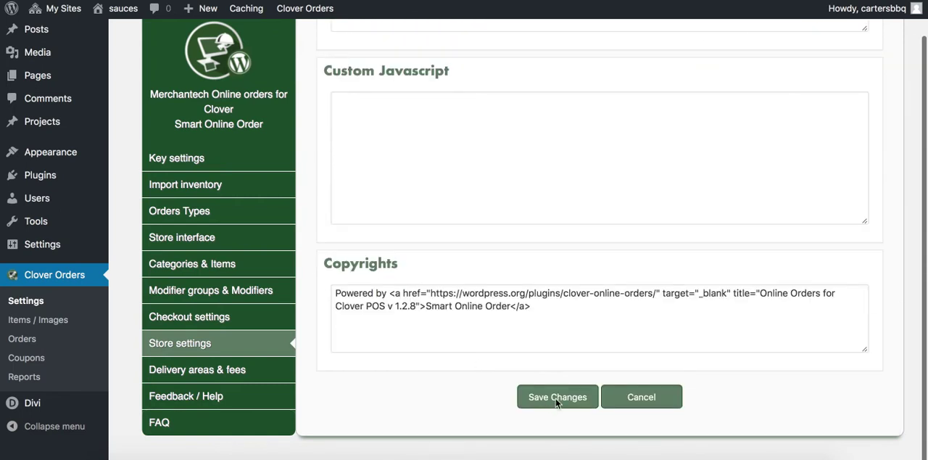
left_click(556, 398)
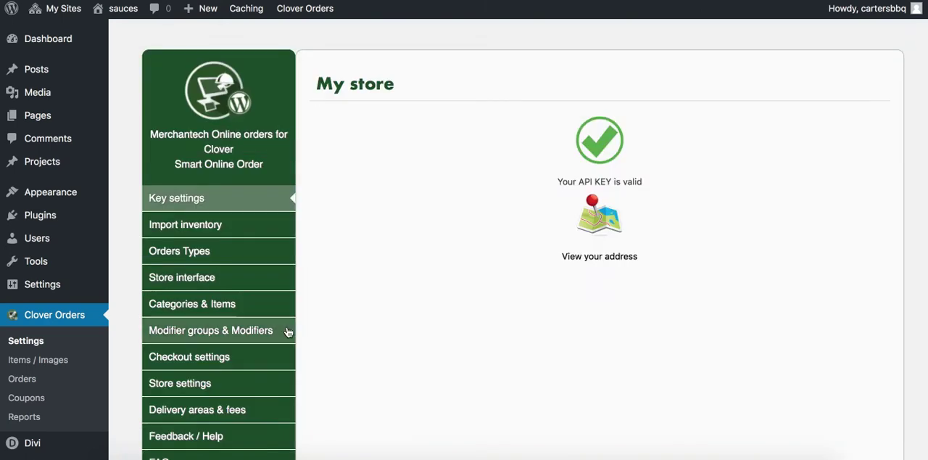
Disable the Online Order Pick Up order type and save the change
scroll(332, 321, "down", 1)
left_click(209, 342)
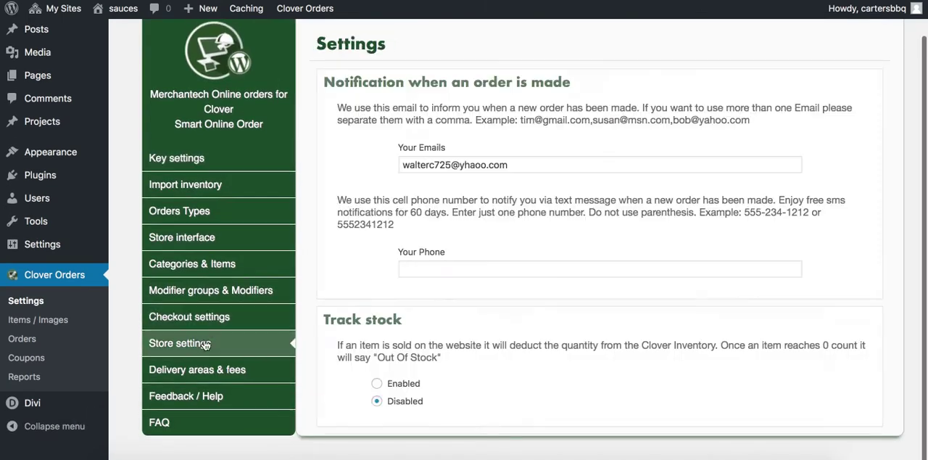
left_click(211, 319)
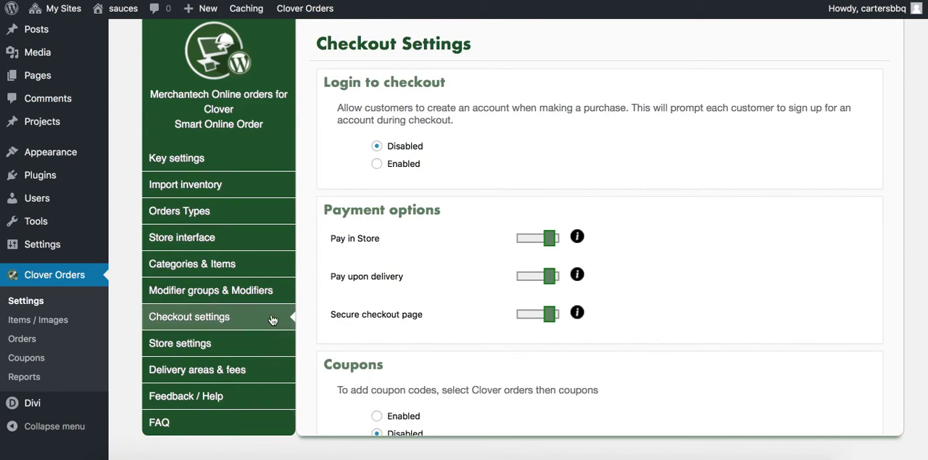
left_click(198, 212)
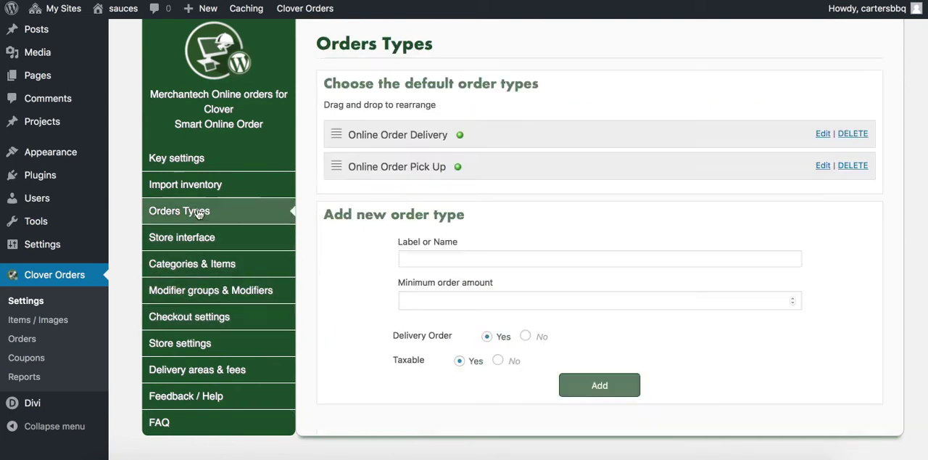
left_click(823, 166)
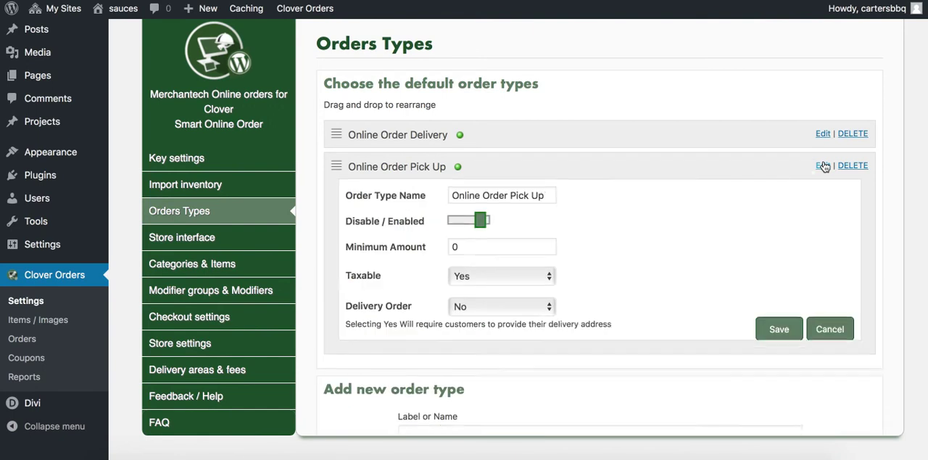
left_click(475, 227)
left_click(774, 335)
left_click(462, 262)
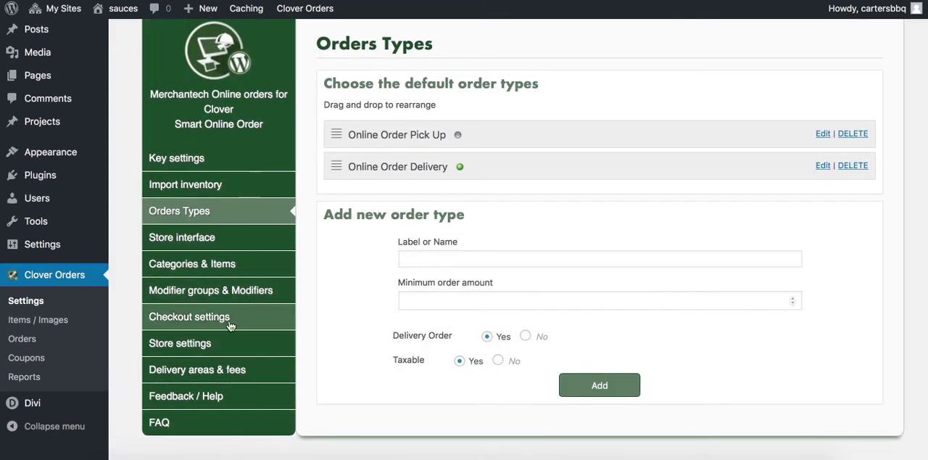
Open the delivery areas and fees settings and zoom the map out until the whole United States is in view
left_click(225, 369)
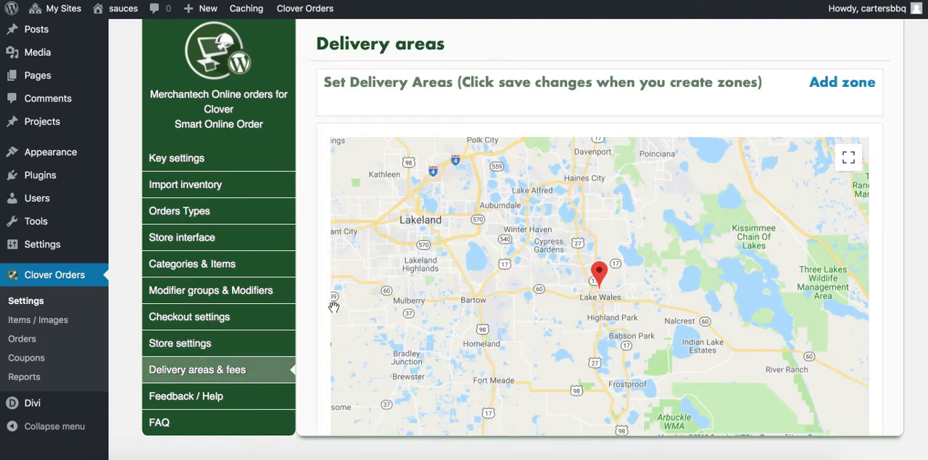
scroll(333, 307, "down", 2)
scroll(332, 290, "down", 2)
scroll(331, 269, "up", 5)
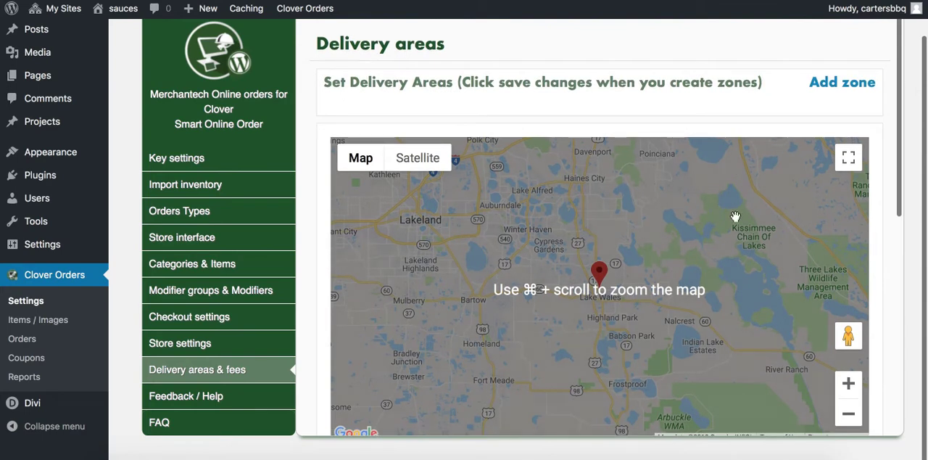
left_click(848, 413)
left_click(848, 413)
left_click(848, 413)
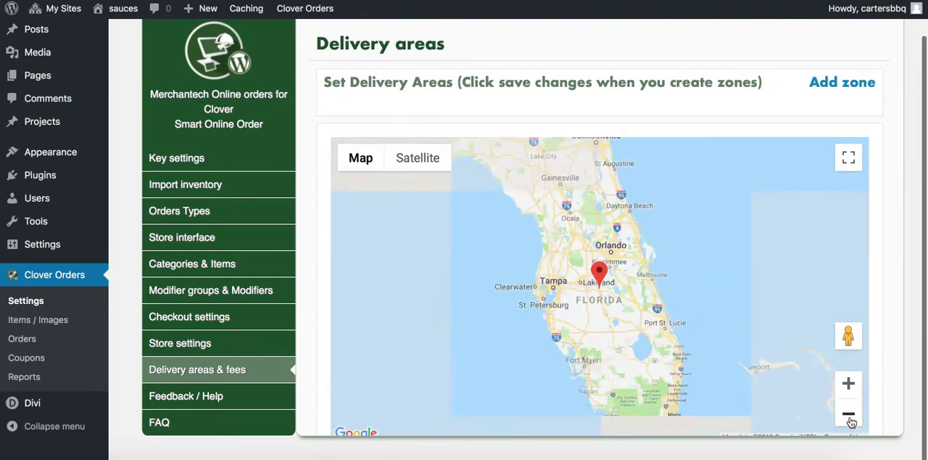
left_click(849, 413)
left_click(848, 414)
left_click(848, 413)
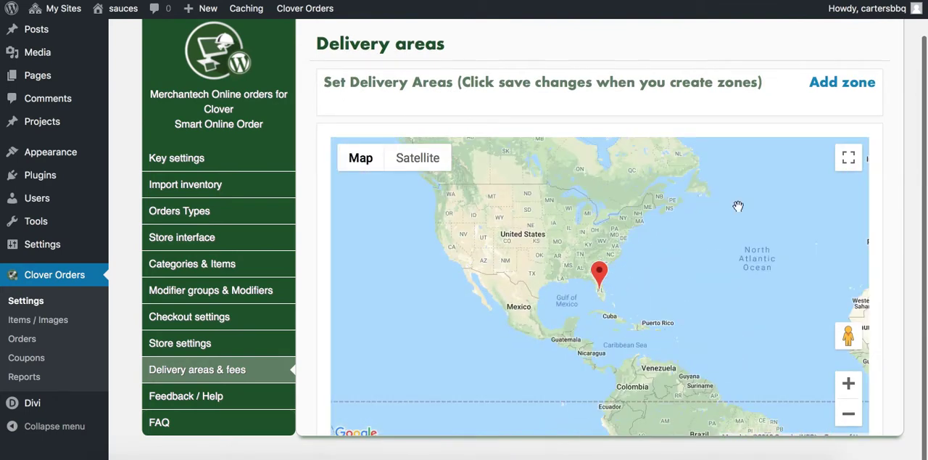
Add a delivery zone named Zone 1 with the Shape zone type and a delivery fee of 5.00 as a dollar value
left_click(825, 83)
left_click(573, 122)
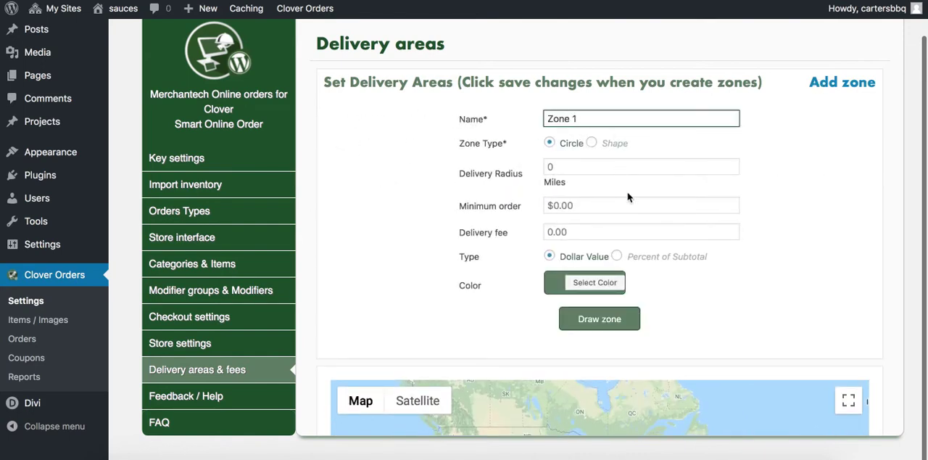
scroll(788, 266, "down", 1)
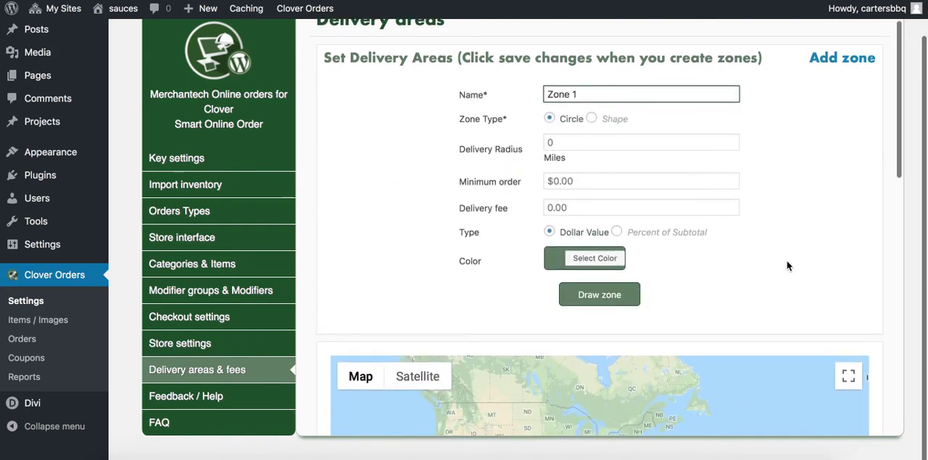
left_click(591, 119)
scroll(706, 197, "down", 2)
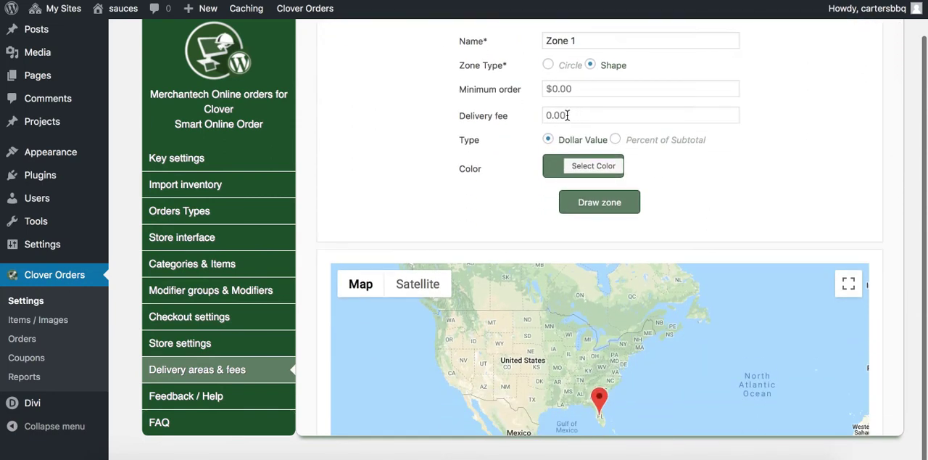
left_click(561, 116)
type("5")
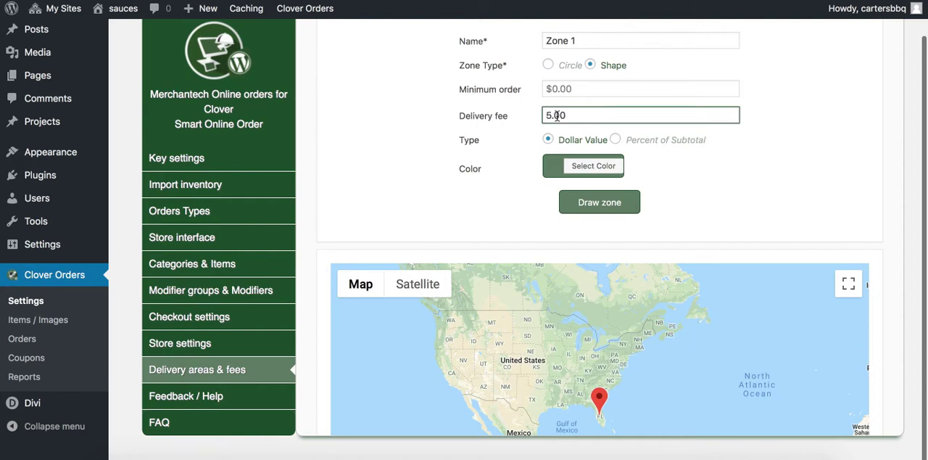
type(".00")
Draw Zone 1 on the map as a closed polygon roughly following the outline of the contiguous United States, including Florida
scroll(464, 187, "down", 1)
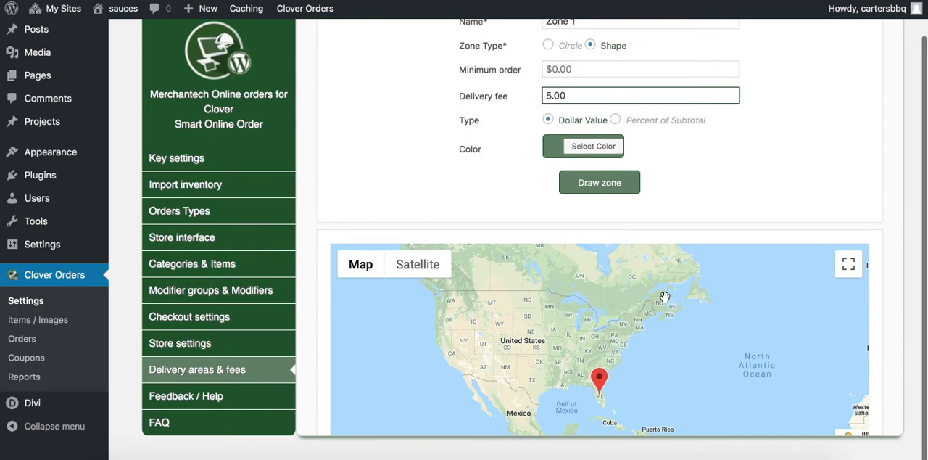
scroll(874, 332, "down", 2)
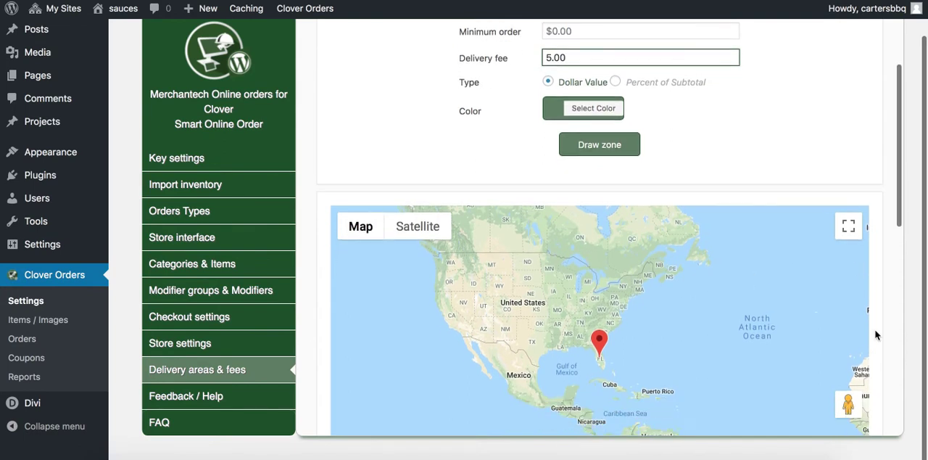
left_click(577, 155)
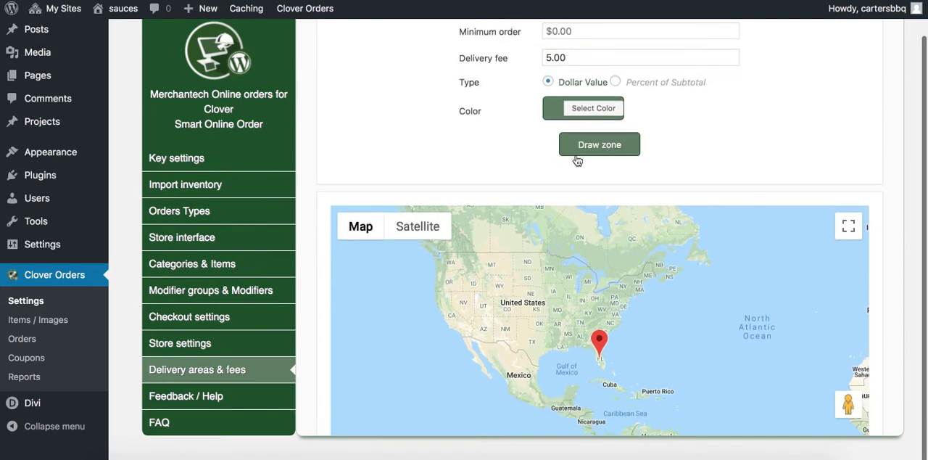
left_click(430, 250)
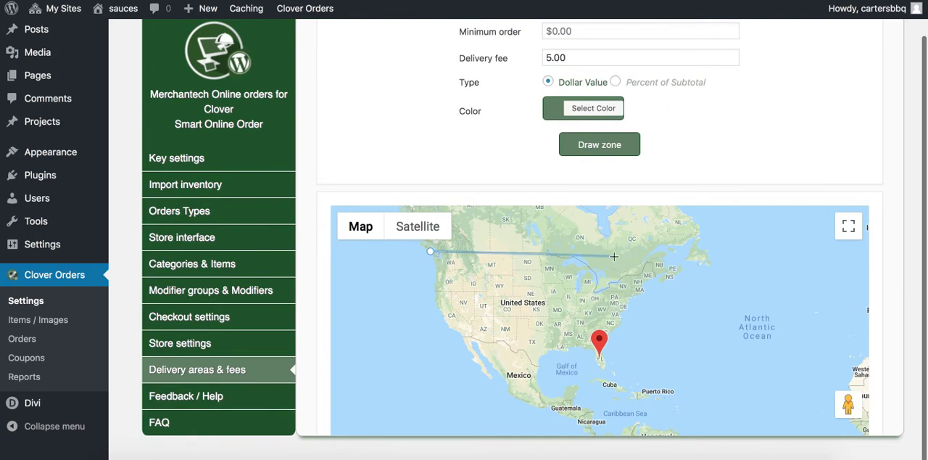
left_click(572, 254)
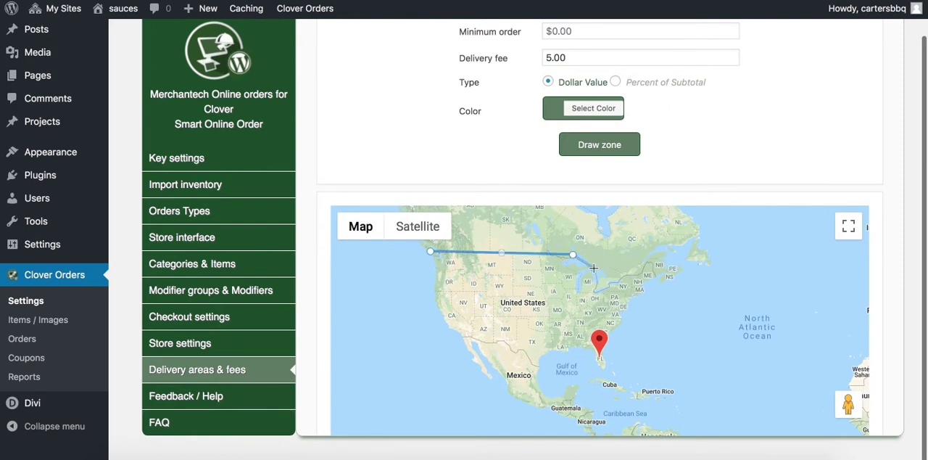
left_click(597, 275)
left_click(655, 260)
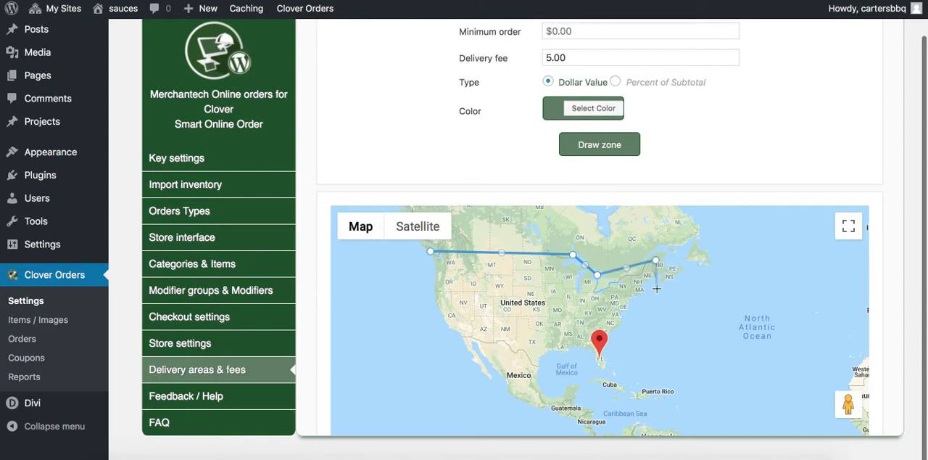
left_click(607, 370)
left_click(540, 366)
left_click(515, 352)
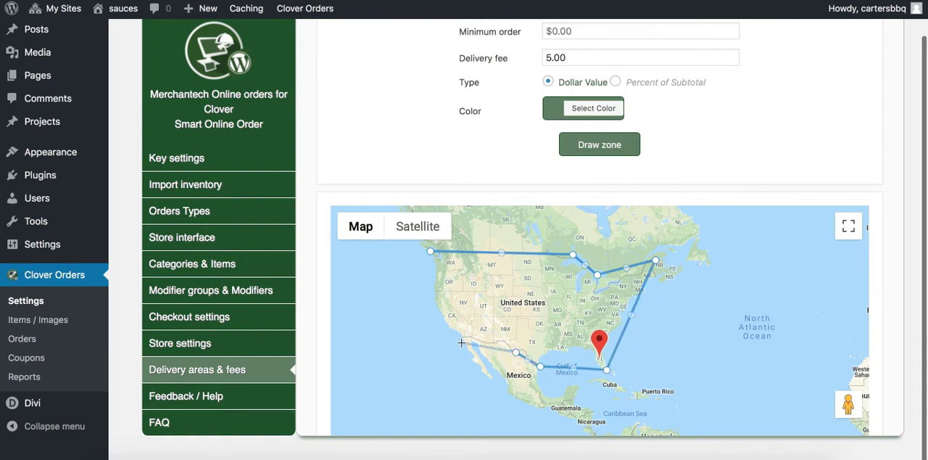
left_click(462, 338)
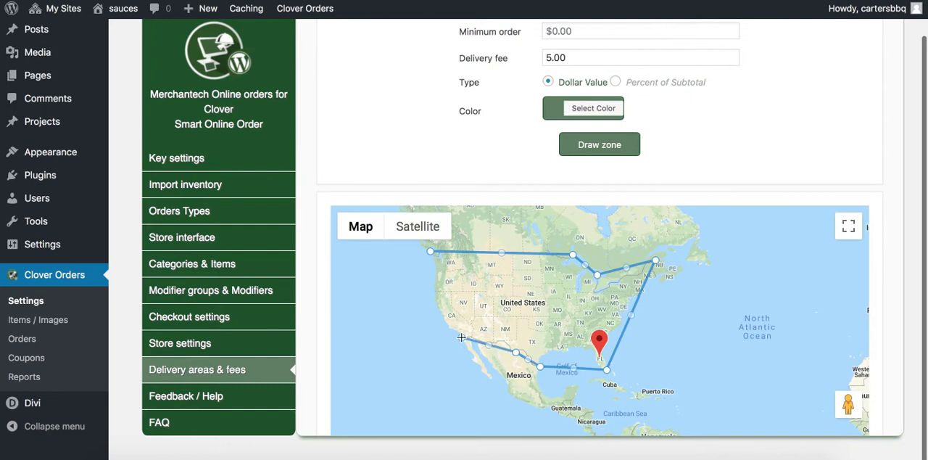
left_click(422, 301)
left_click(430, 252)
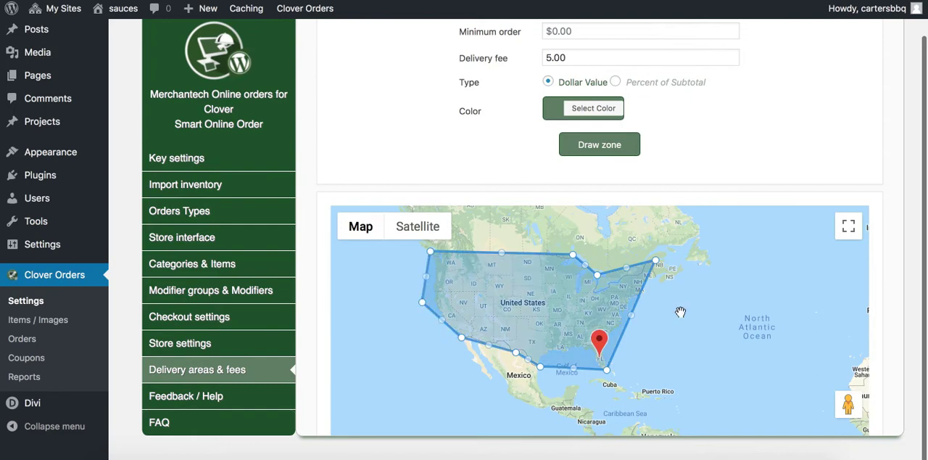
Set the free delivery minimum amount to 100.00 and save the delivery settings
scroll(869, 350, "down", 3)
scroll(869, 350, "up", 5)
scroll(869, 350, "down", 10)
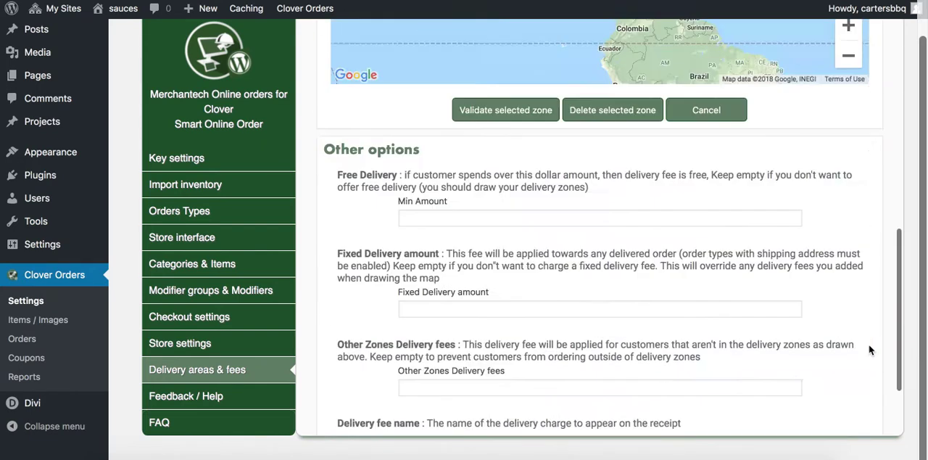
left_click(465, 105)
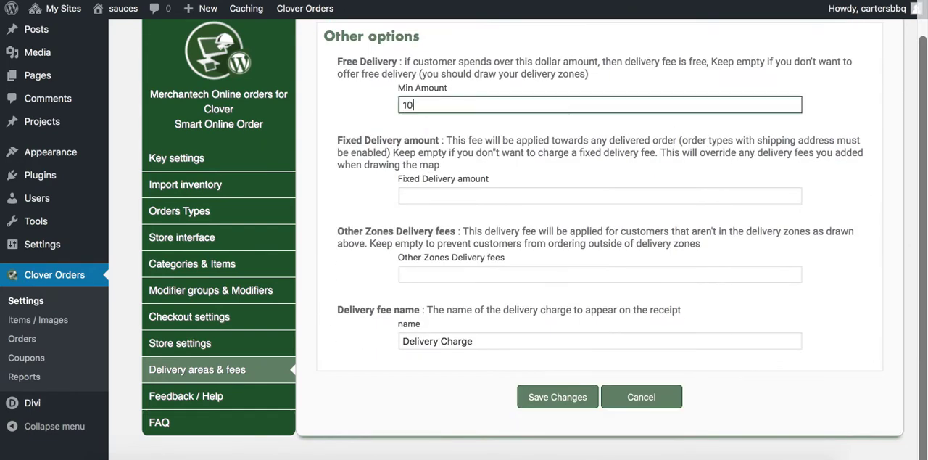
type("100.00")
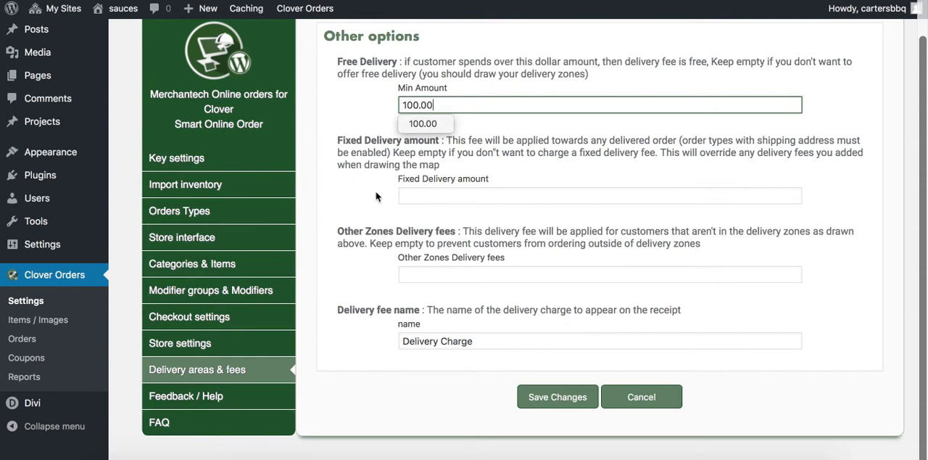
left_click(396, 136)
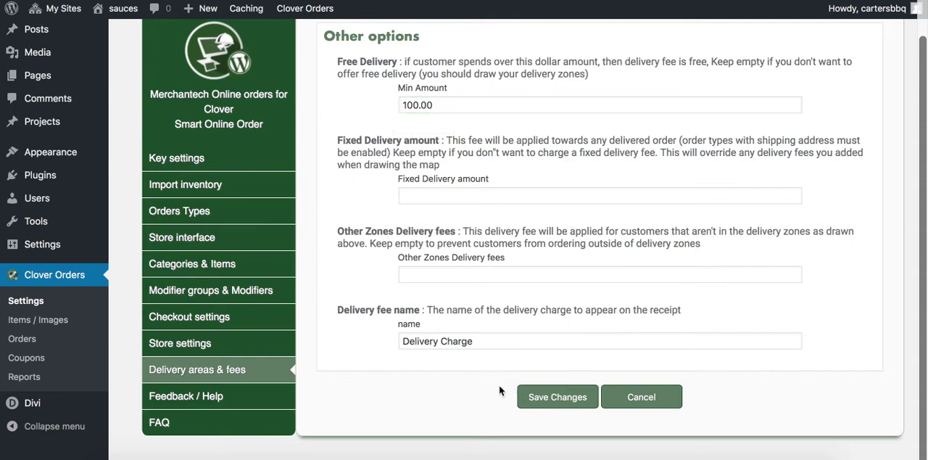
left_click(551, 400)
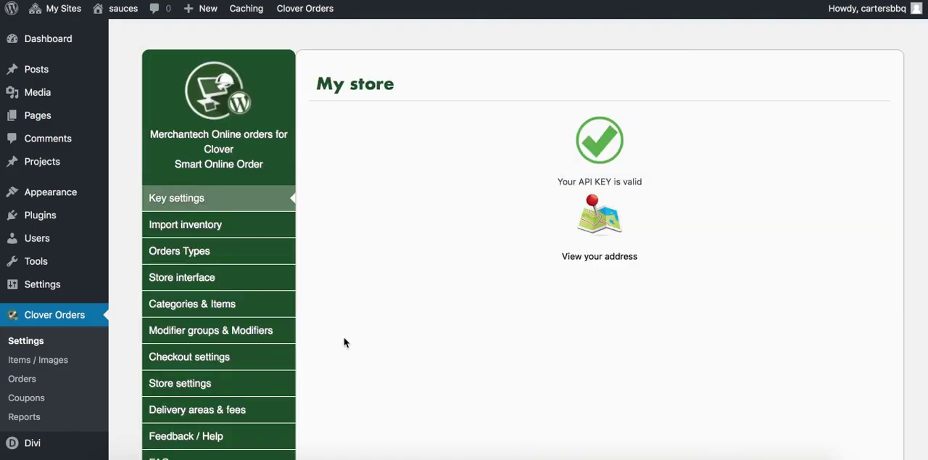
Look through the inventory import, order types, store interface, categories and modifier groups settings of the sauces site
left_click(234, 227)
left_click(232, 248)
left_click(227, 279)
left_click(218, 303)
left_click(219, 330)
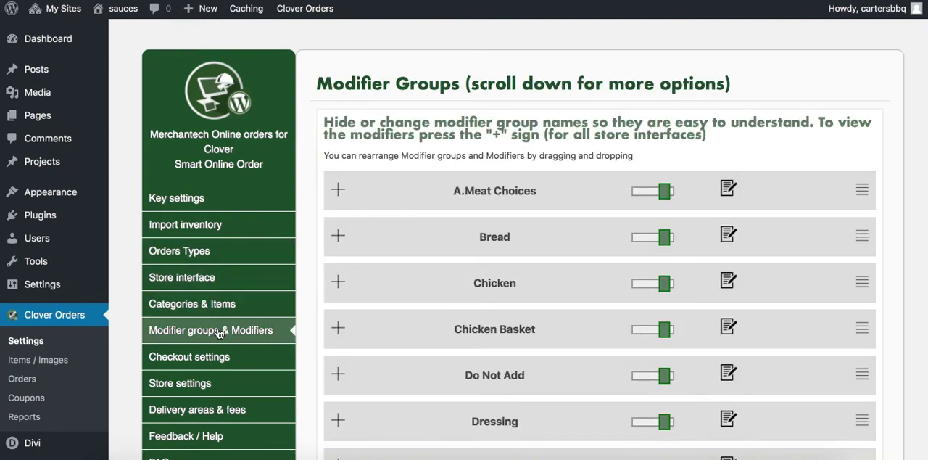
scroll(127, 412, "down", 1)
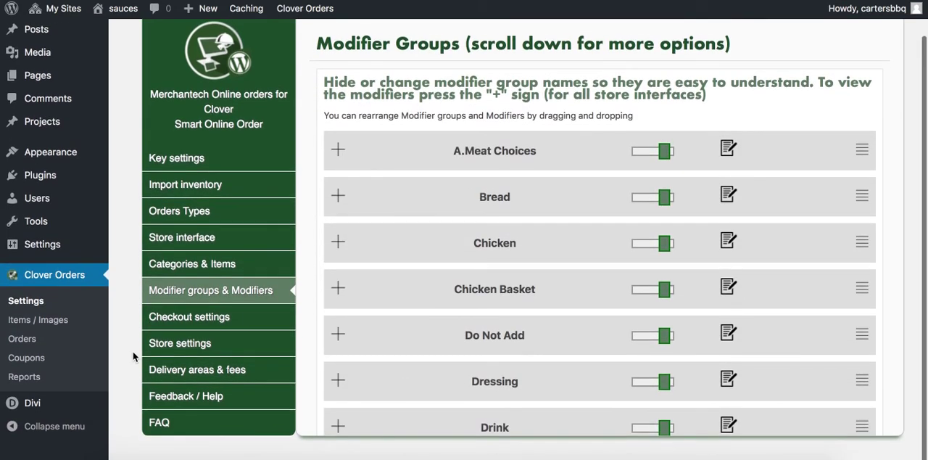
scroll(133, 356, "up", 1)
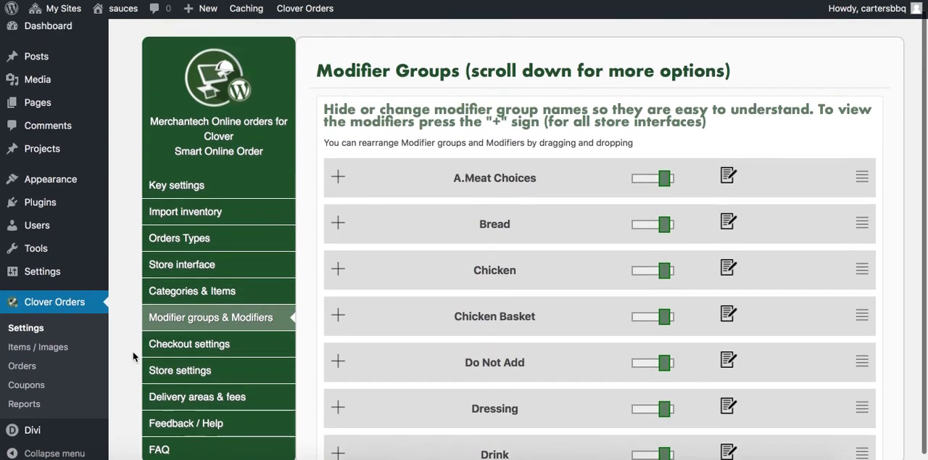
Start a new coupon from the Clover Orders coupon list and begin its coupon name with "Onli"
left_click(43, 390)
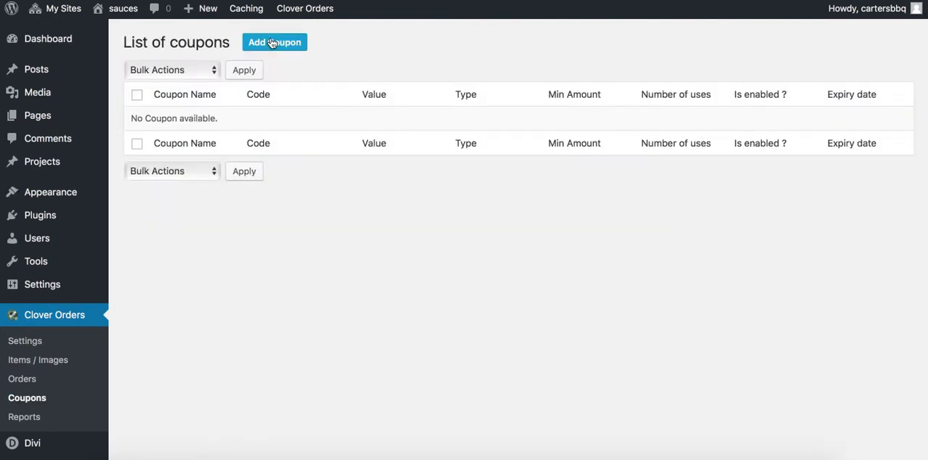
left_click(329, 76)
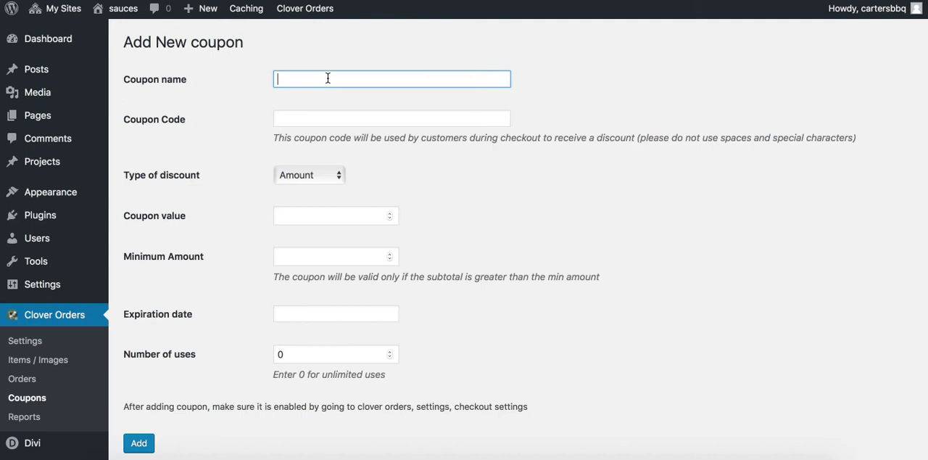
type("Online Special")
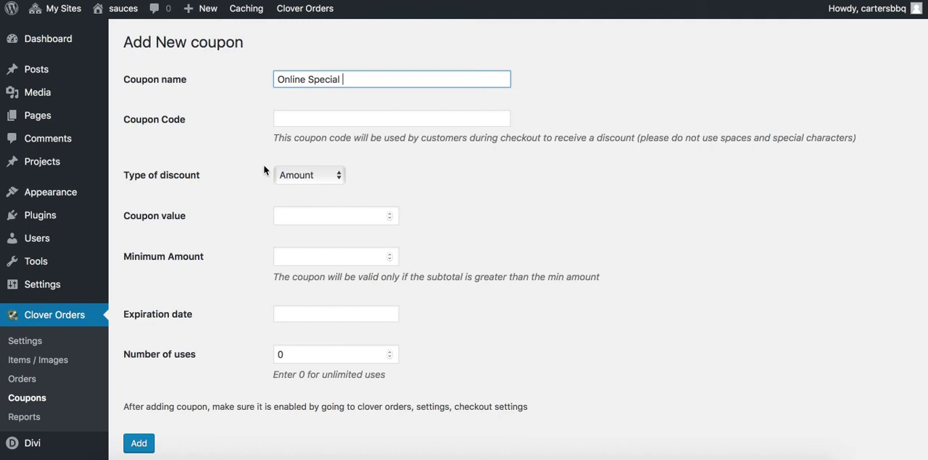
Enter the coupon code sauces10, choose Percentage as the discount type and set the coupon value to 10
left_click(305, 125)
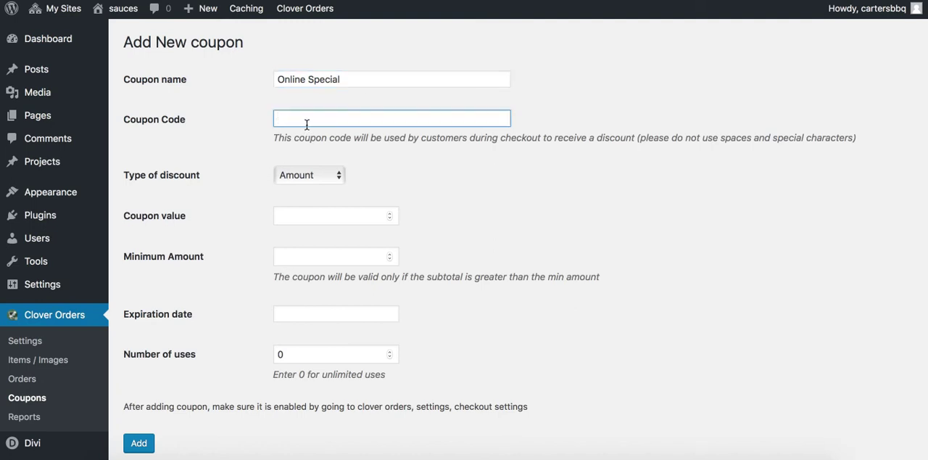
type("sacu")
key("BackSpace")
key("BackSpace")
left_click(331, 178)
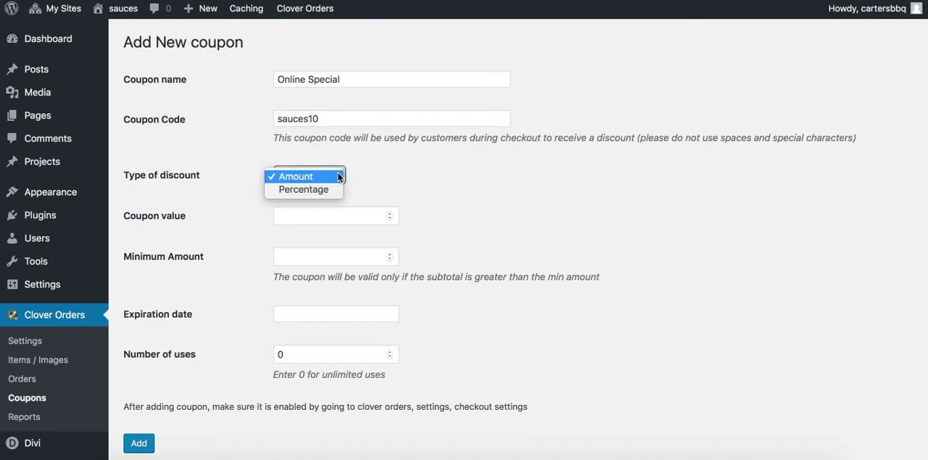
left_click(325, 187)
left_click(303, 216)
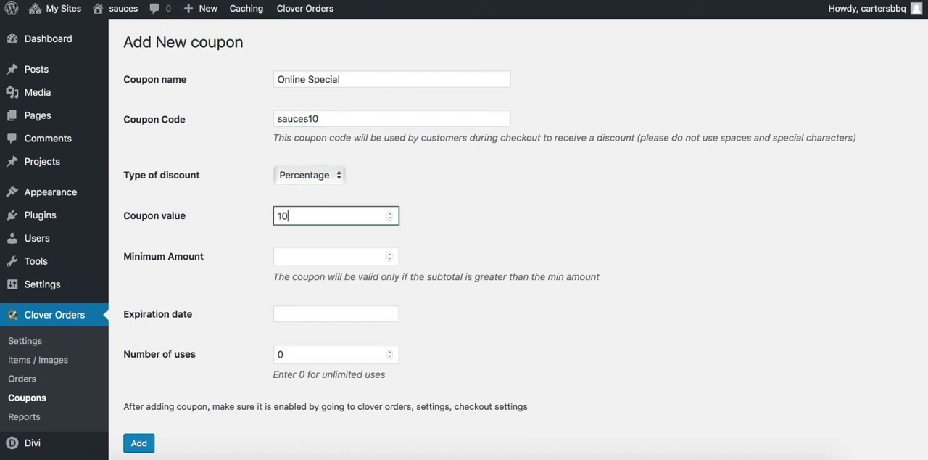
Set the coupon's expiration date to 2019-01-31 and add the coupon
scroll(307, 300, "down", 1)
left_click(302, 283)
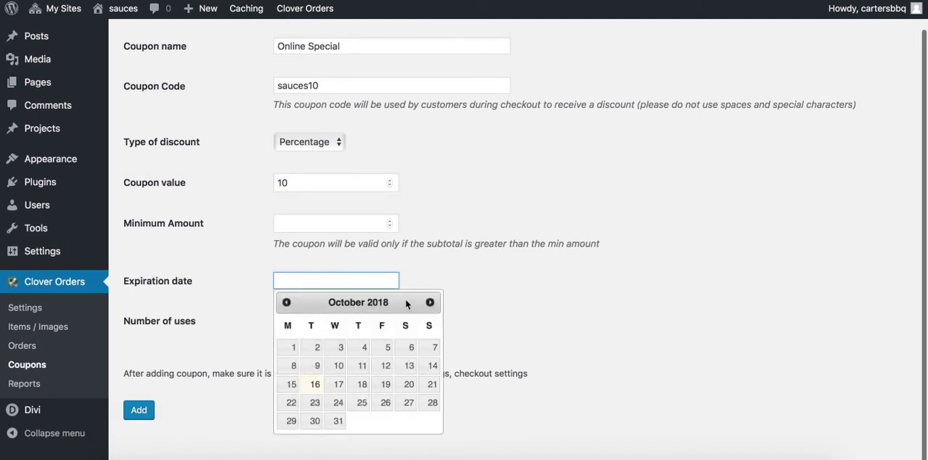
left_click(429, 302)
left_click(429, 302)
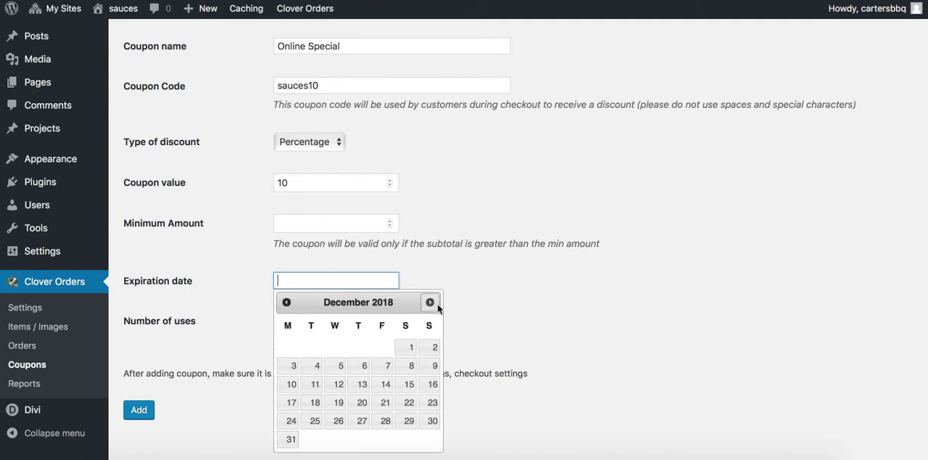
left_click(429, 302)
left_click(361, 421)
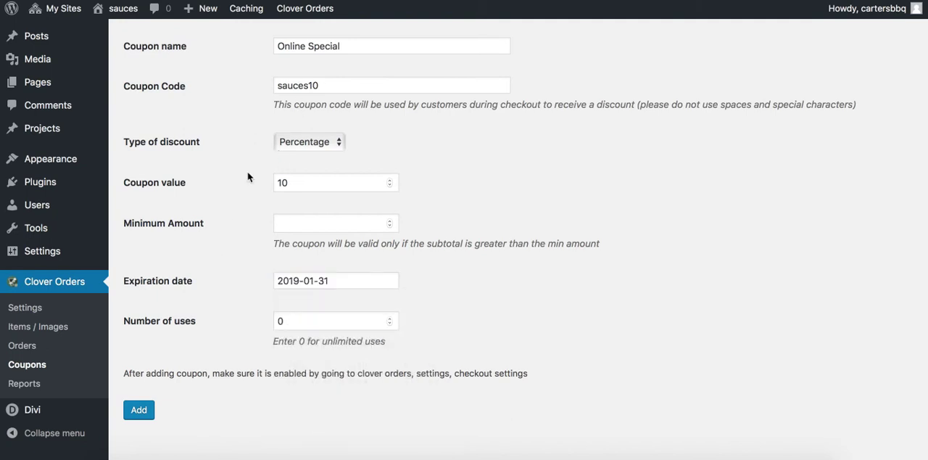
left_click(139, 410)
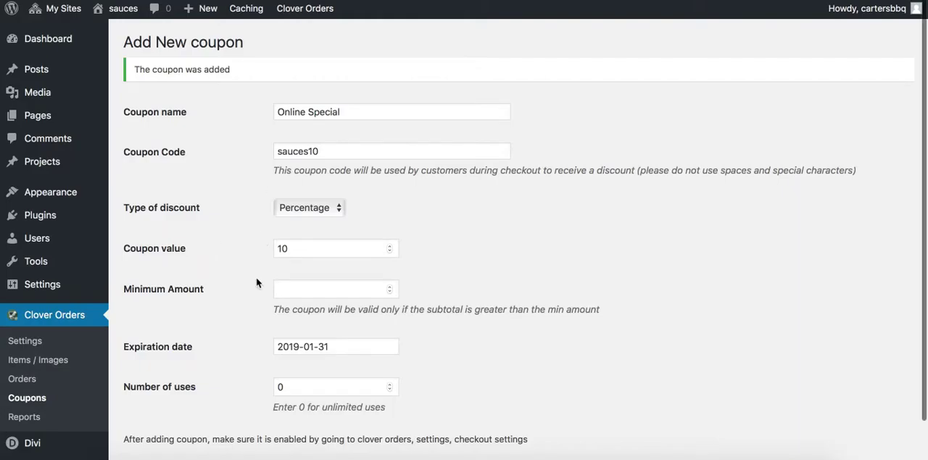
Return to the list of coupons and check the Online Special entry
scroll(256, 283, "down", 2)
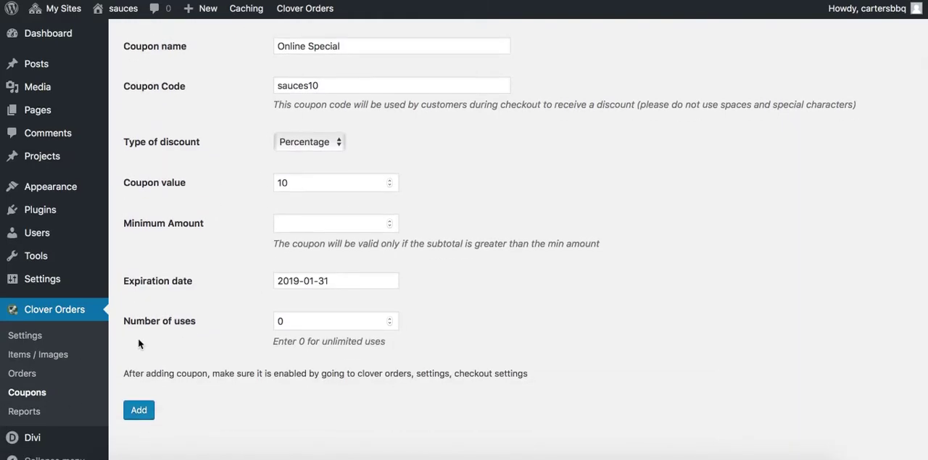
left_click(35, 391)
mouse_move(201, 140)
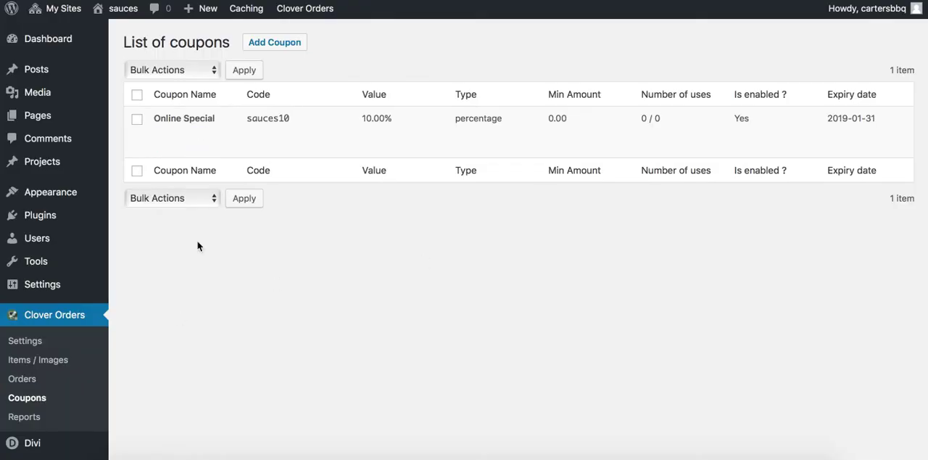
mouse_move(270, 156)
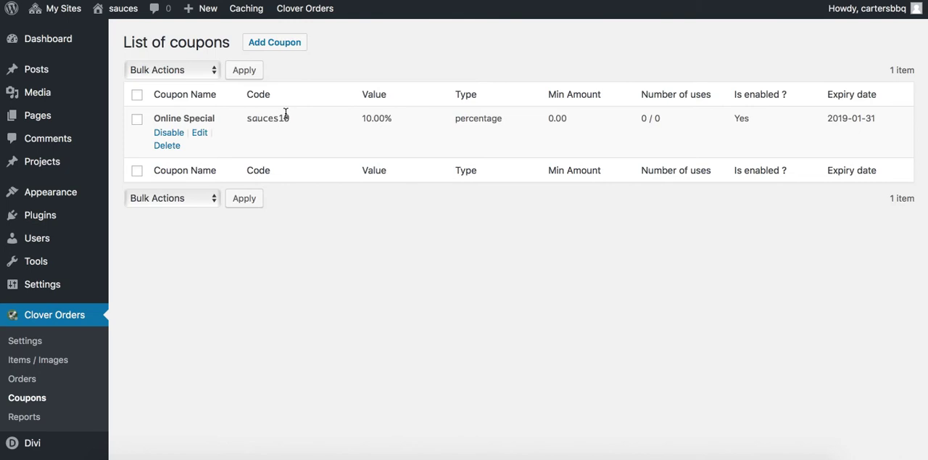
Enable coupons in the Clover Orders checkout settings of the sauces site
scroll(295, 270, "down", 1)
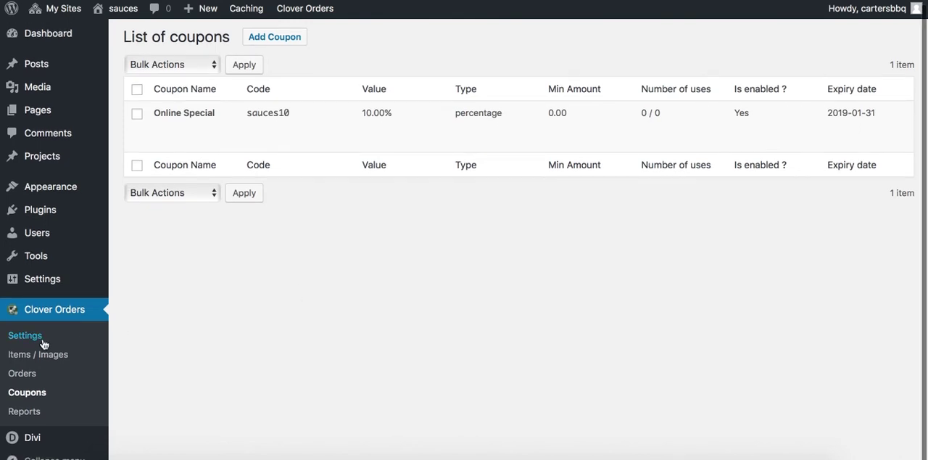
left_click(93, 340)
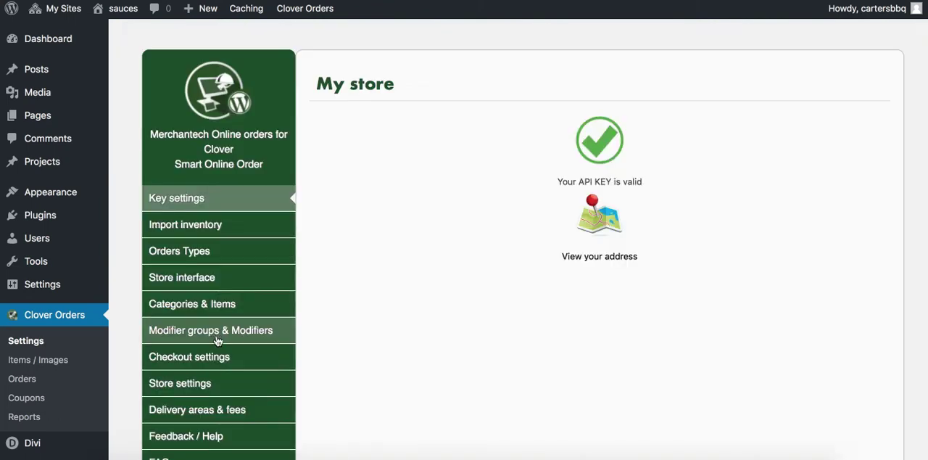
left_click(201, 359)
scroll(357, 355, "down", 5)
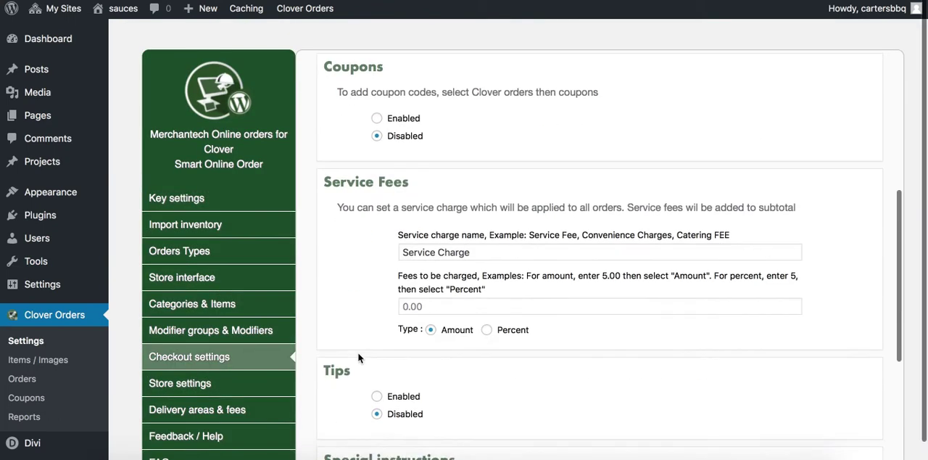
left_click(376, 121)
scroll(355, 292, "down", 5)
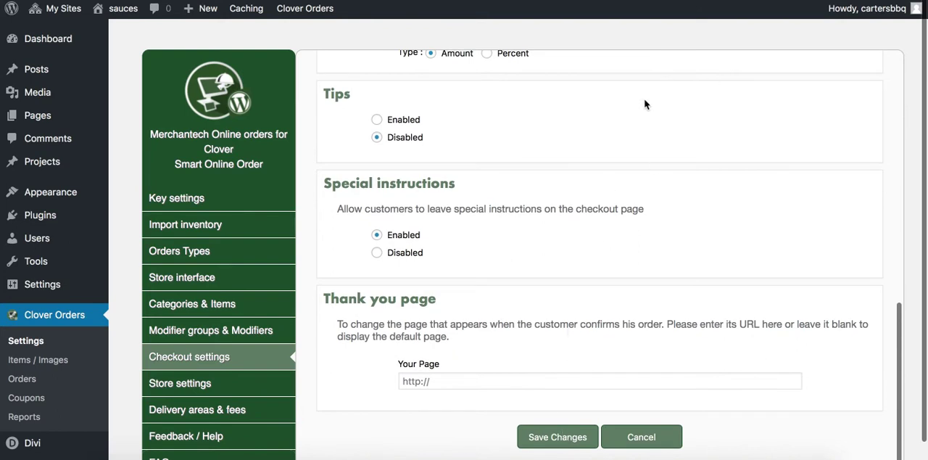
On the sauces site's Order Online page, add one JB Brown Mild Sauce case to the cart and proceed to checkout
left_click(108, 0)
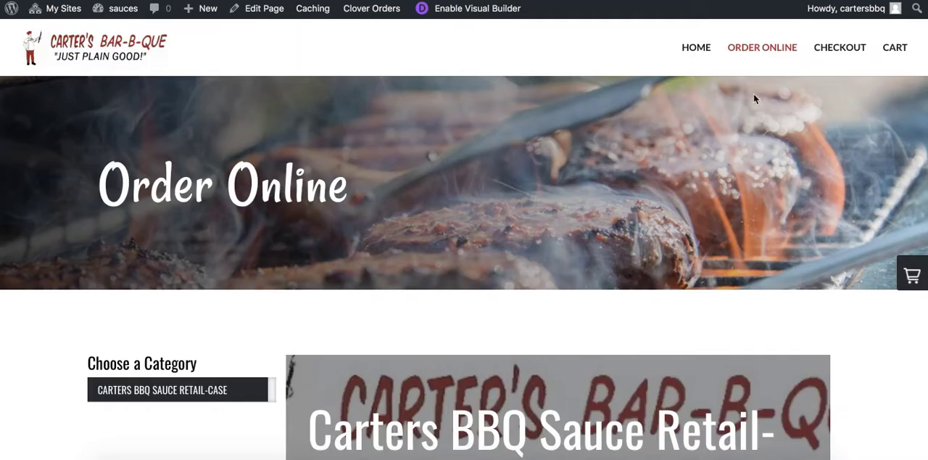
scroll(616, 143, "down", 5)
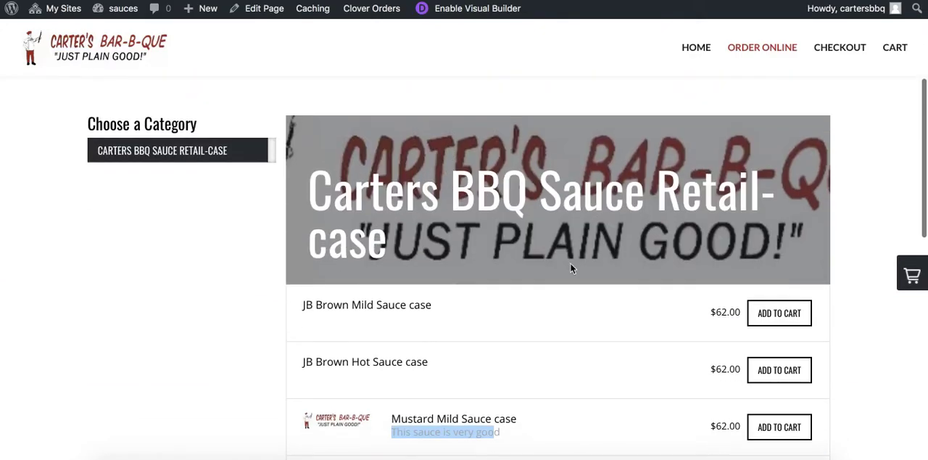
left_click(776, 313)
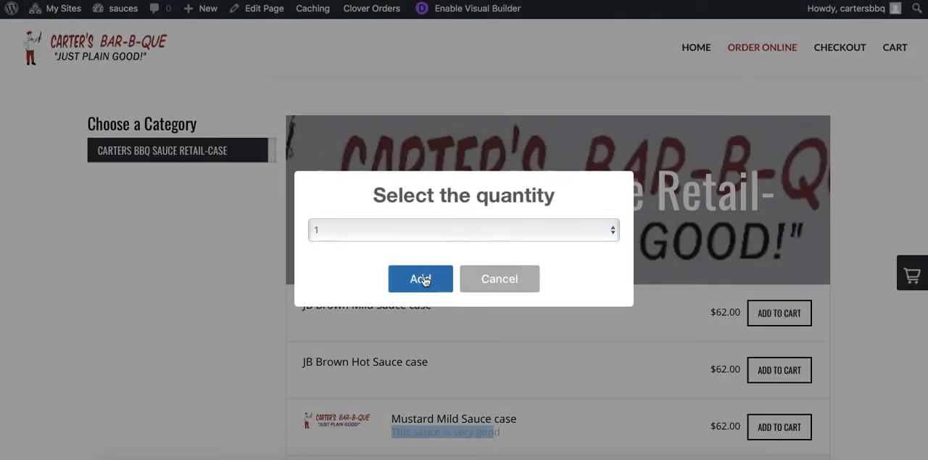
left_click(422, 279)
left_click(463, 308)
left_click(912, 282)
left_click(442, 328)
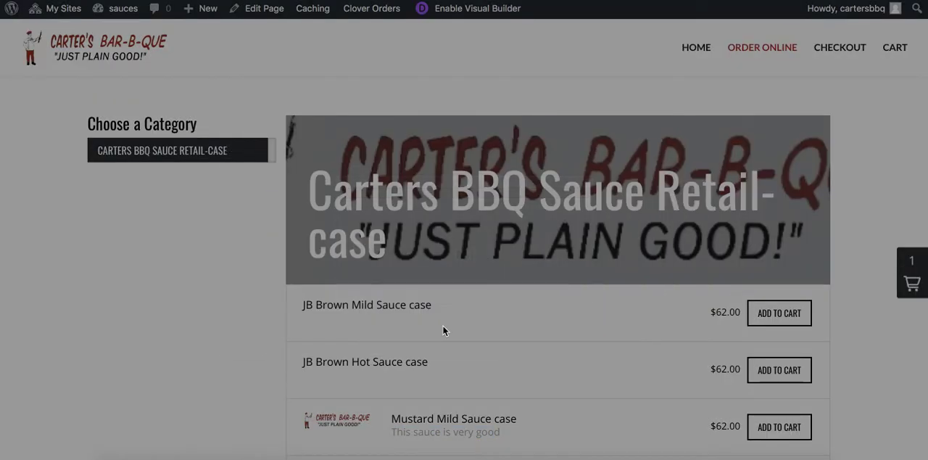
Apply the coupon code sauces10 to the order on the checkout page
scroll(189, 331, "down", 5)
scroll(266, 353, "down", 3)
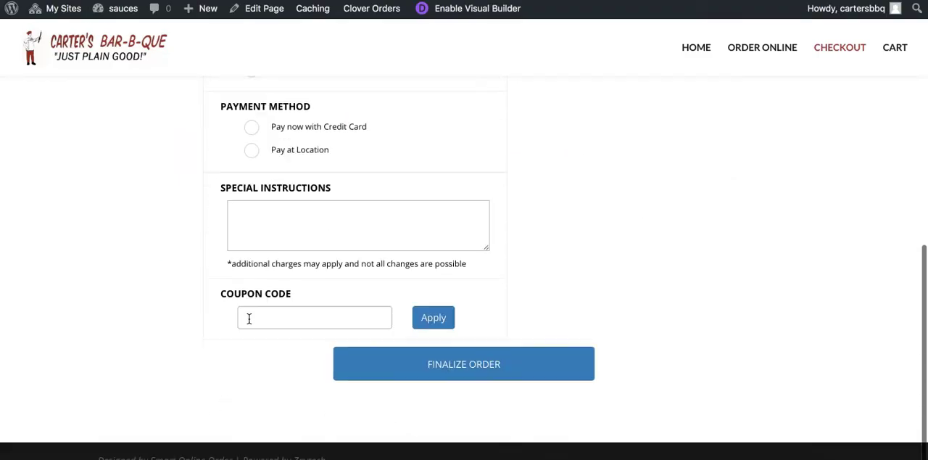
left_click_drag(222, 293, 314, 298)
left_click(302, 319)
type("sacues10")
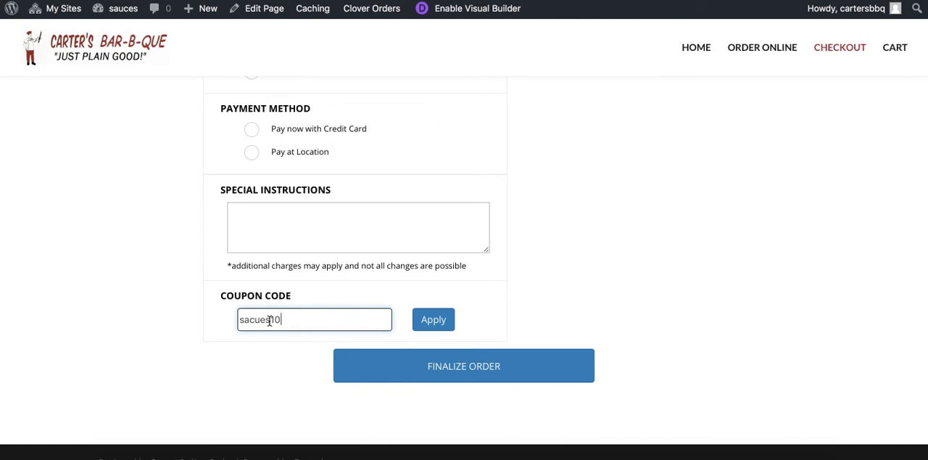
left_click_drag(267, 319, 183, 317)
type("sauces")
left_click(433, 321)
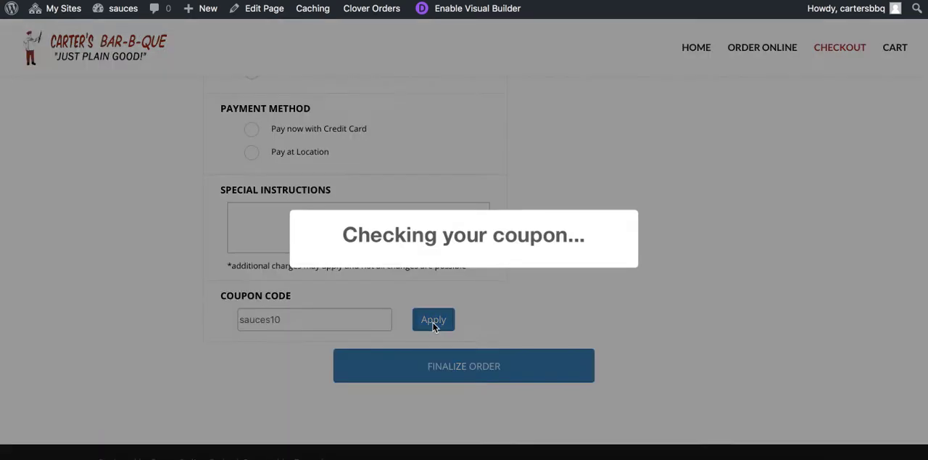
left_click(461, 316)
Examine the applied coupon code and the discount in the checkout's order summary
scroll(620, 279, "up", 5)
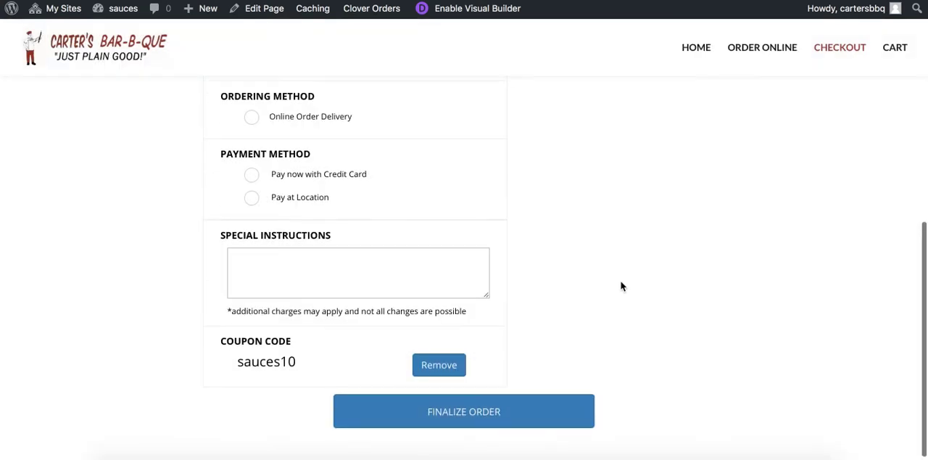
scroll(544, 248, "down", 4)
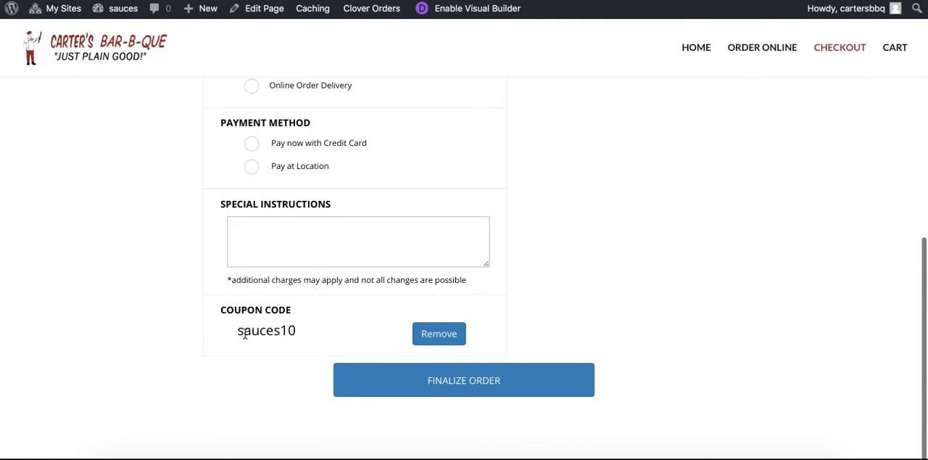
left_click_drag(238, 331, 300, 329)
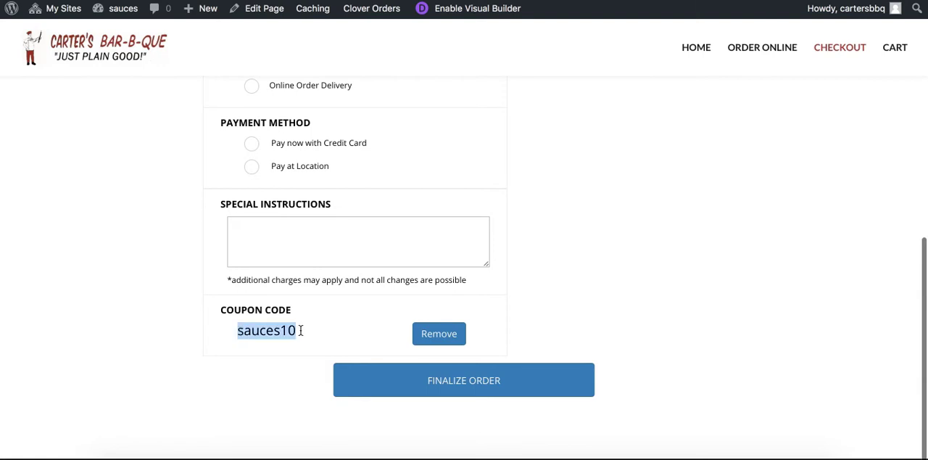
left_click(253, 330)
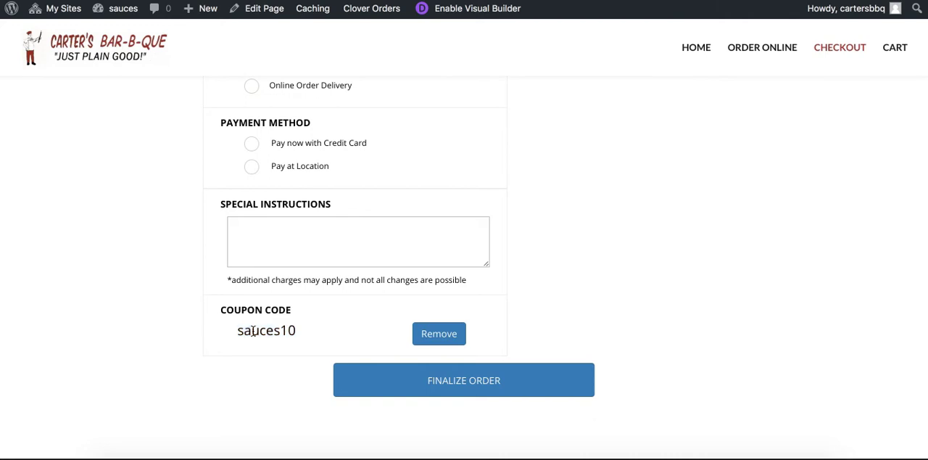
left_click_drag(236, 335, 305, 334)
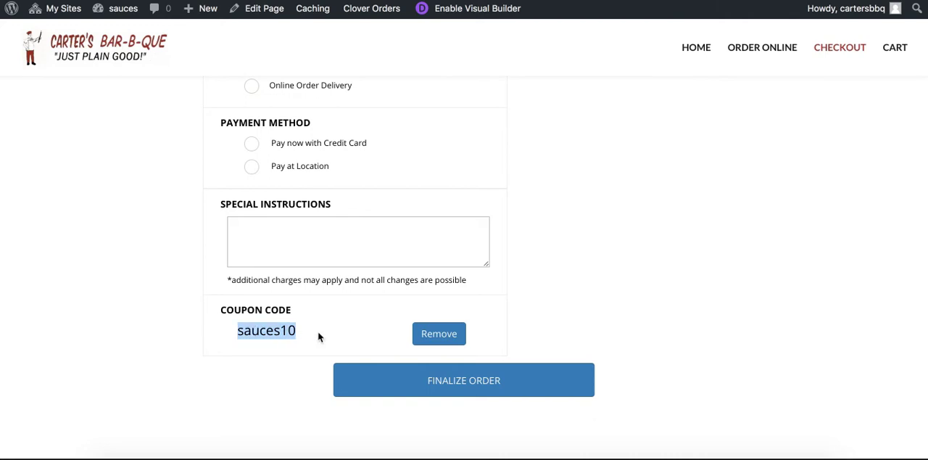
scroll(348, 330, "up", 5)
scroll(365, 337, "up", 2)
scroll(364, 338, "down", 5)
scroll(377, 254, "up", 1)
Autofill the customer's full name, email and phone number, and choose Online Order Delivery as the ordering method
left_click(403, 145)
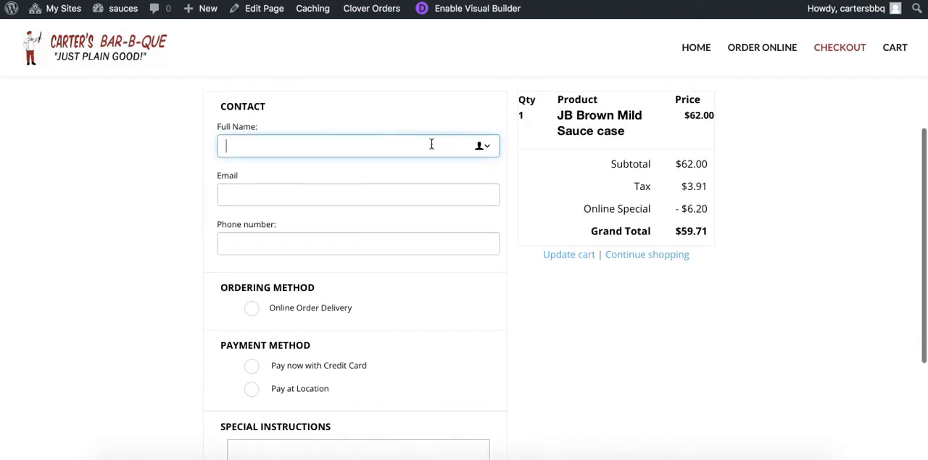
left_click(483, 145)
left_click(289, 166)
left_click(697, 191)
left_click(252, 309)
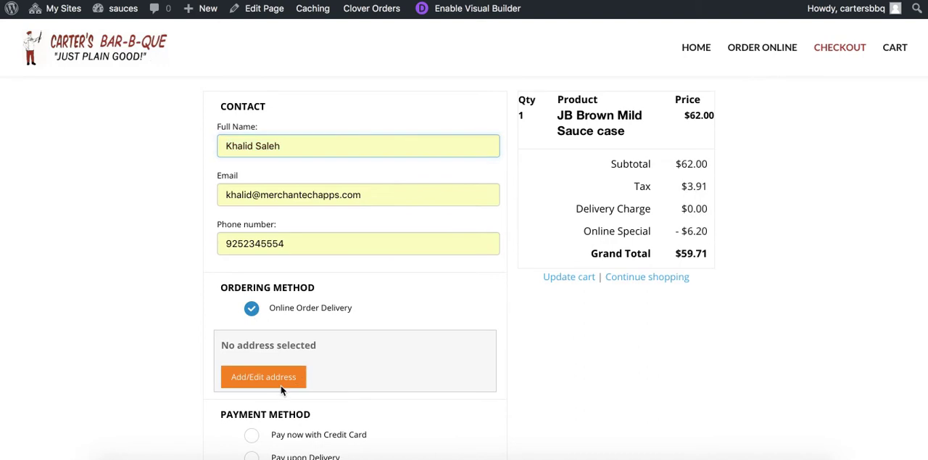
Add the customer's saved home address as the delivery address, confirm it and review the order's delivery charge
left_click(282, 377)
left_click(437, 158)
left_click(616, 159)
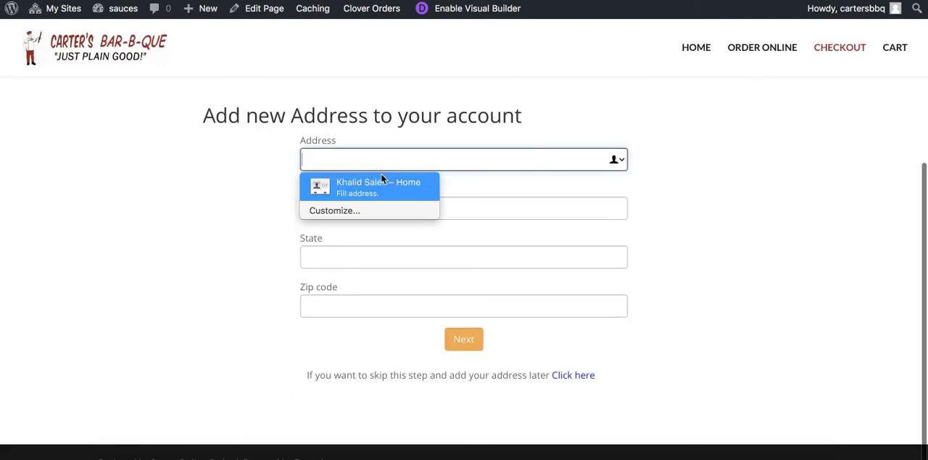
left_click(383, 182)
left_click(464, 337)
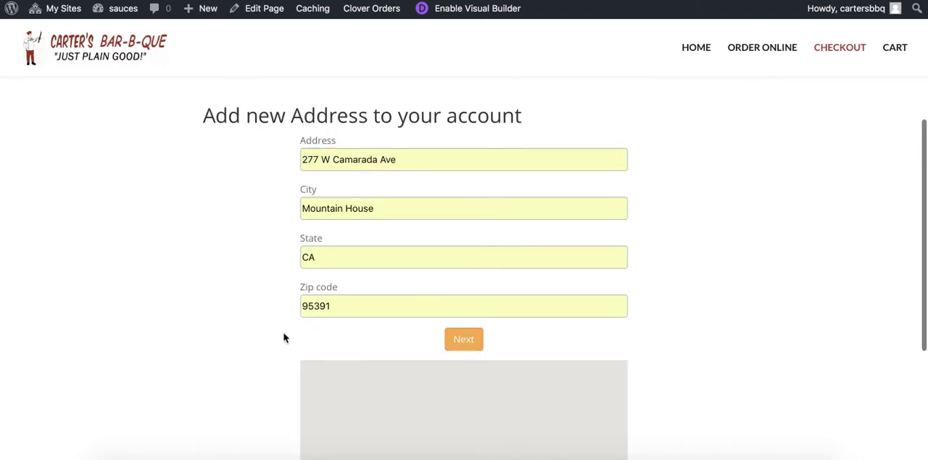
scroll(285, 319, "down", 5)
left_click(330, 353)
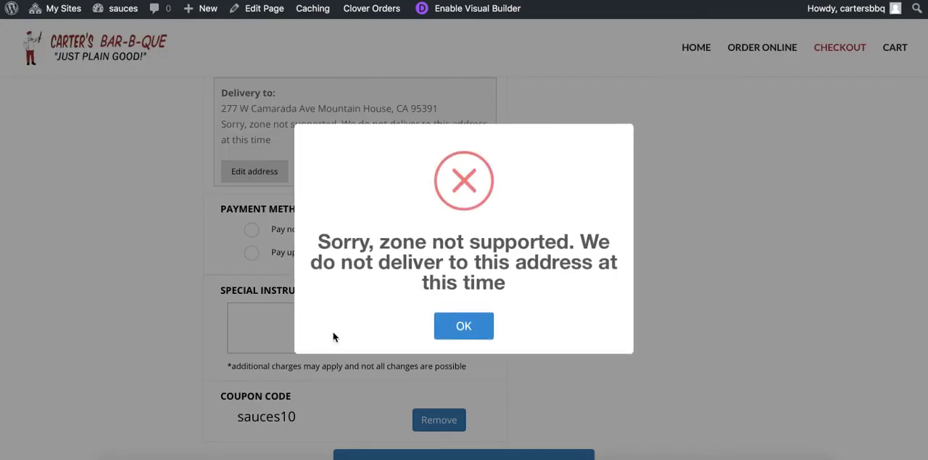
left_click(464, 327)
scroll(519, 293, "up", 3)
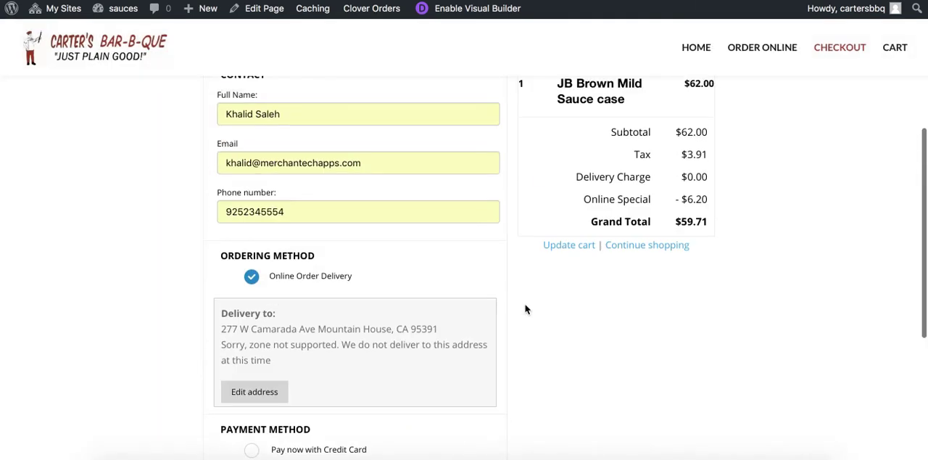
scroll(537, 319, "down", 5)
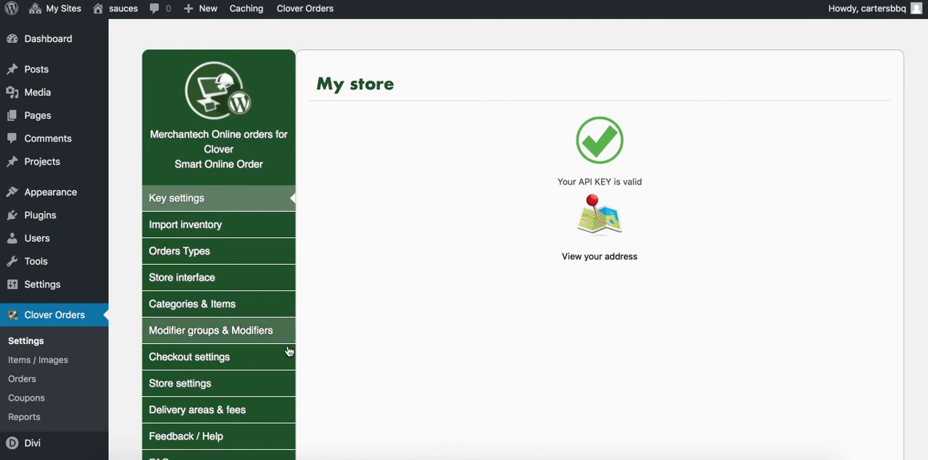
In the Clover plugin's delivery areas and fees settings, add a zone named Zone 1 of type Shape with a 5.00 delivery fee
left_click(236, 411)
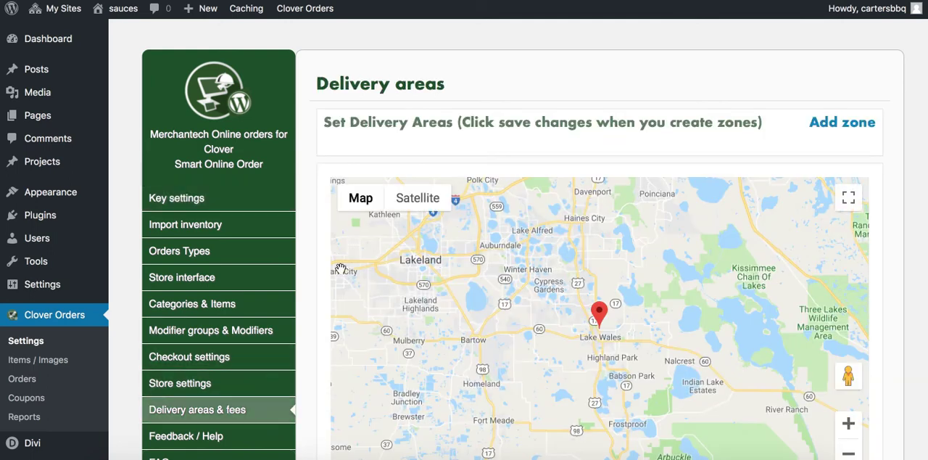
scroll(327, 291, "down", 1)
scroll(327, 291, "down", 6)
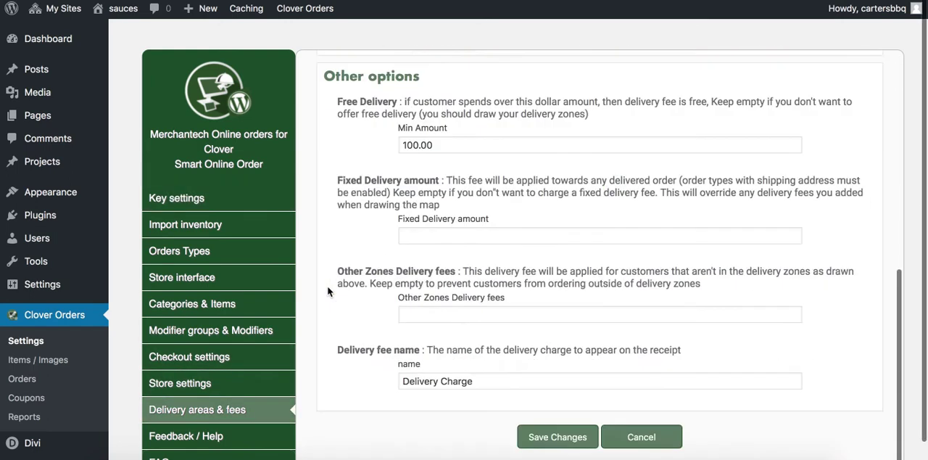
scroll(327, 291, "up", 5)
scroll(327, 290, "up", 3)
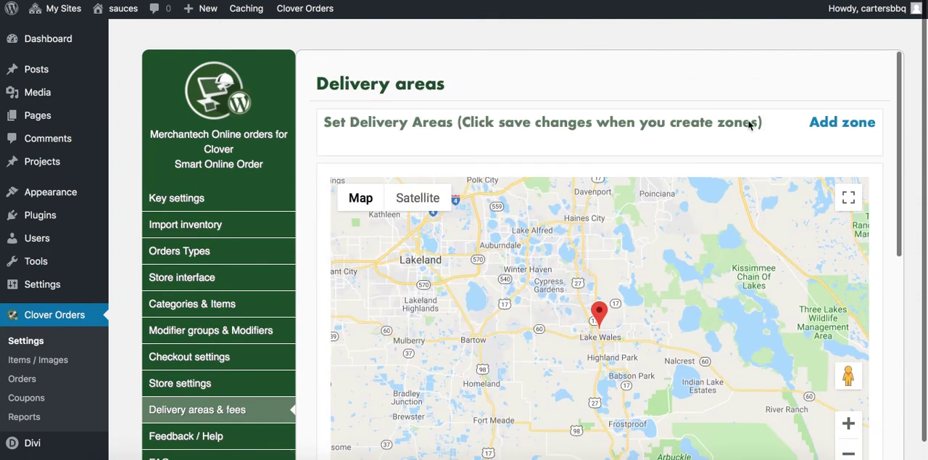
left_click(828, 122)
left_click(552, 161)
type("Zone 1")
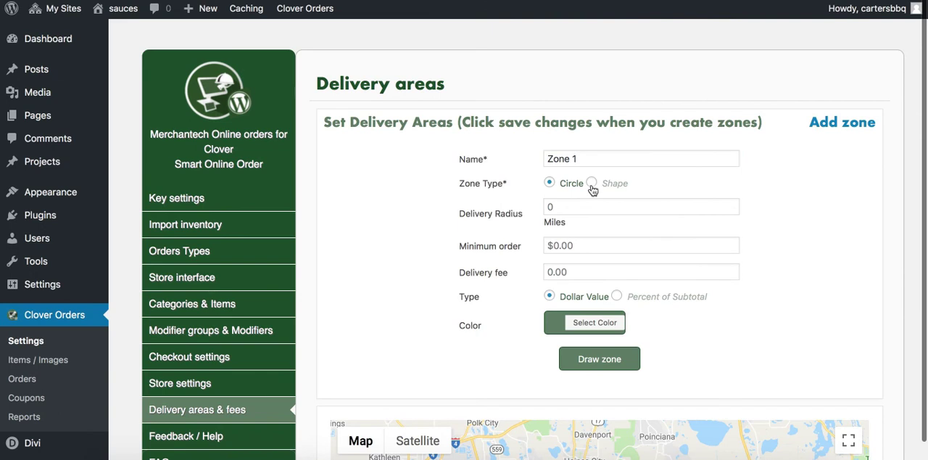
left_click(591, 184)
left_click(584, 233)
type("5.00")
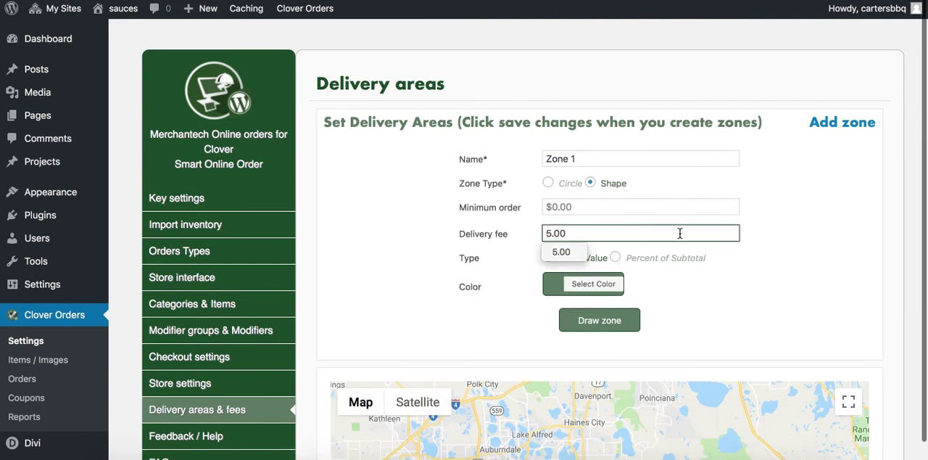
Draw the delivery zone as a closed polygon around the continental United States on the map and validate it
scroll(616, 200, "down", 3)
left_click(617, 138)
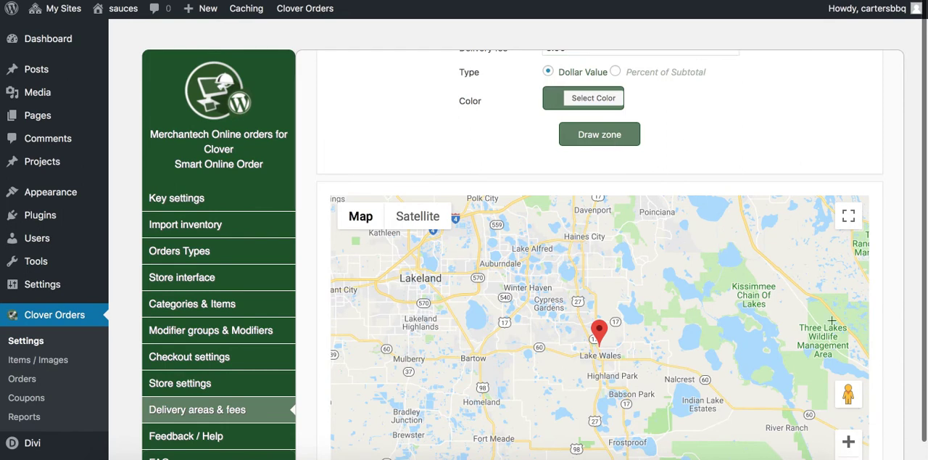
scroll(897, 399, "down", 4)
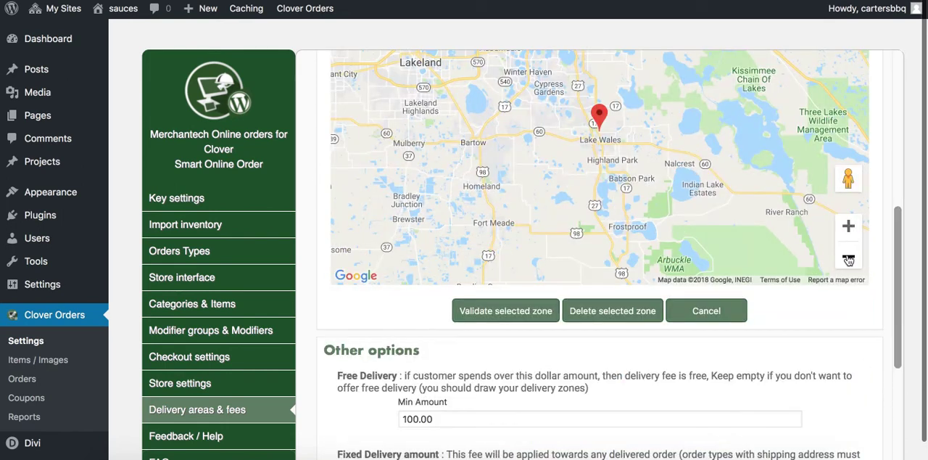
left_click(848, 259)
left_click(848, 257)
left_click(848, 257)
left_click(848, 257)
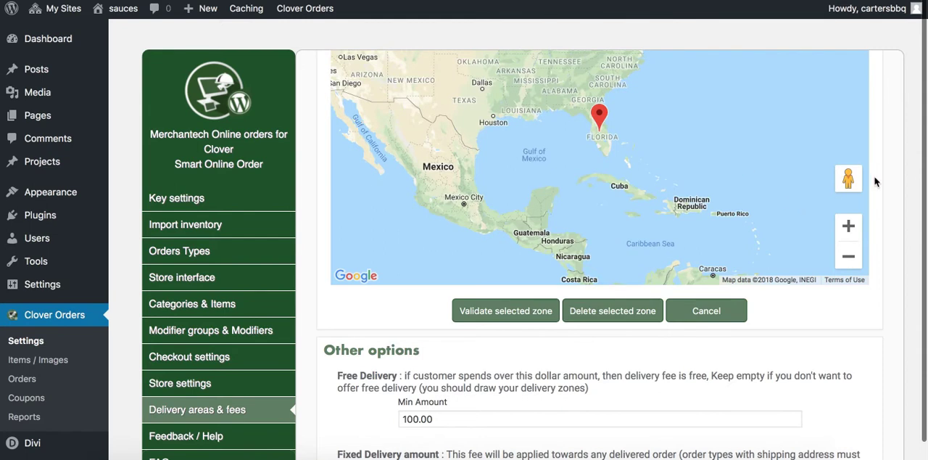
scroll(872, 186, "up", 3)
left_click(849, 370)
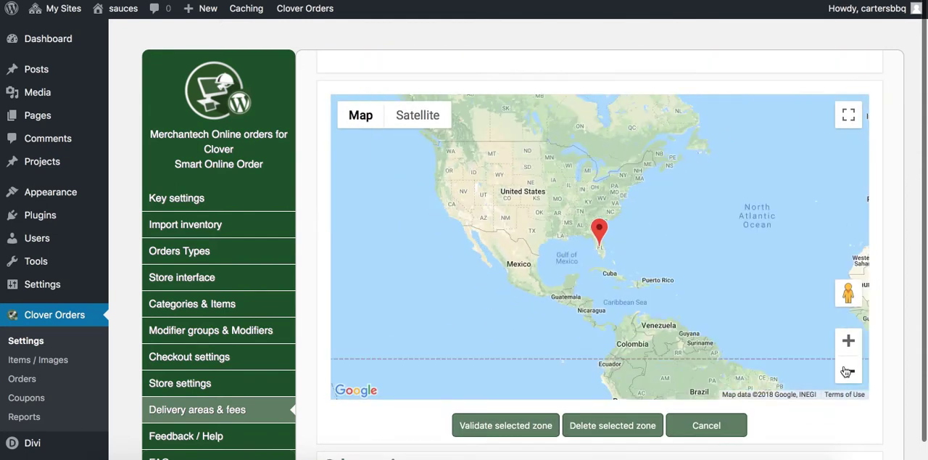
left_click(848, 371)
left_click(849, 342)
left_click(427, 139)
left_click(582, 141)
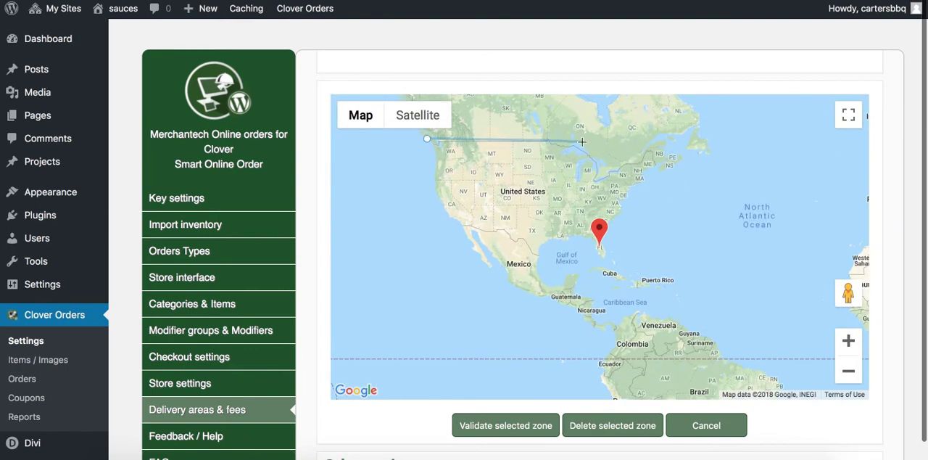
left_click(652, 150)
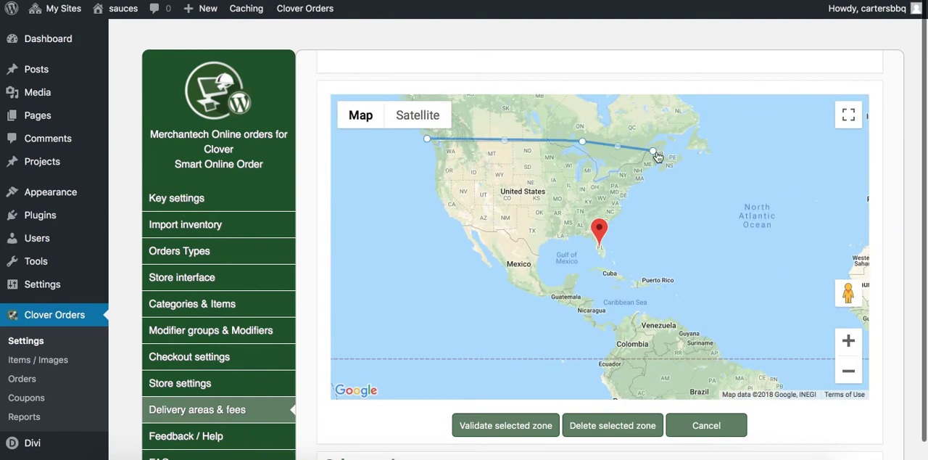
left_click(659, 185)
left_click(607, 259)
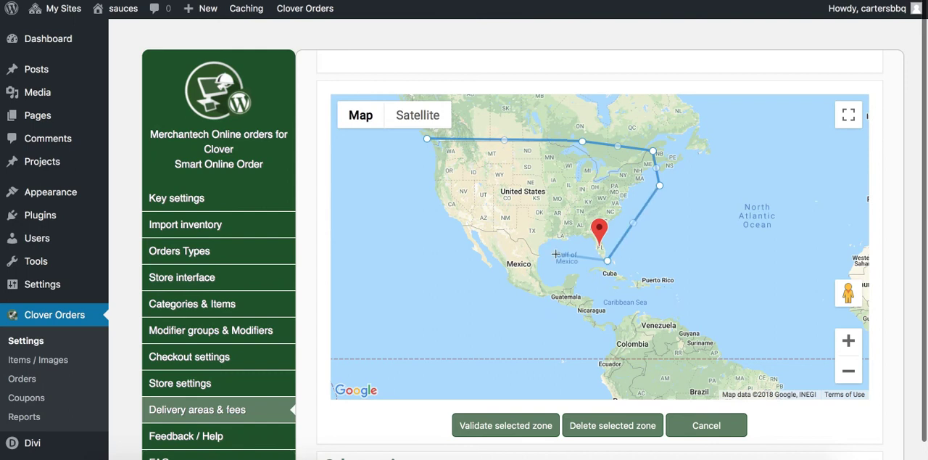
left_click(537, 255)
left_click(459, 225)
left_click(423, 203)
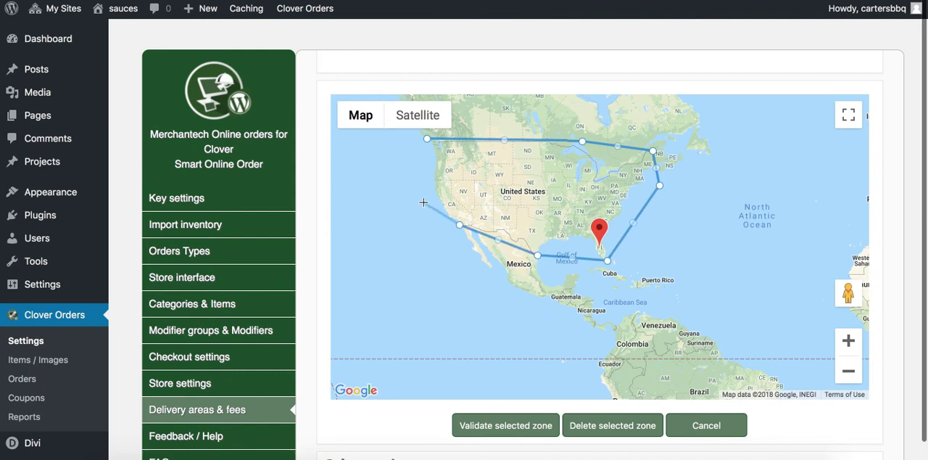
left_click(427, 138)
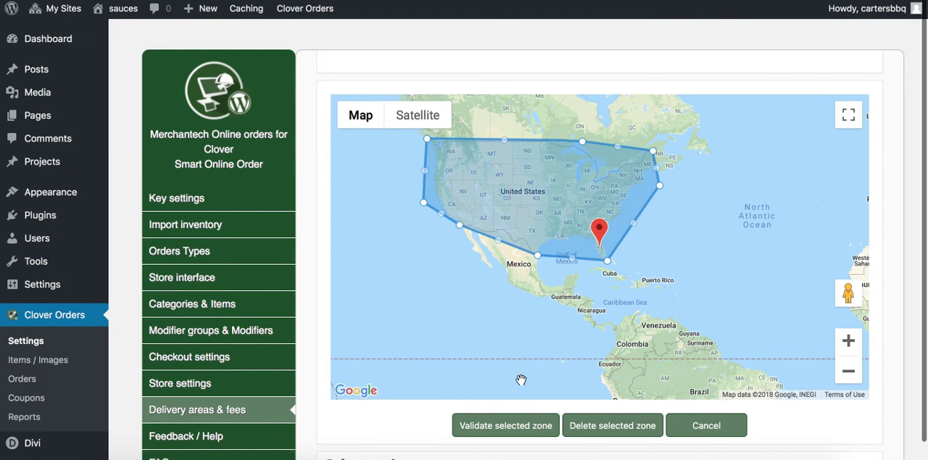
left_click(496, 433)
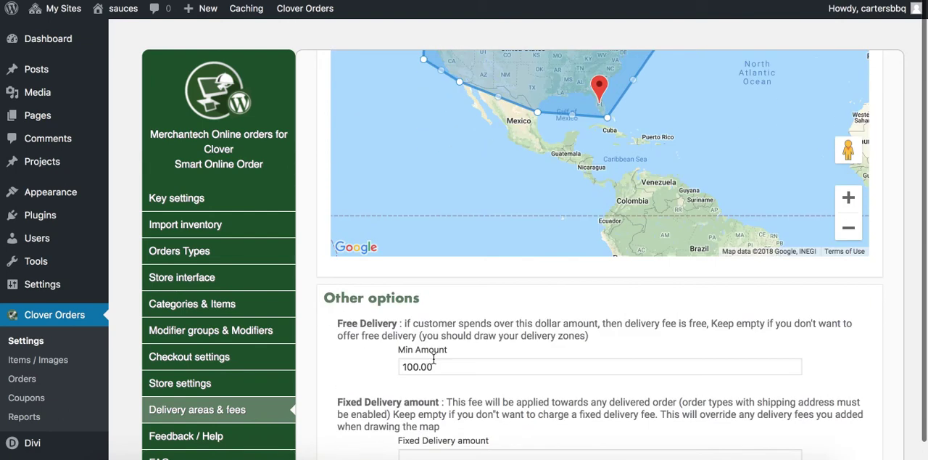
Review the other delivery options below the map and save the delivery area changes
scroll(435, 346, "down", 3)
scroll(436, 340, "up", 1)
left_click(533, 438)
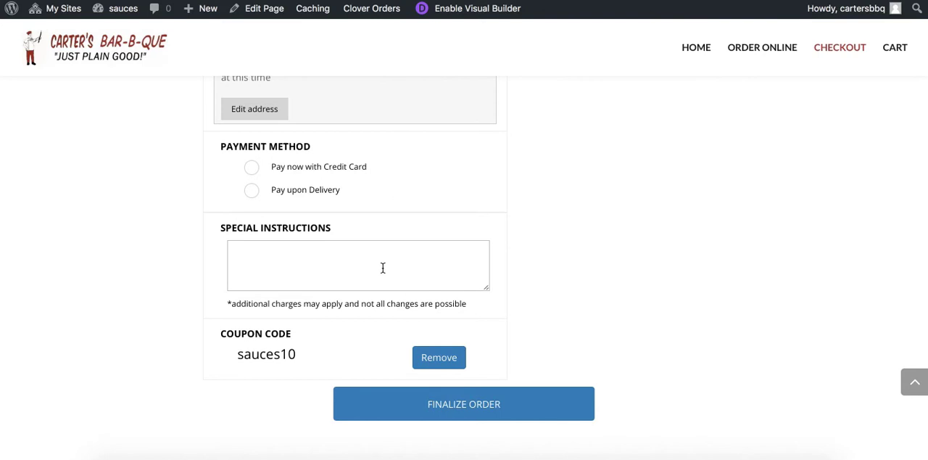
Return to the checkout page and edit the delivery address, autofilling the street and city from the saved contact
scroll(383, 268, "up", 5)
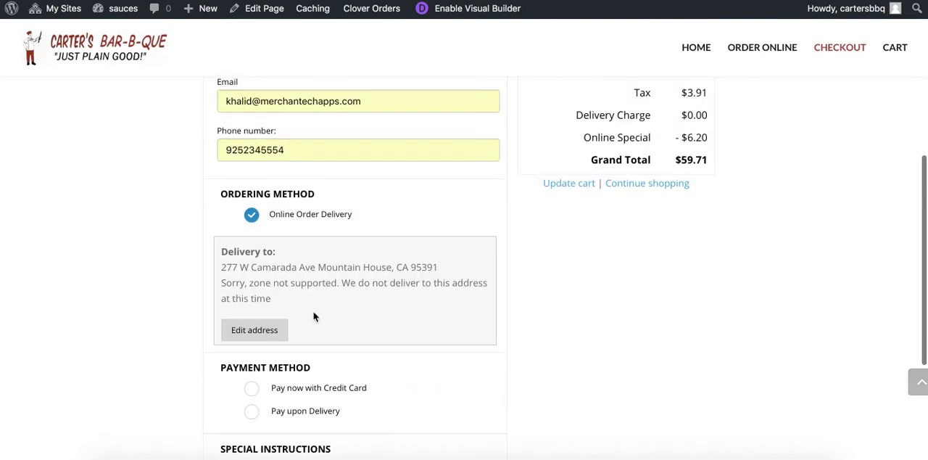
left_click(275, 331)
left_click(457, 161)
left_click(613, 159)
left_click(392, 178)
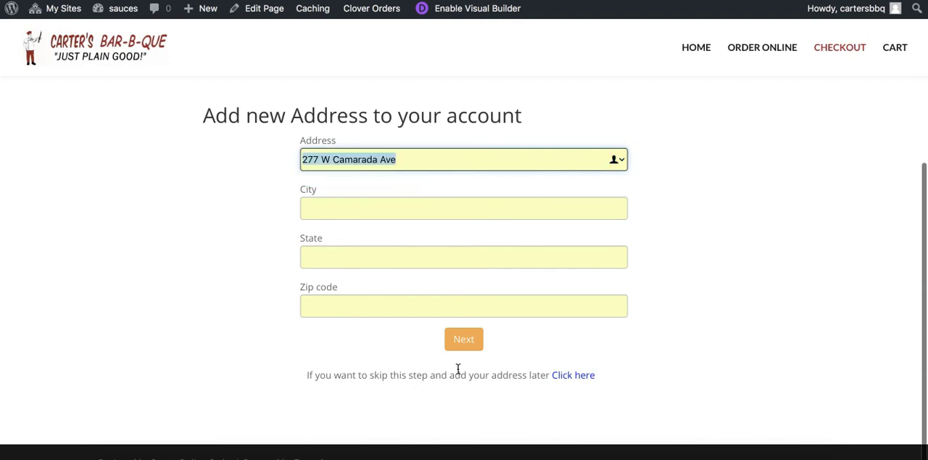
left_click(618, 160)
left_click(392, 182)
left_click(456, 208)
left_click(614, 208)
left_click(392, 229)
Complete the delivery address with the customer's state and zip code, locate it on the map and try to confirm it
left_click(398, 256)
type("CA")
left_click(532, 306)
type("95391")
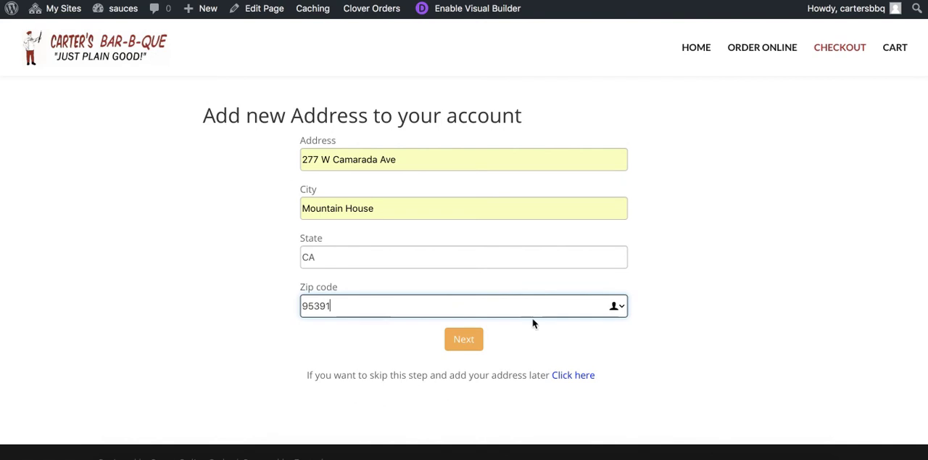
left_click(464, 338)
scroll(290, 384, "down", 3)
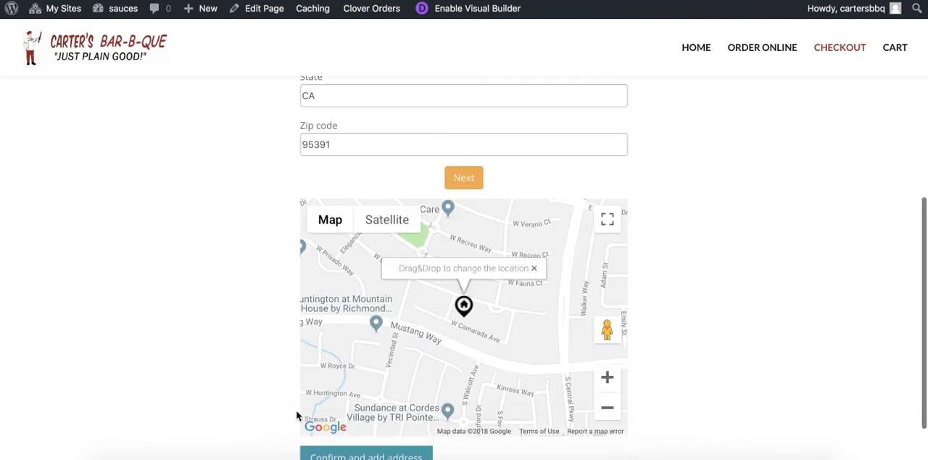
left_click(336, 450)
left_click(460, 332)
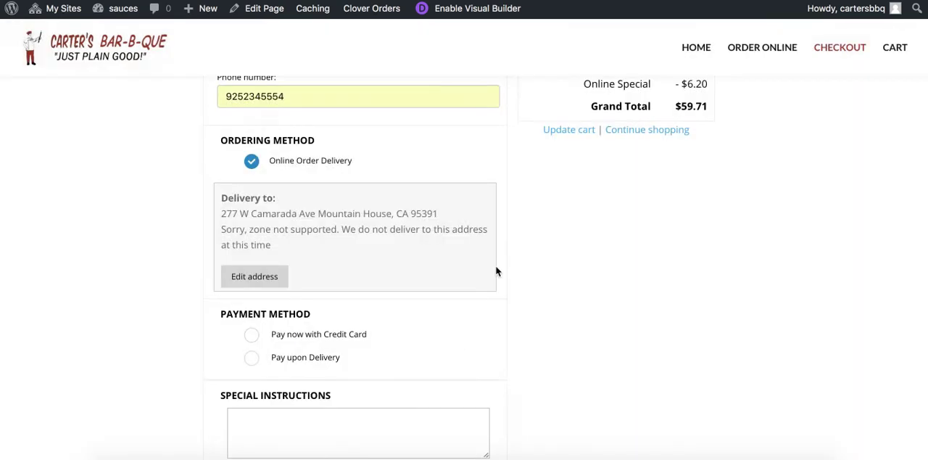
Reload the checkout page and autofill the customer's contact details again, with Online Order Delivery as the ordering method
scroll(541, 162, "up", 4)
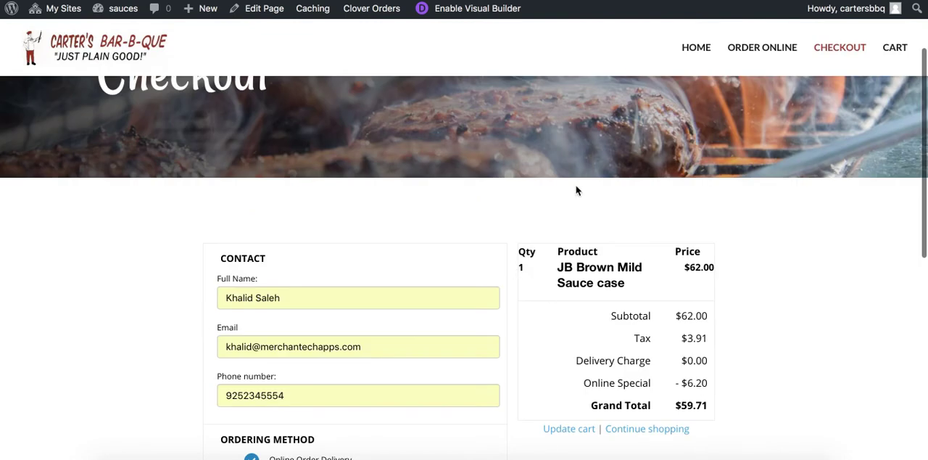
scroll(576, 186, "down", 3)
scroll(497, 251, "up", 2)
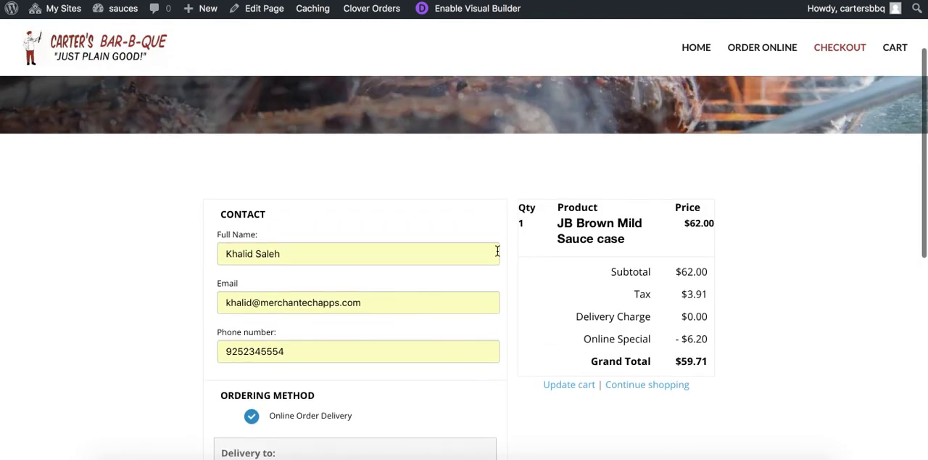
key("super+r")
left_click(371, 253)
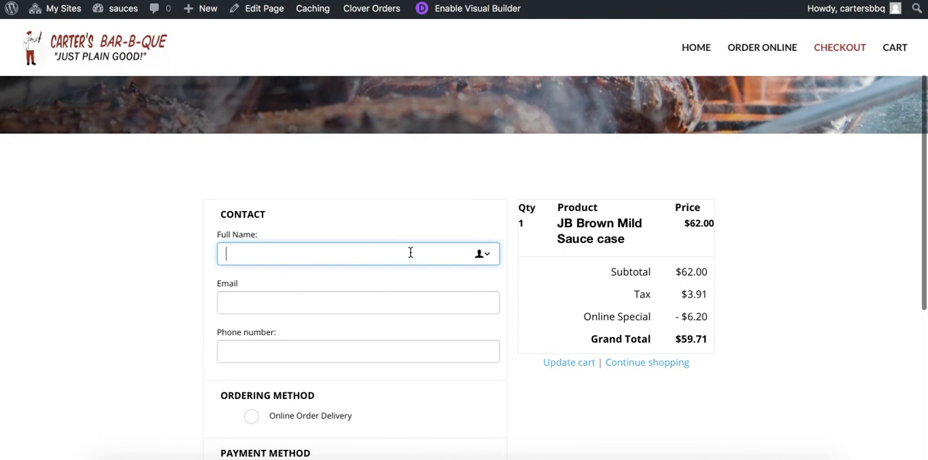
left_click(486, 253)
left_click(269, 279)
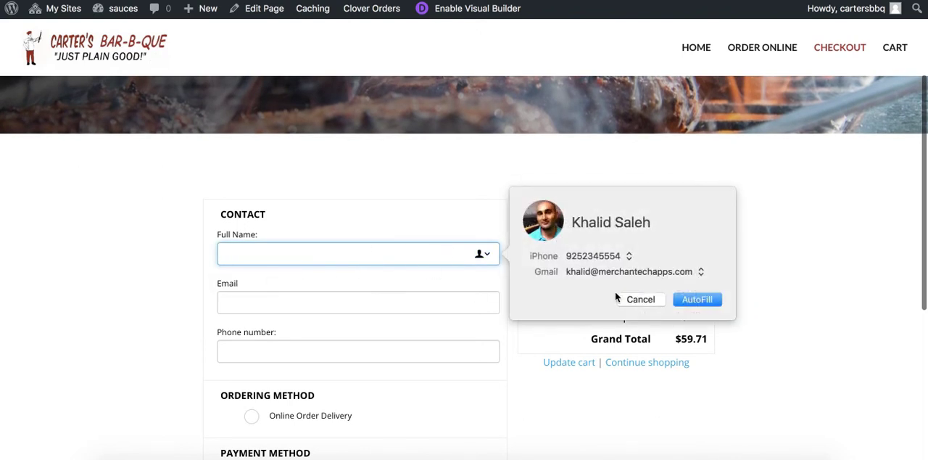
left_click(700, 298)
scroll(509, 336, "down", 3)
left_click(251, 284)
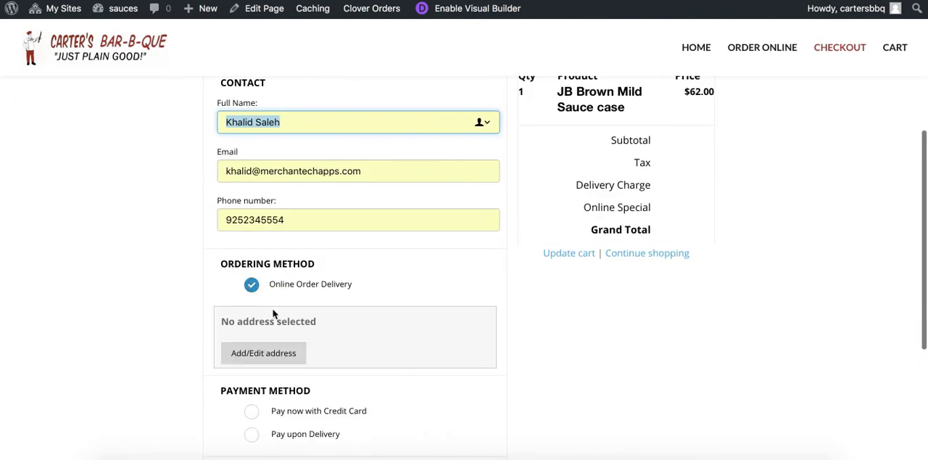
Autofill the customer's saved home address as the delivery address, locate it on the map and confirm it
left_click(266, 354)
left_click(411, 157)
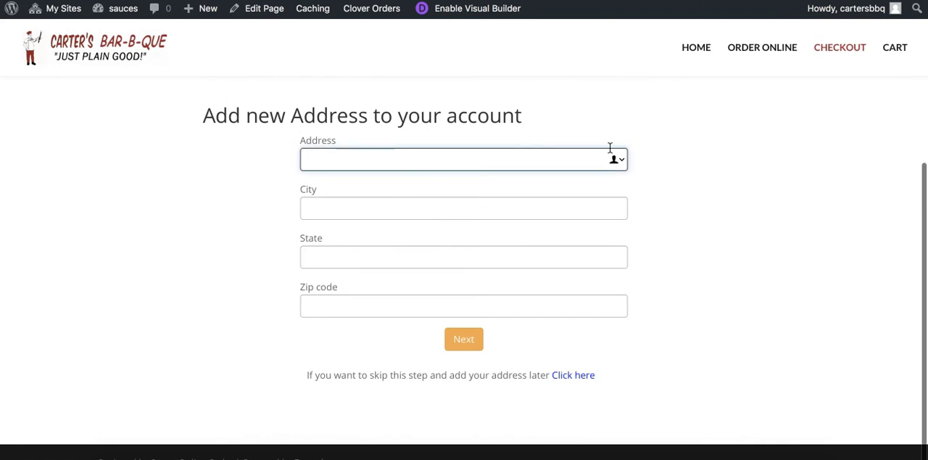
left_click(614, 158)
left_click(383, 181)
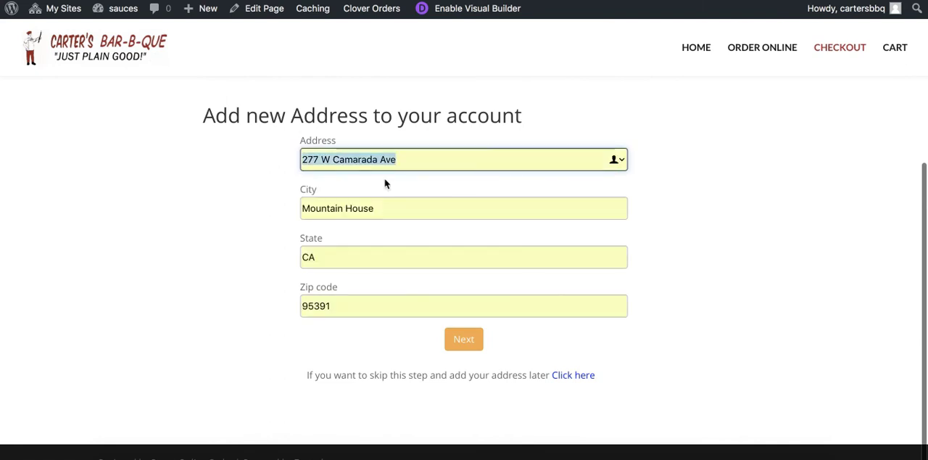
left_click(452, 349)
scroll(264, 333, "down", 5)
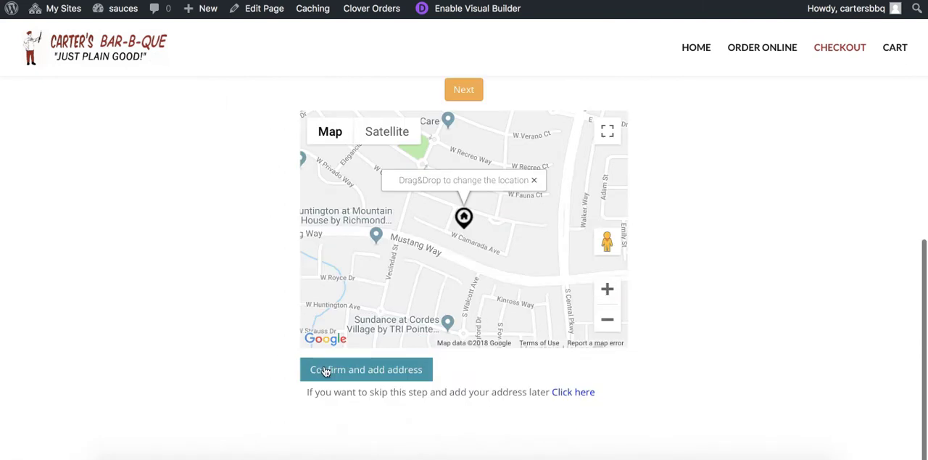
left_click(325, 371)
Examine the order's delivery charge, payment methods and coupon code at checkout, and return to the Clover Orders settings
scroll(351, 317, "up", 3)
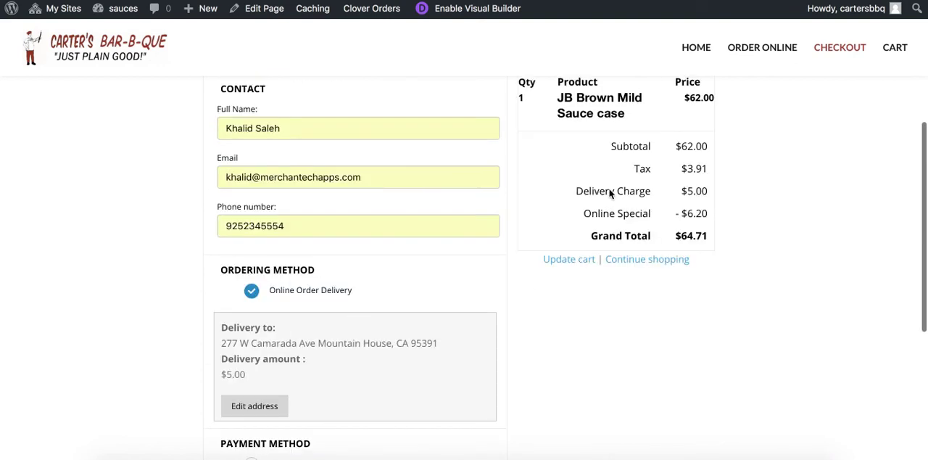
left_click_drag(680, 190, 708, 196)
scroll(369, 339, "down", 1)
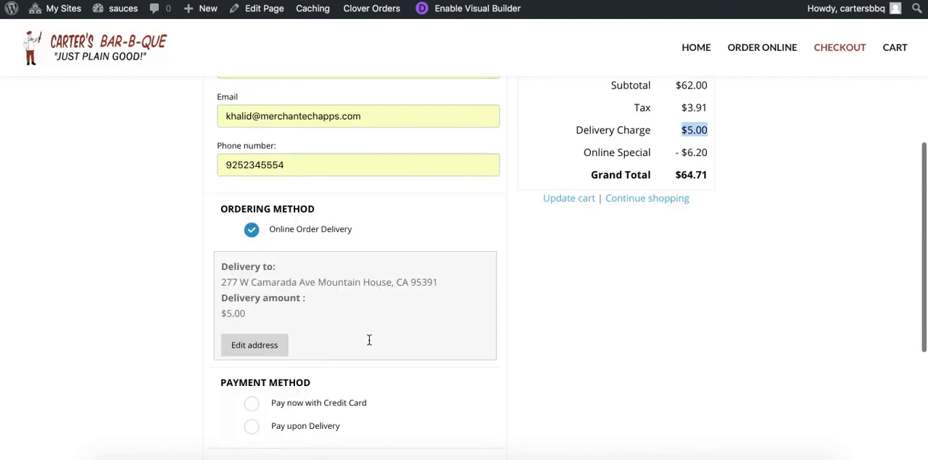
scroll(369, 340, "down", 5)
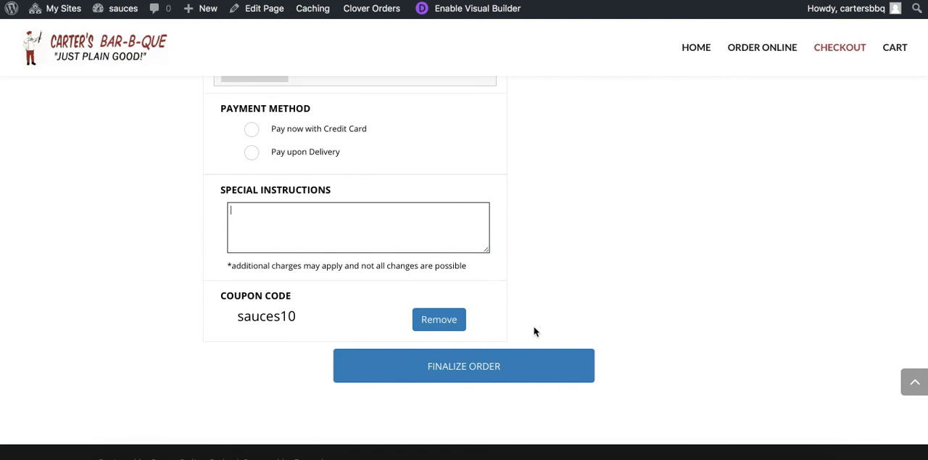
scroll(528, 250, "up", 2)
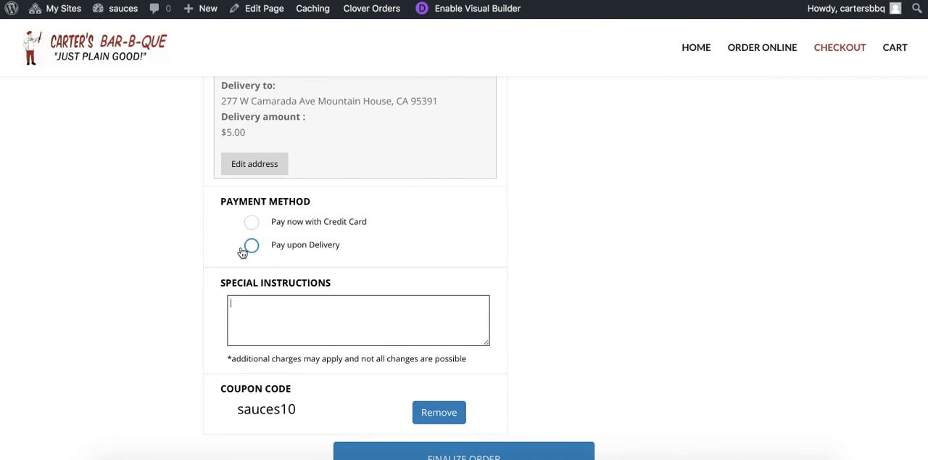
scroll(551, 296, "up", 3)
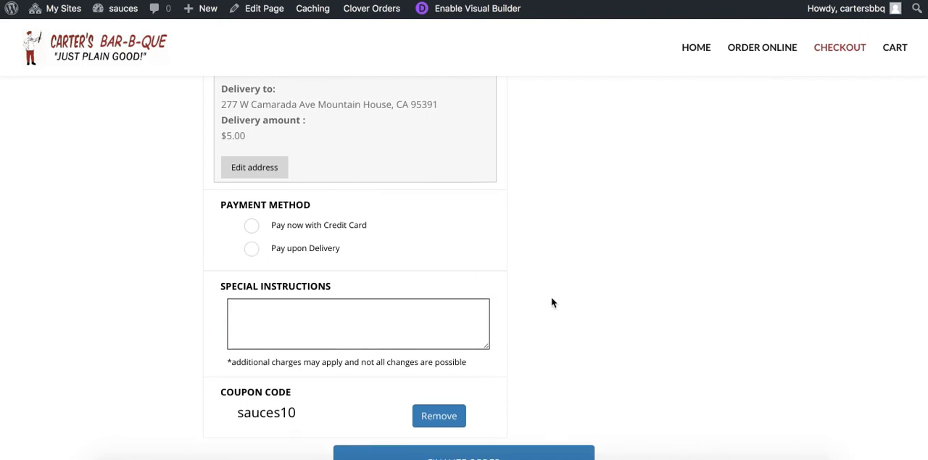
left_click(712, 1)
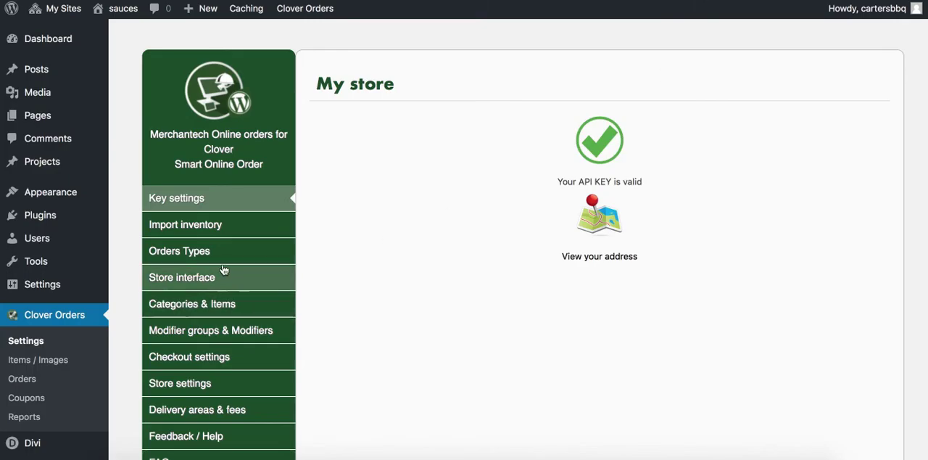
Disable the Pay upon delivery and Pay in Store payment options in the sauces site's checkout settings
left_click(224, 366)
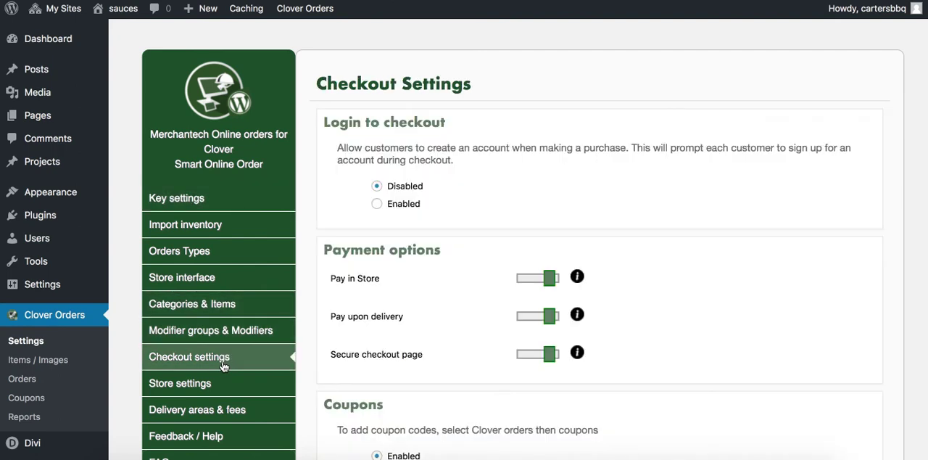
scroll(357, 320, "down", 3)
scroll(356, 321, "down", 4)
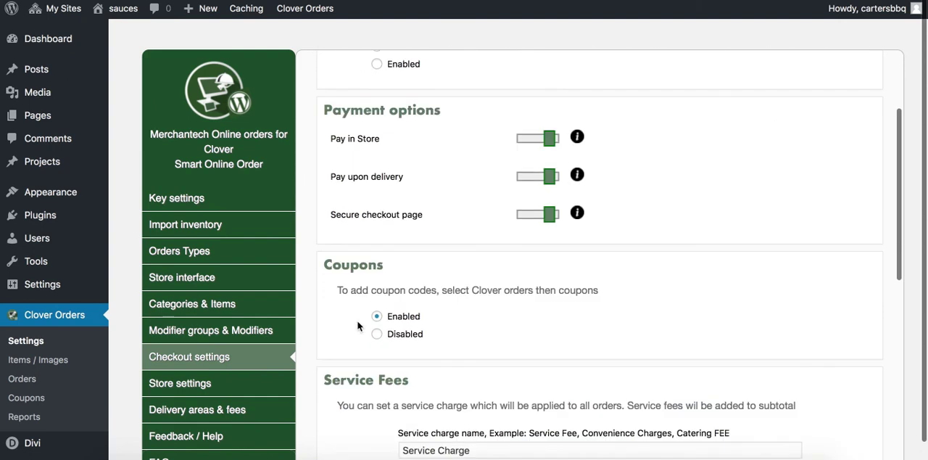
scroll(424, 254, "up", 2)
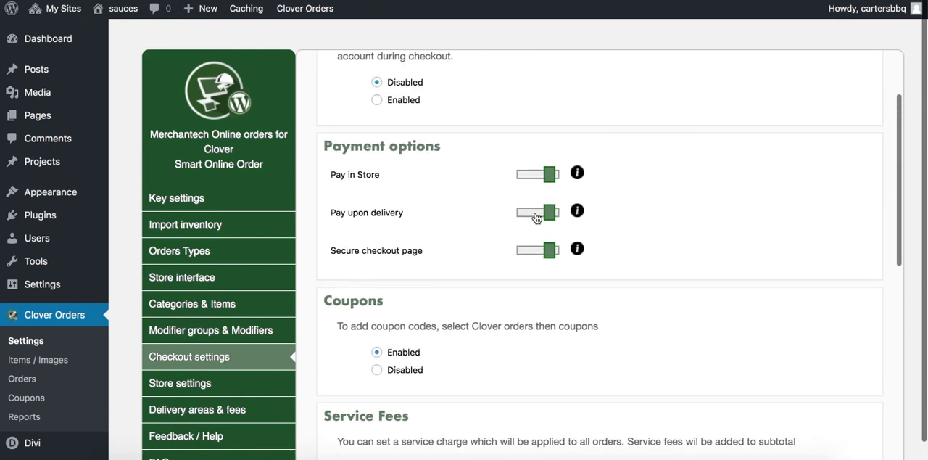
left_click(549, 211)
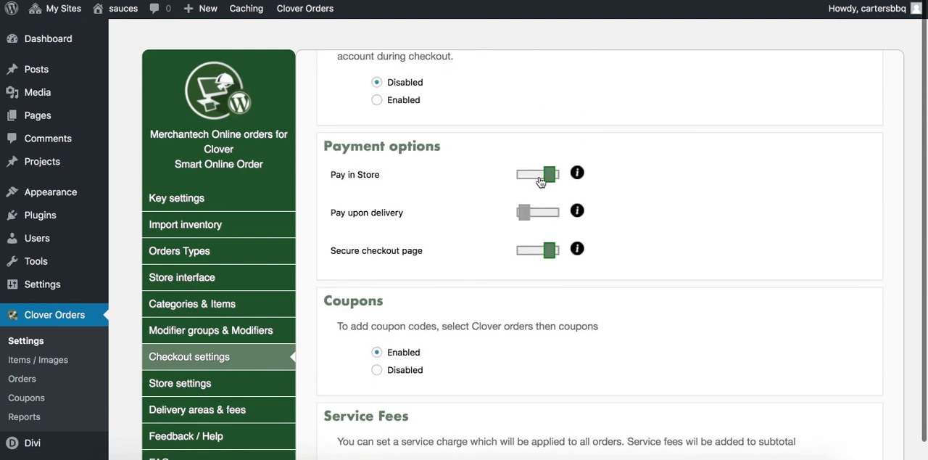
left_click(546, 174)
scroll(338, 358, "down", 10)
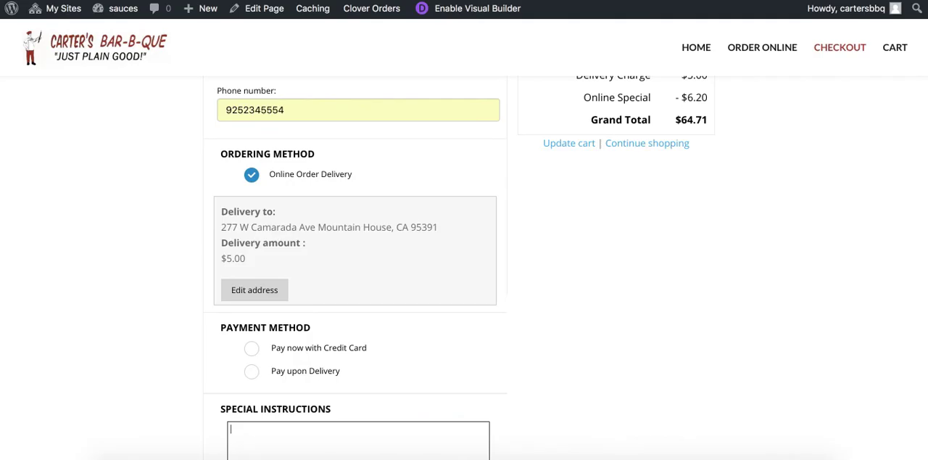
scroll(538, 246, "up", 10)
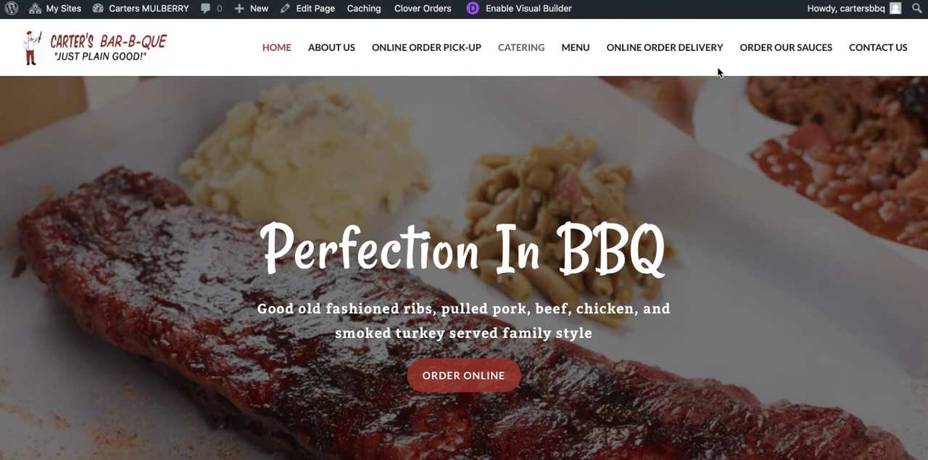
Examine the Carters Mulberry site's home page and the photo gallery on its Catering page
scroll(420, 298, "down", 10)
scroll(420, 298, "down", 3)
scroll(418, 297, "up", 10)
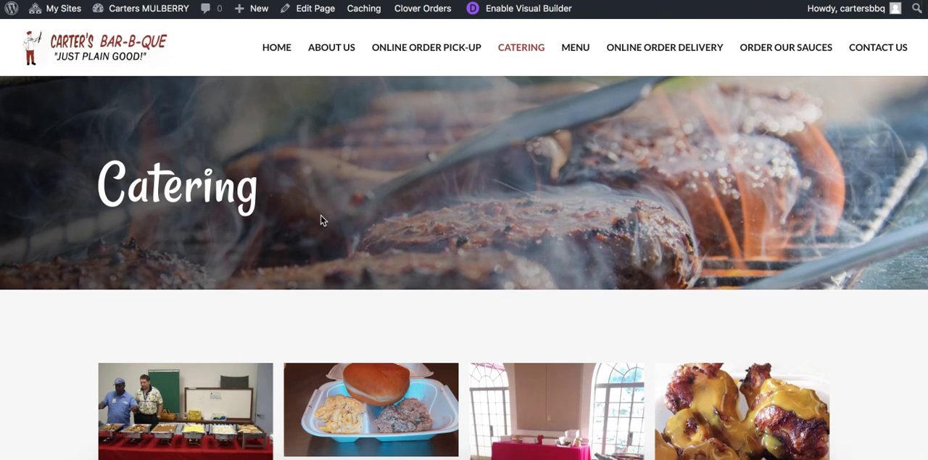
scroll(440, 196, "down", 3)
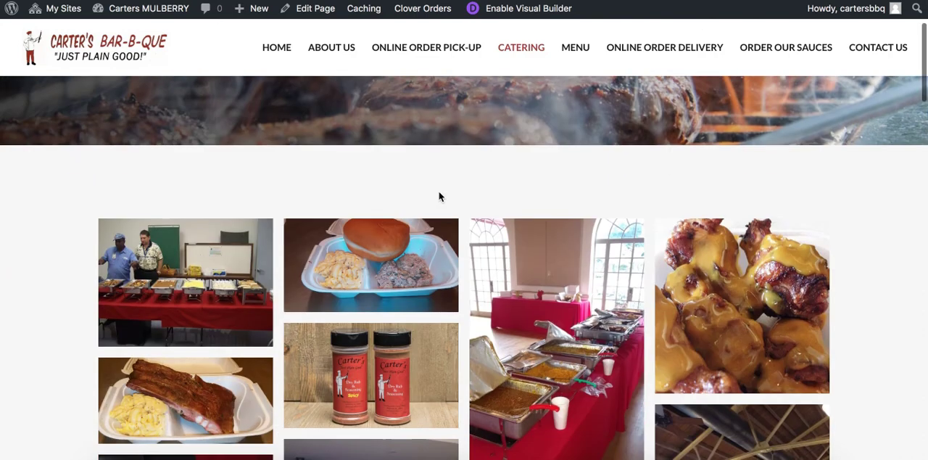